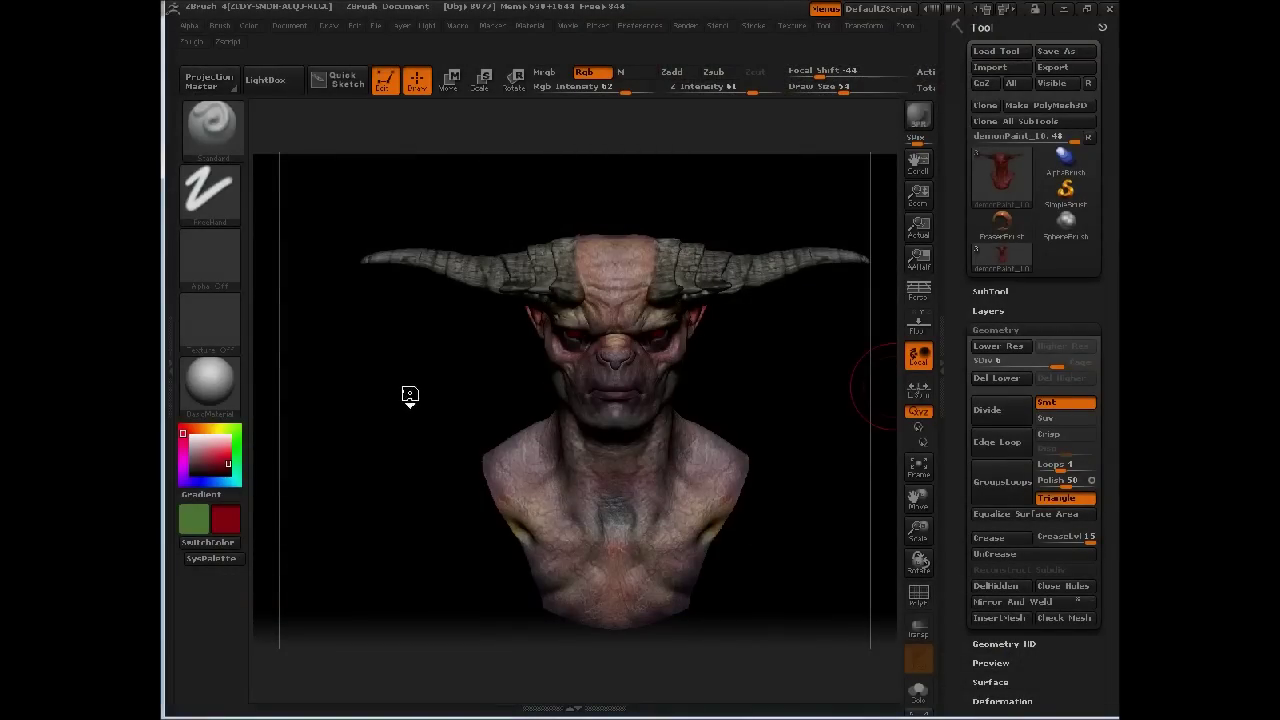
- Hide the demon's head and body polygroup, leaving only the horns, eyes and teeth visible
{"action": "mouse_move", "coordinate": [417, 369]}
{"action": "left_mouse_down"}
{"action": "mouse_move", "coordinate": [403, 397]}
{"action": "mouse_move", "coordinate": [423, 363]}
{"action": "mouse_move", "coordinate": [427, 308]}
{"action": "mouse_move", "coordinate": [497, 323]}
{"action": "mouse_move", "coordinate": [411, 346]}
{"action": "left_mouse_up"}
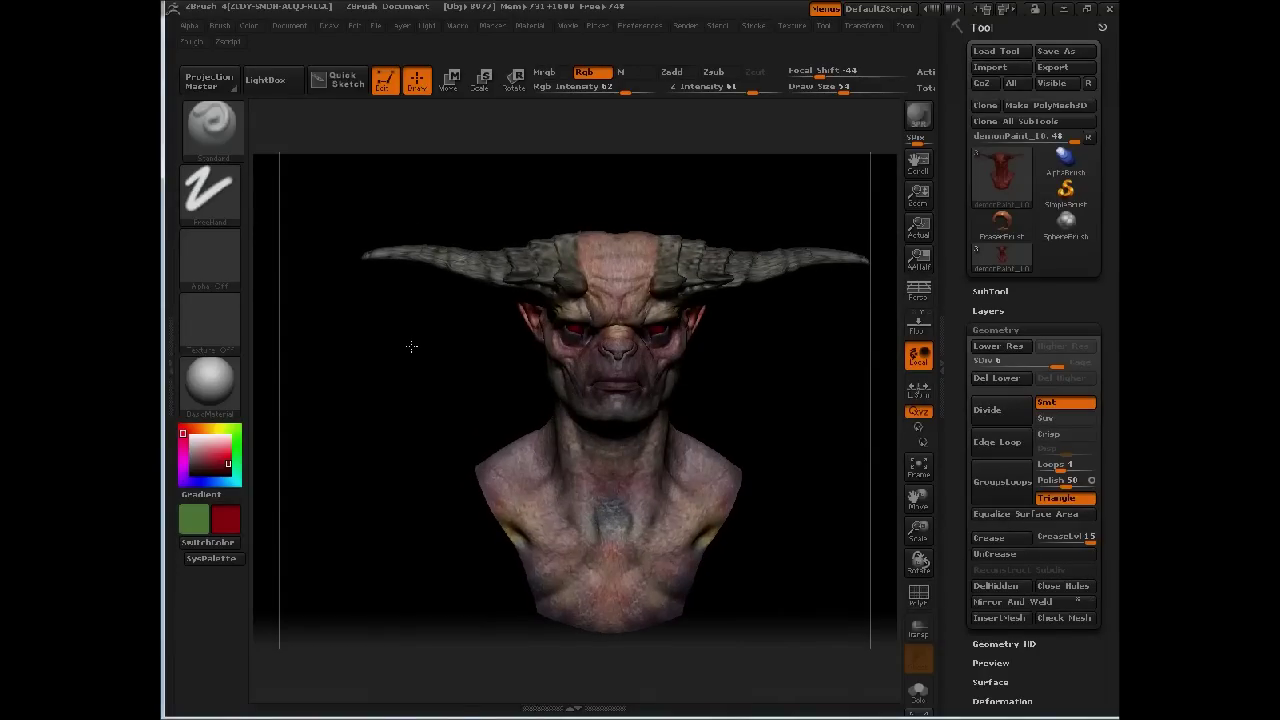
{"action": "left_click_drag", "start_coordinate": [409, 377], "coordinate": [527, 475], "text": "alt"}
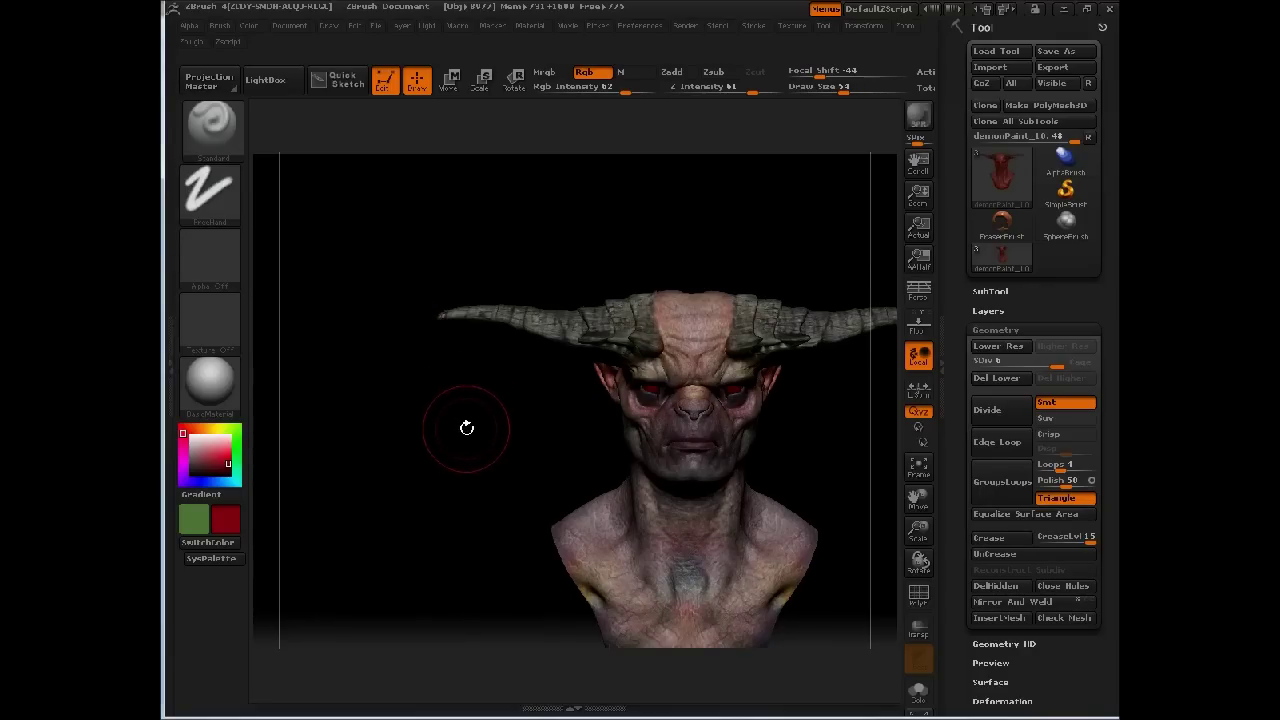
{"action": "mouse_move", "coordinate": [470, 428]}
{"action": "left_mouse_down"}
{"action": "mouse_move", "coordinate": [457, 429]}
{"action": "mouse_move", "coordinate": [491, 423]}
{"action": "mouse_move", "coordinate": [474, 423]}
{"action": "left_mouse_up"}
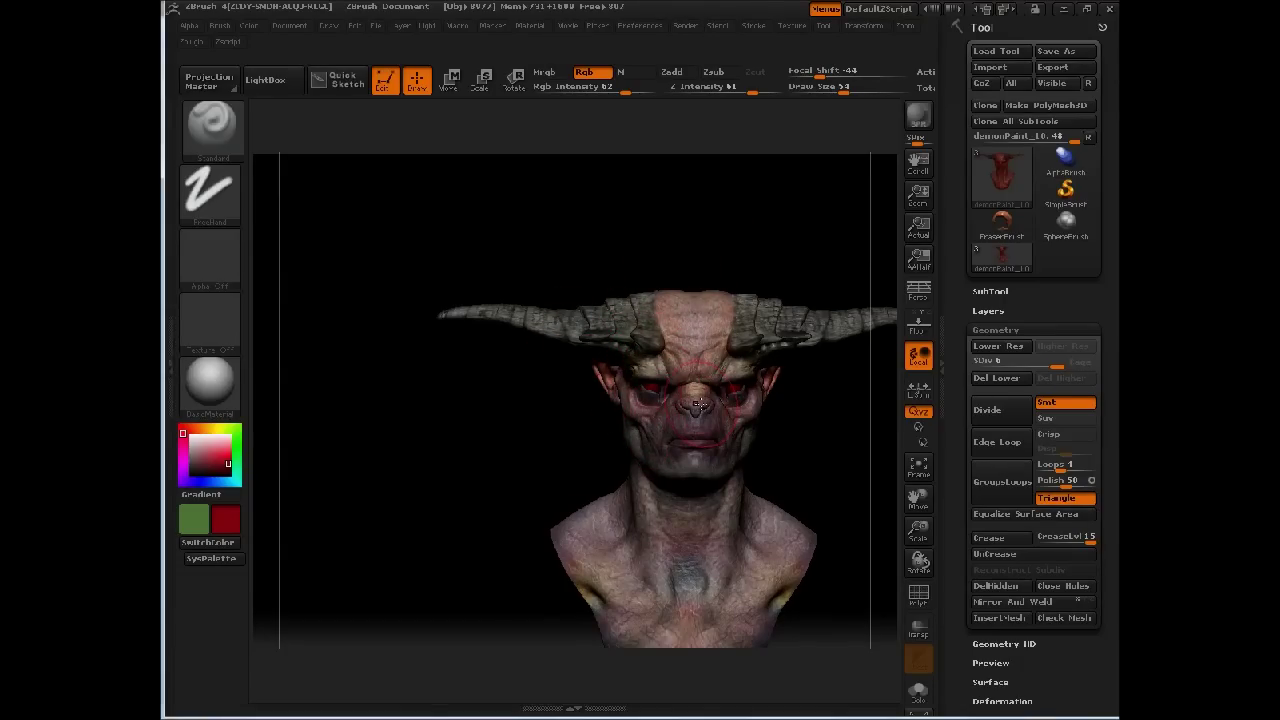
{"action": "key", "text": "ctrl+shift"}
{"action": "key", "text": "ctrl+shift"}
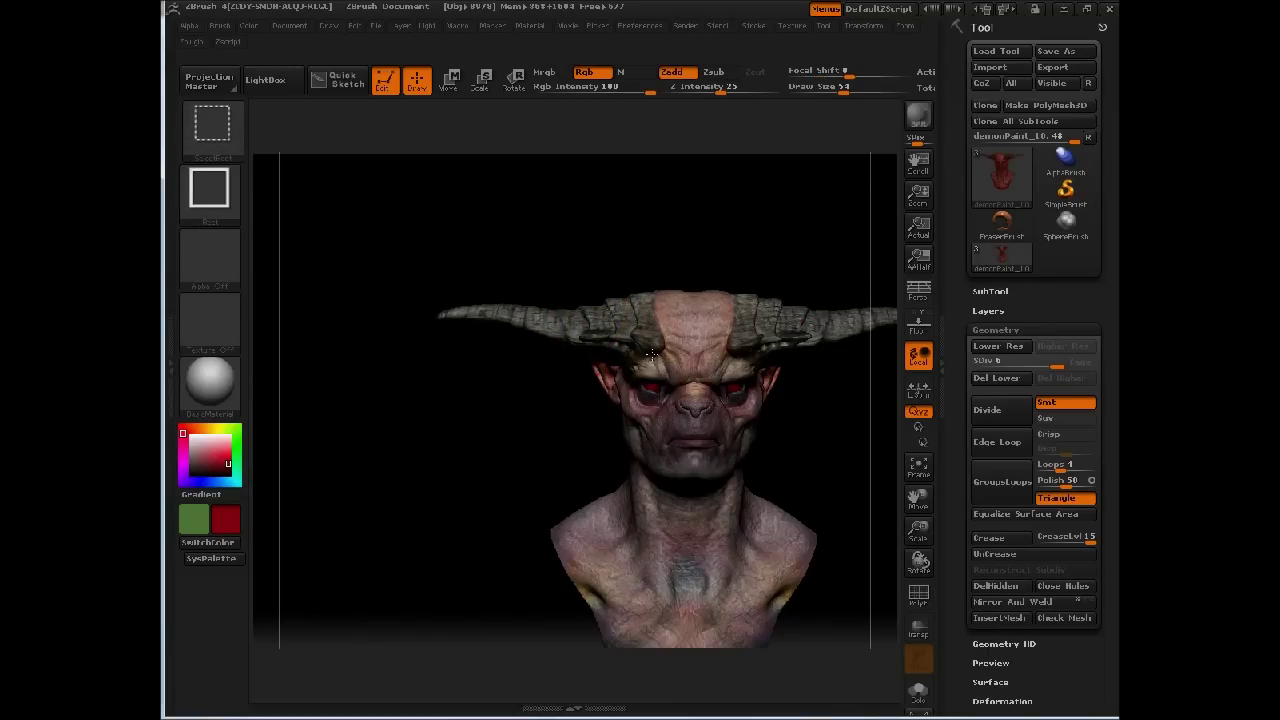
{"action": "left_click", "coordinate": [663, 368], "text": "ctrl+shift"}
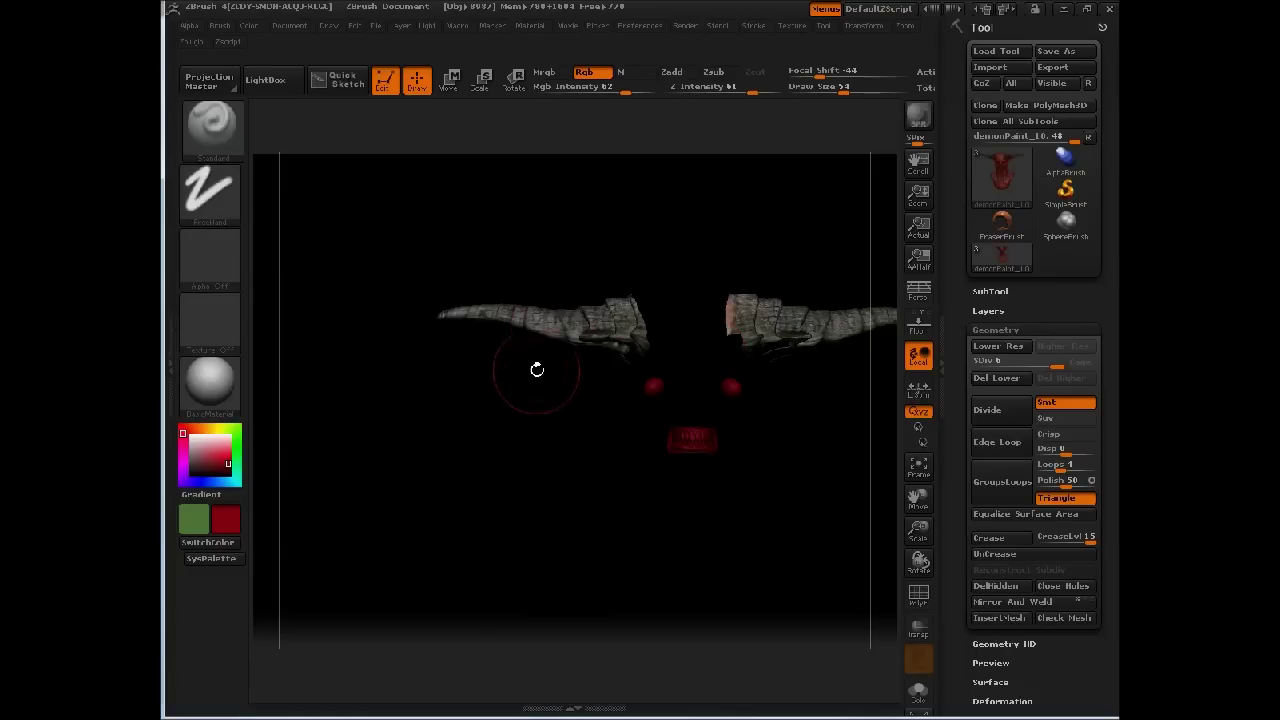
- Shape the cavity profile curve into a sharp step near the middle, with cavities masked and peaks unmasked, and mask the horns by cavity
{"action": "left_click_drag", "start_coordinate": [524, 420], "coordinate": [532, 445]}
{"action": "left_click_drag", "start_coordinate": [561, 238], "coordinate": [604, 278]}
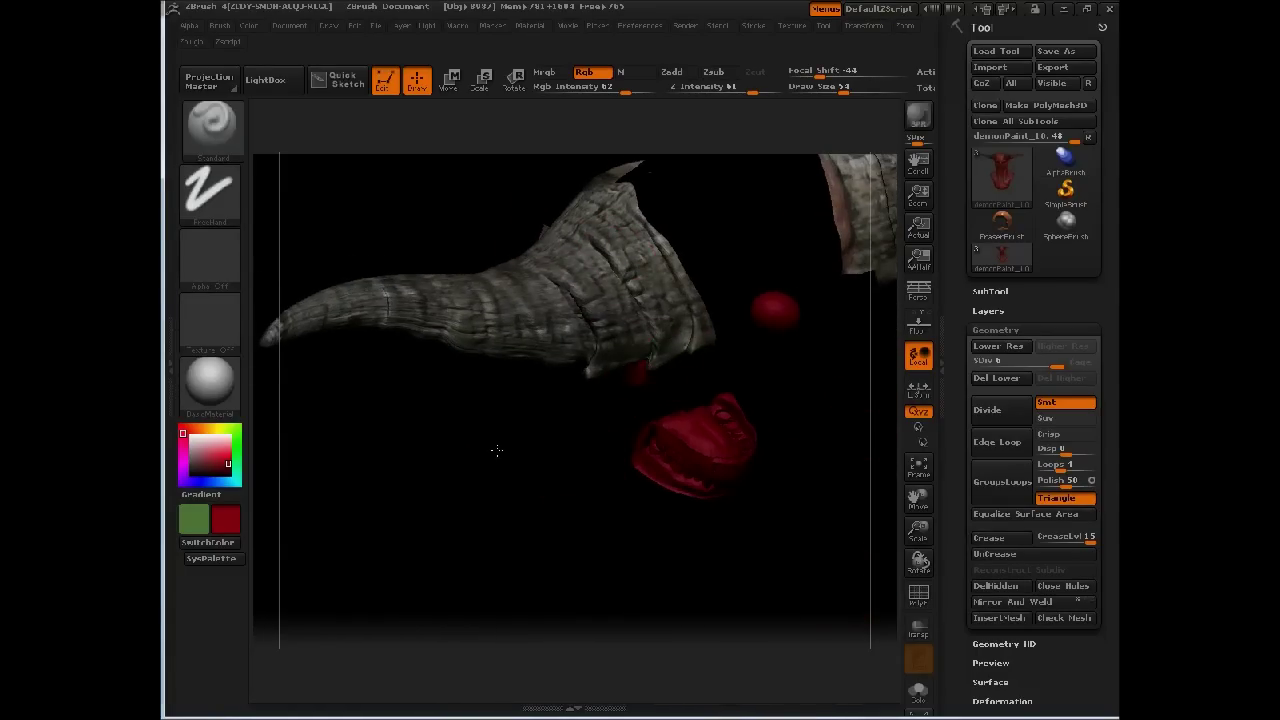
{"action": "left_click_drag", "start_coordinate": [490, 451], "coordinate": [600, 388]}
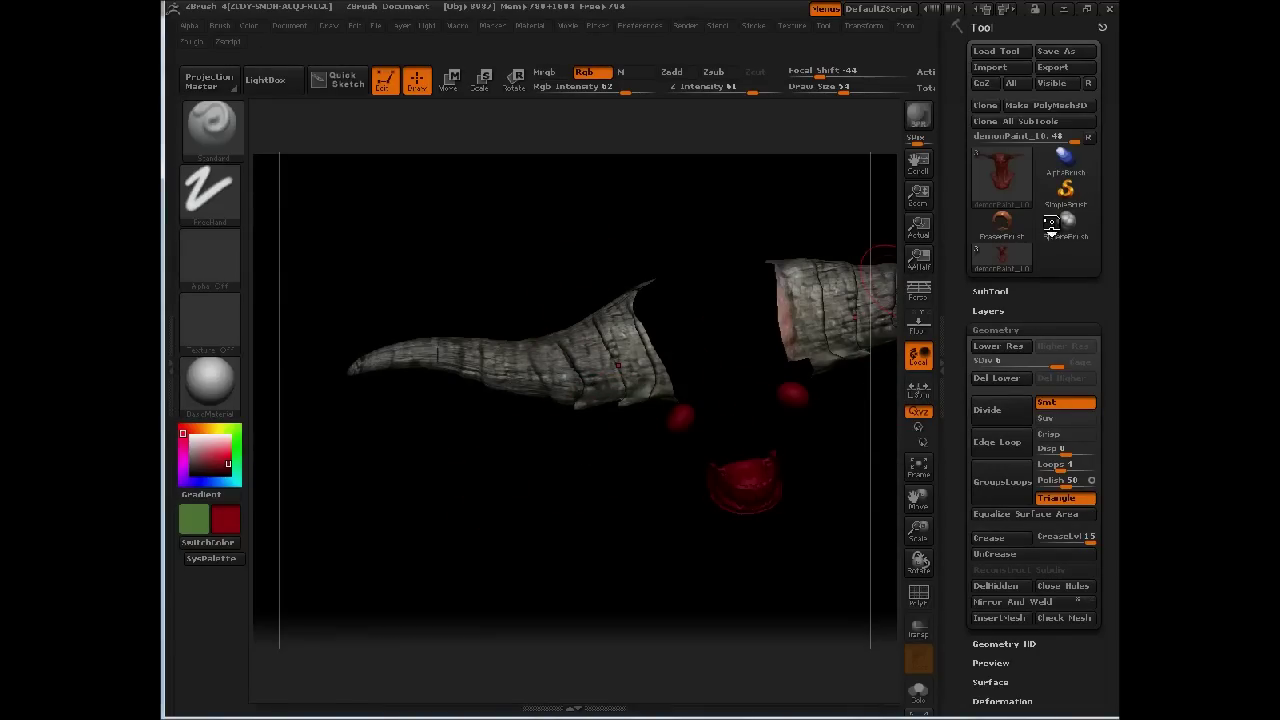
{"action": "scroll", "coordinate": [1000, 277], "scroll_direction": "down", "scroll_amount": 1}
{"action": "scroll", "coordinate": [1012, 275], "scroll_direction": "down", "scroll_amount": 5}
{"action": "left_click", "coordinate": [991, 305]}
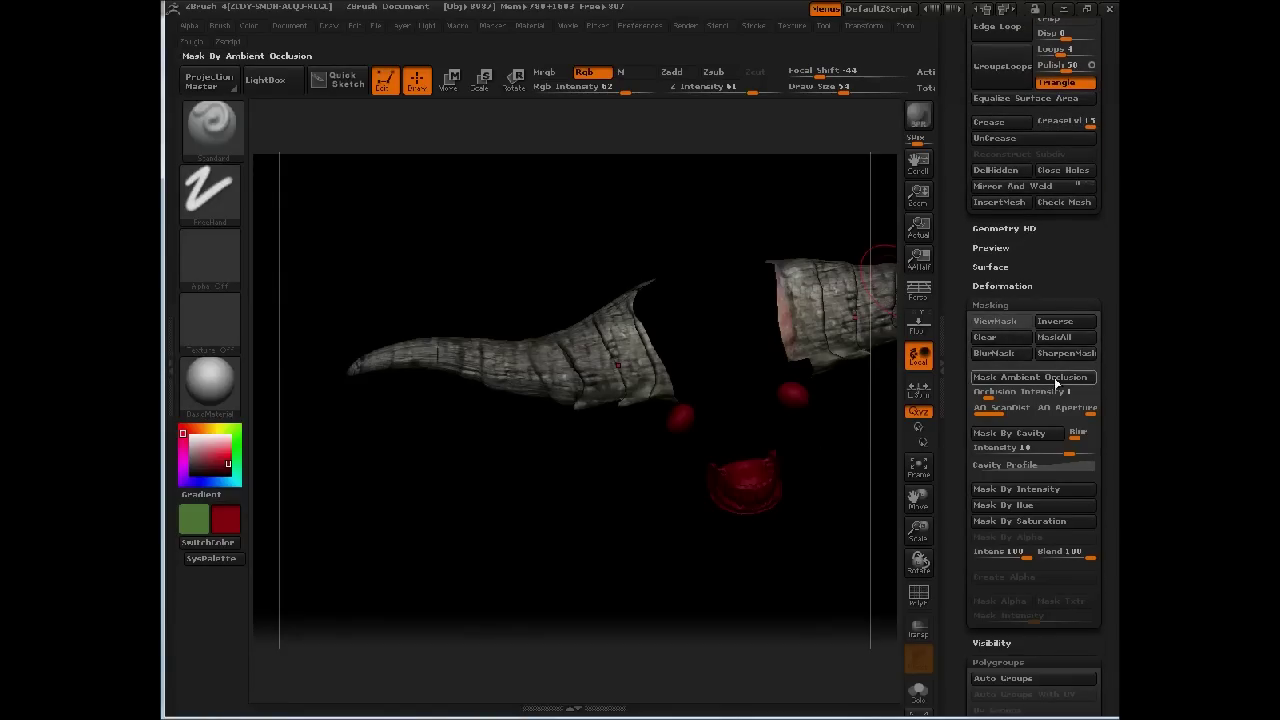
{"action": "left_click", "coordinate": [1000, 466]}
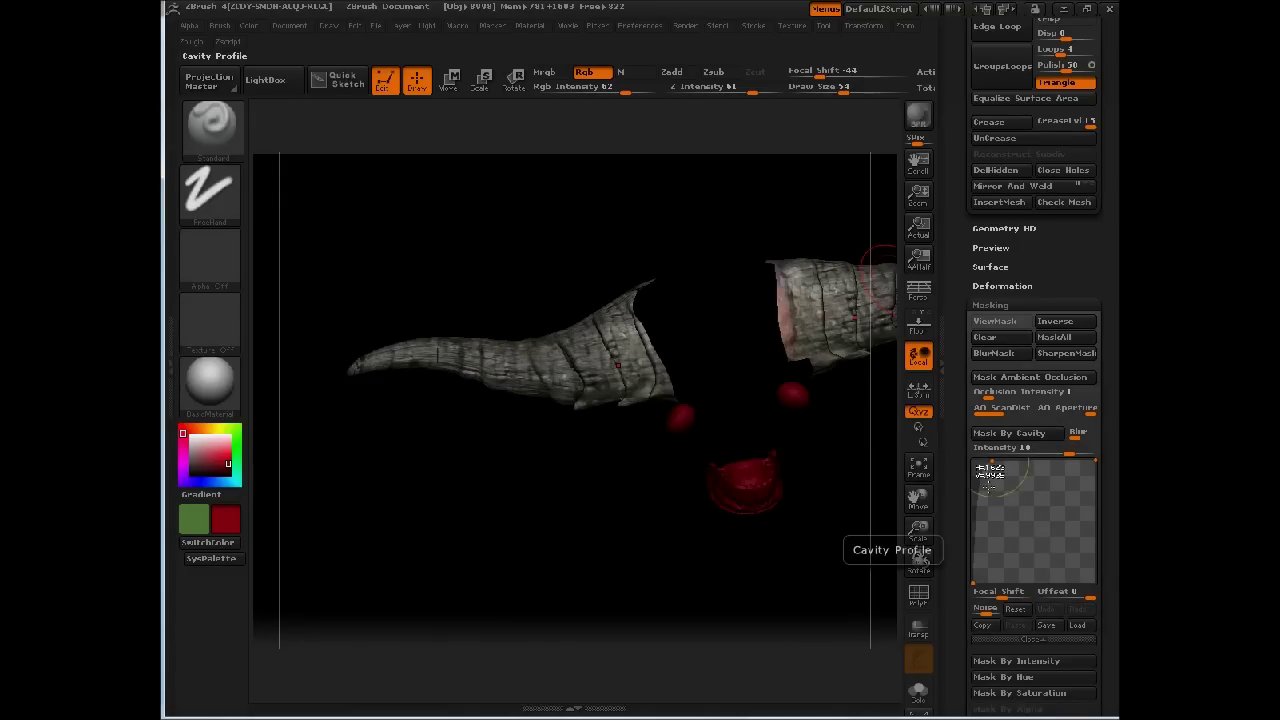
{"action": "key", "text": "ctrl"}
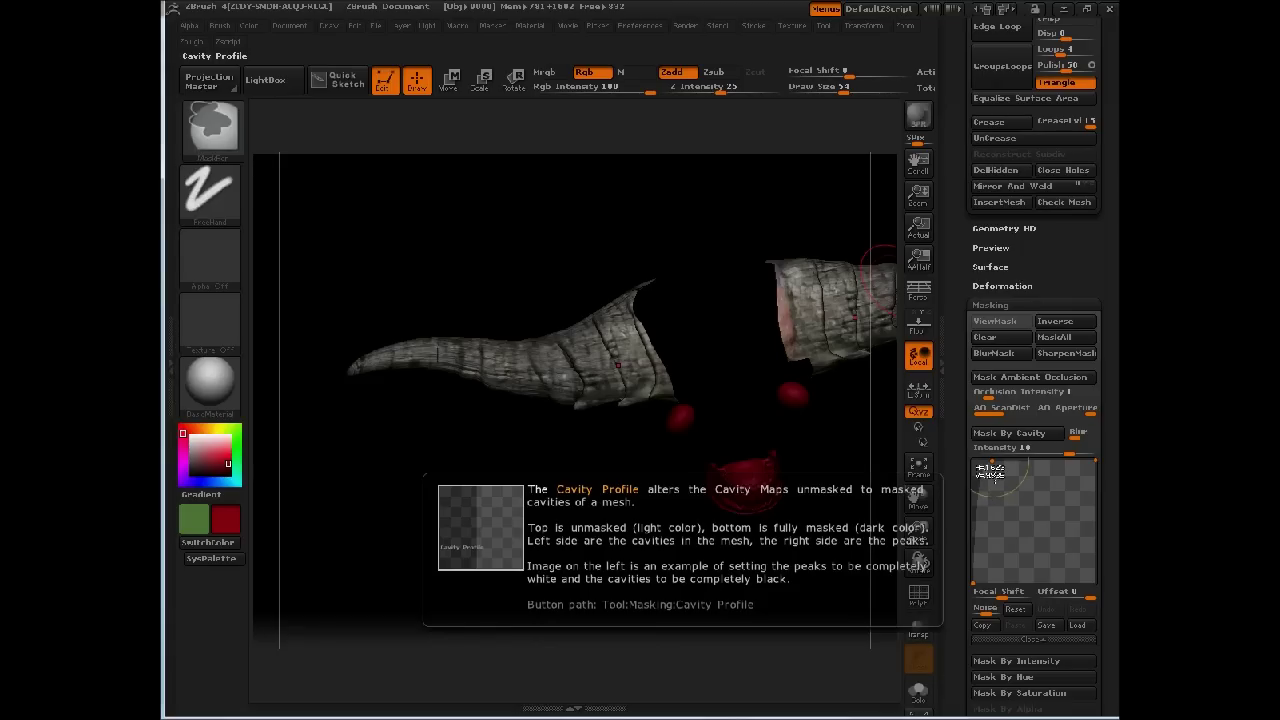
{"action": "left_click_drag", "start_coordinate": [993, 461], "coordinate": [1027, 459]}
{"action": "left_click_drag", "start_coordinate": [1002, 508], "coordinate": [1036, 622]}
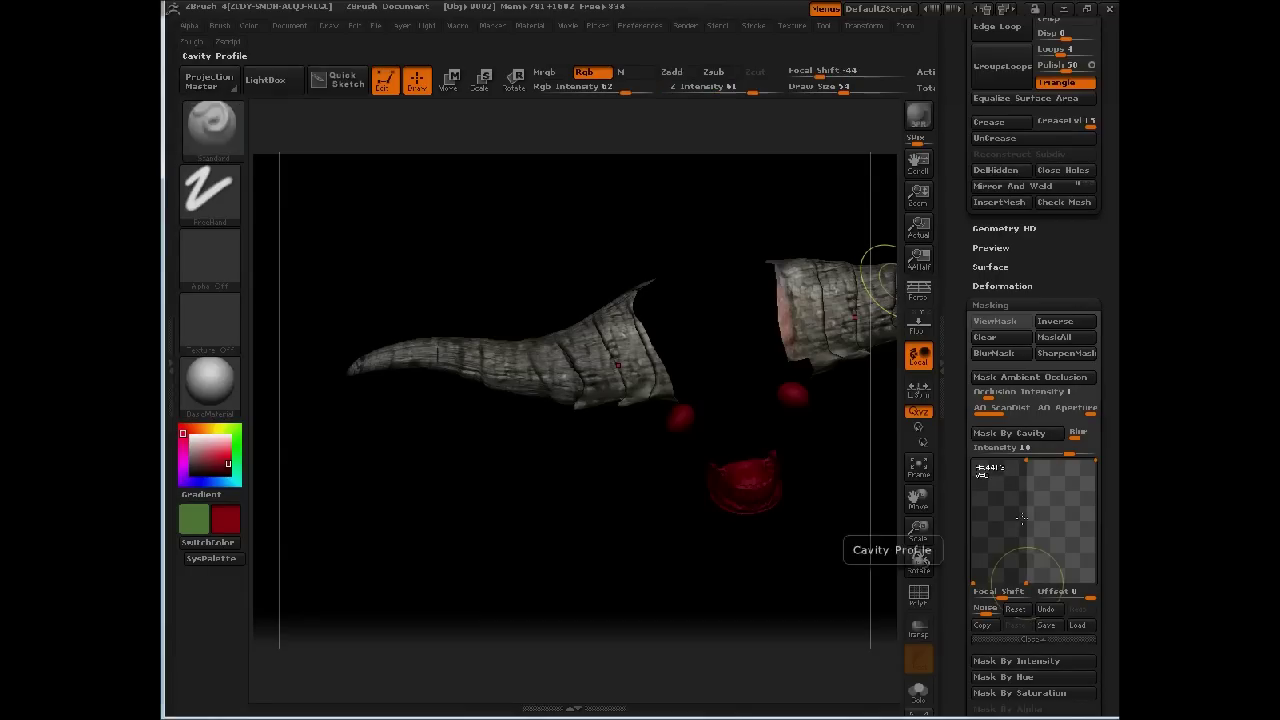
{"action": "key", "text": "ctrl"}
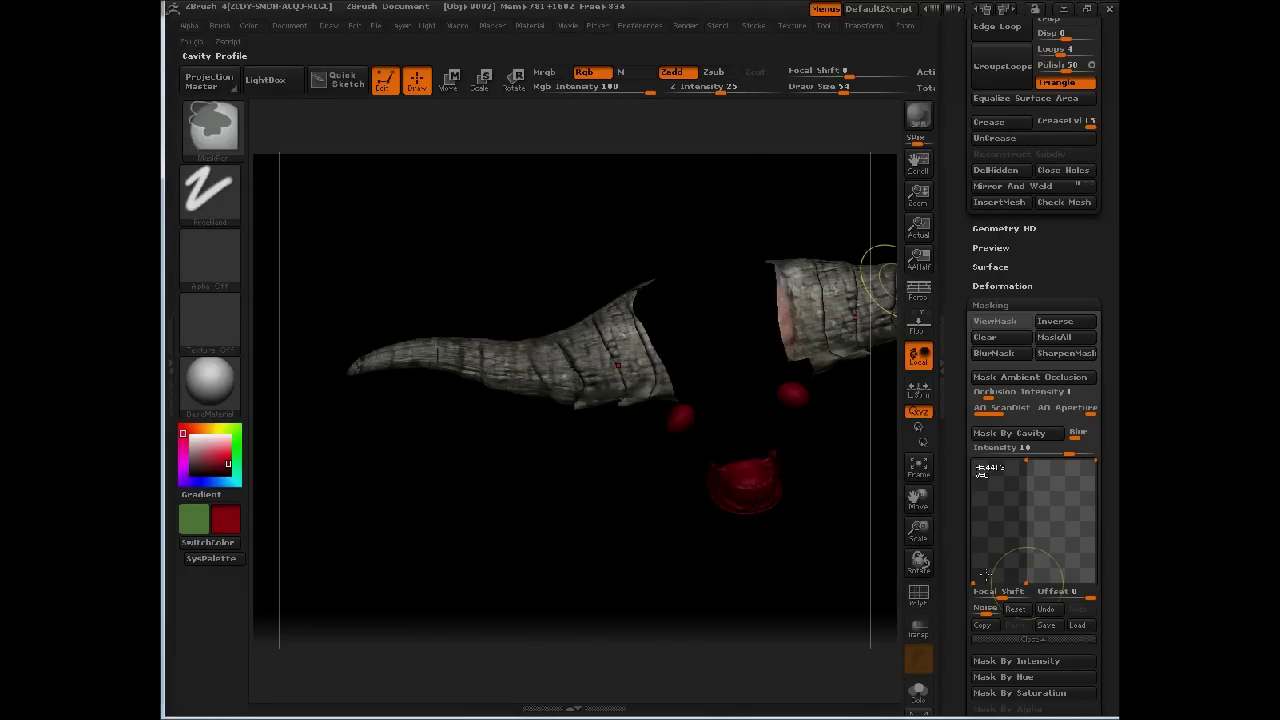
{"action": "mouse_move", "coordinate": [1034, 462]}
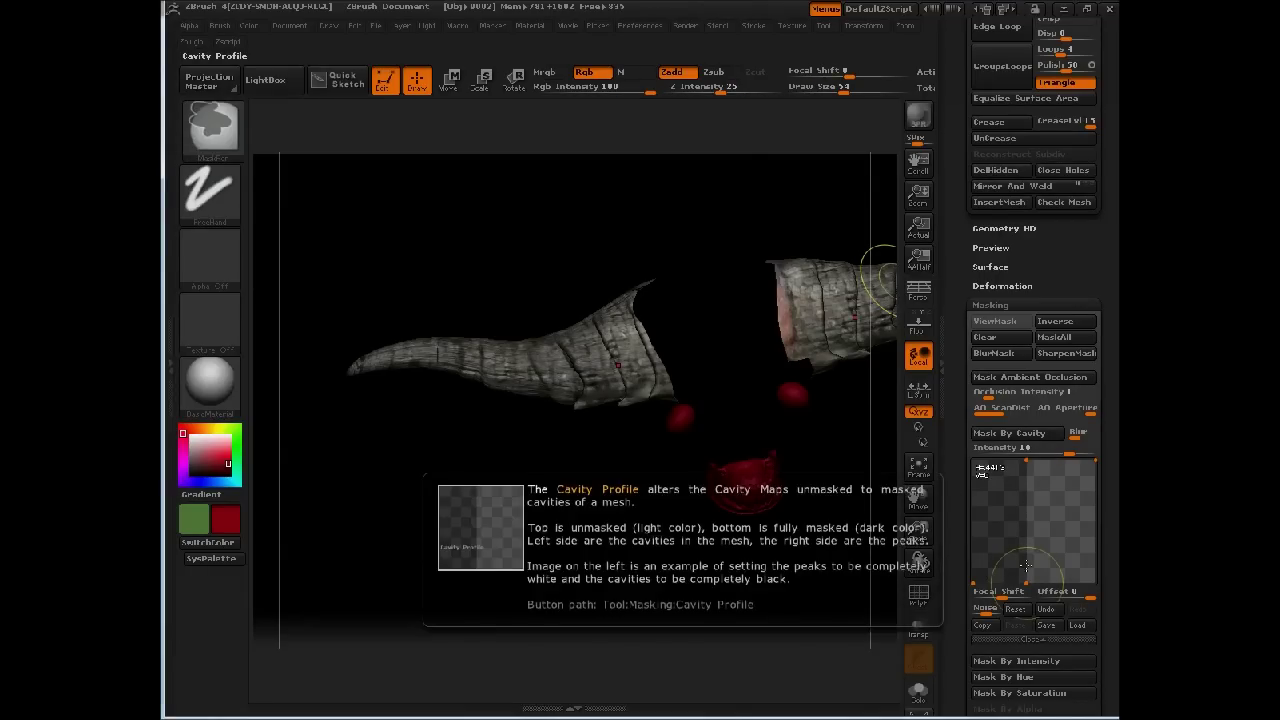
{"action": "left_click", "coordinate": [1024, 433]}
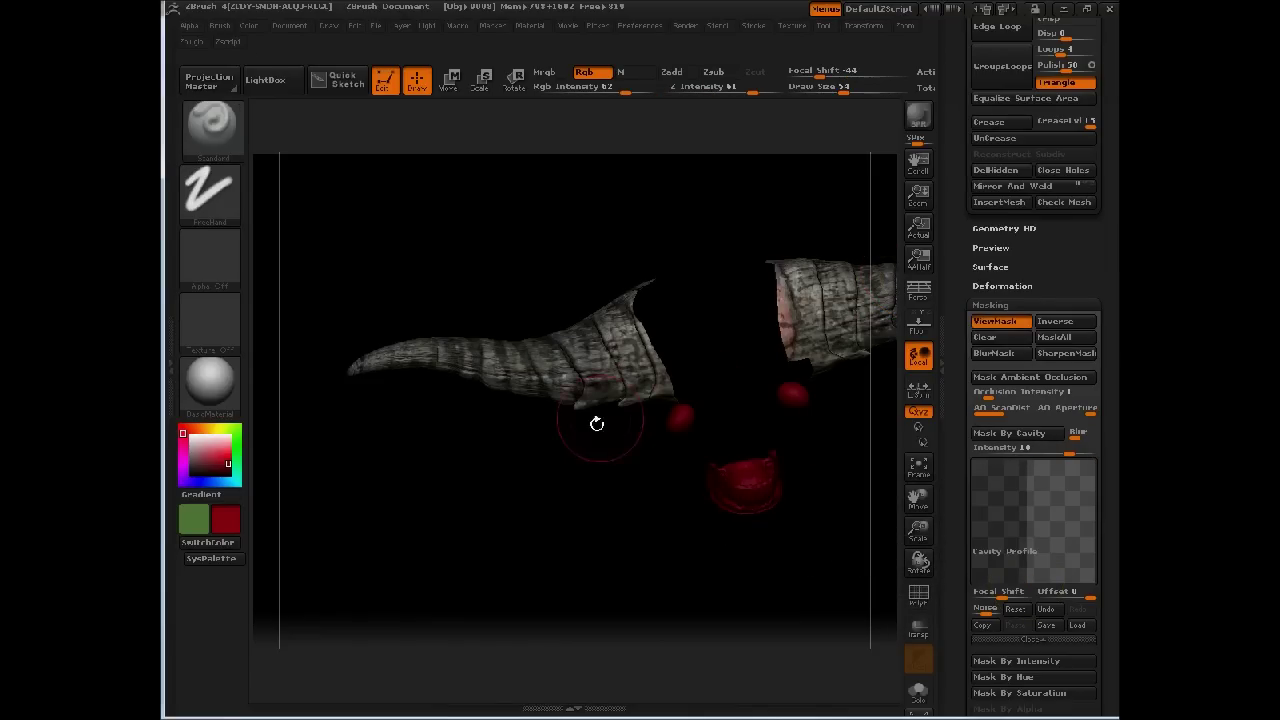
{"action": "mouse_move", "coordinate": [571, 520]}
{"action": "left_mouse_down"}
{"action": "mouse_move", "coordinate": [577, 549]}
{"action": "mouse_move", "coordinate": [552, 529]}
{"action": "mouse_move", "coordinate": [565, 515]}
{"action": "left_mouse_up"}
- Temporarily turn off the polypaint colours and set the current colour to white to examine the cavity mask on the horns
{"action": "left_click", "coordinate": [990, 304]}
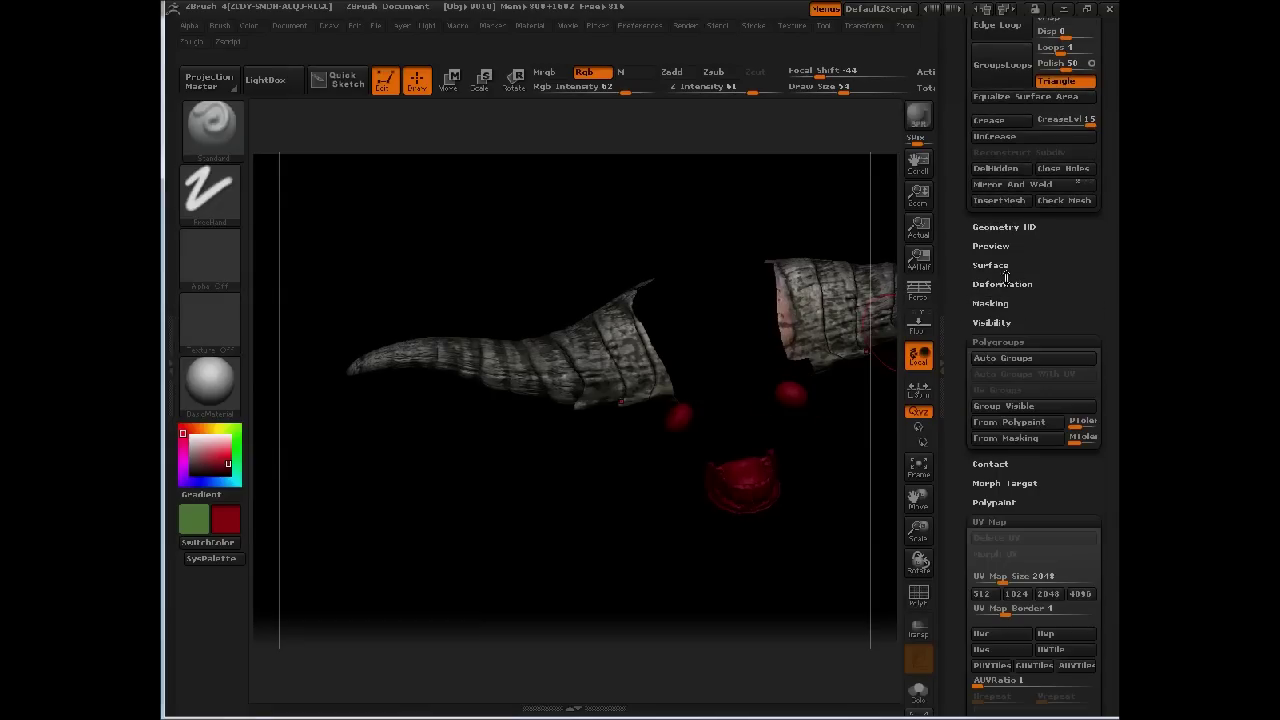
{"action": "left_click", "coordinate": [1000, 342]}
{"action": "left_click", "coordinate": [995, 399]}
{"action": "left_click", "coordinate": [996, 417]}
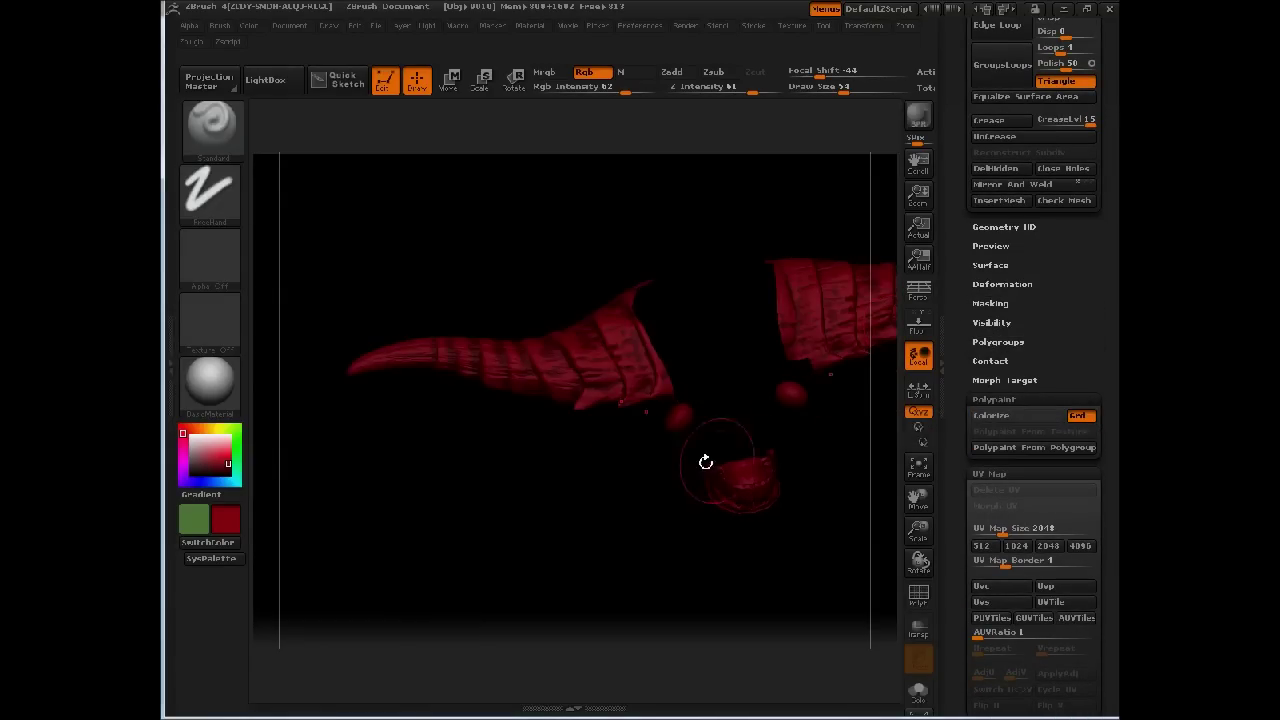
{"action": "left_click_drag", "start_coordinate": [214, 463], "coordinate": [181, 430]}
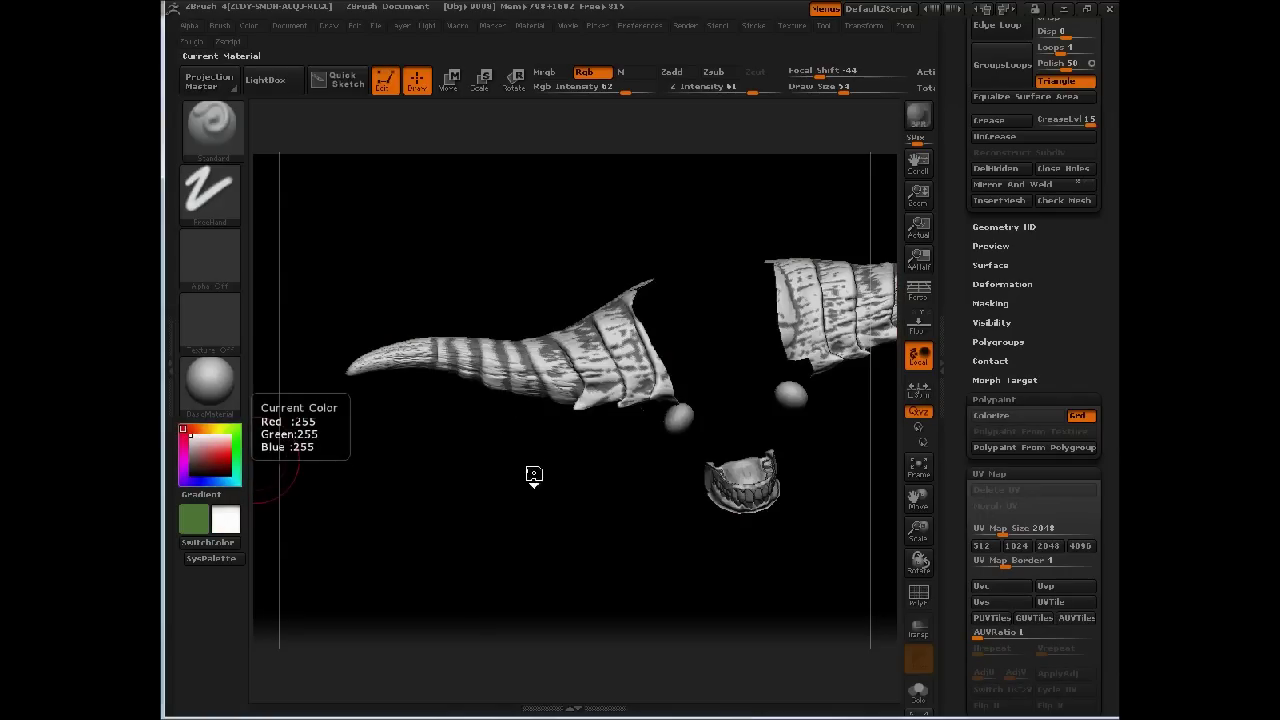
{"action": "mouse_move", "coordinate": [534, 482]}
{"action": "left_mouse_down", "text": "alt"}
{"action": "mouse_move", "coordinate": [536, 496]}
{"action": "mouse_move", "coordinate": [560, 430]}
{"action": "mouse_move", "coordinate": [520, 480]}
{"action": "mouse_move", "coordinate": [526, 543]}
{"action": "mouse_move", "coordinate": [512, 502]}
{"action": "mouse_move", "coordinate": [531, 449]}
{"action": "mouse_move", "coordinate": [563, 440]}
{"action": "left_mouse_up", "text": "alt"}
{"action": "left_click", "coordinate": [993, 413]}
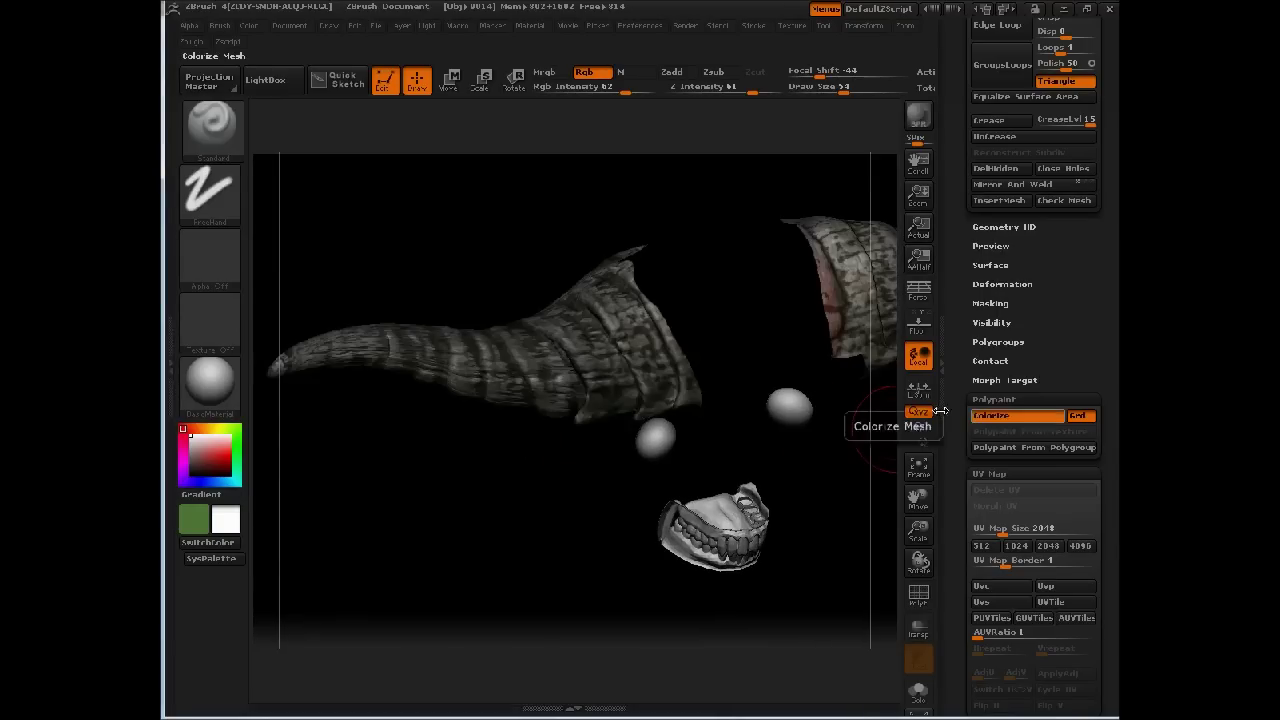
- Set the paint colour to a pale olive with red 170, green 174 and blue 115
{"action": "left_click_drag", "start_coordinate": [526, 506], "coordinate": [606, 534]}
{"action": "left_click_drag", "start_coordinate": [228, 520], "coordinate": [543, 423]}
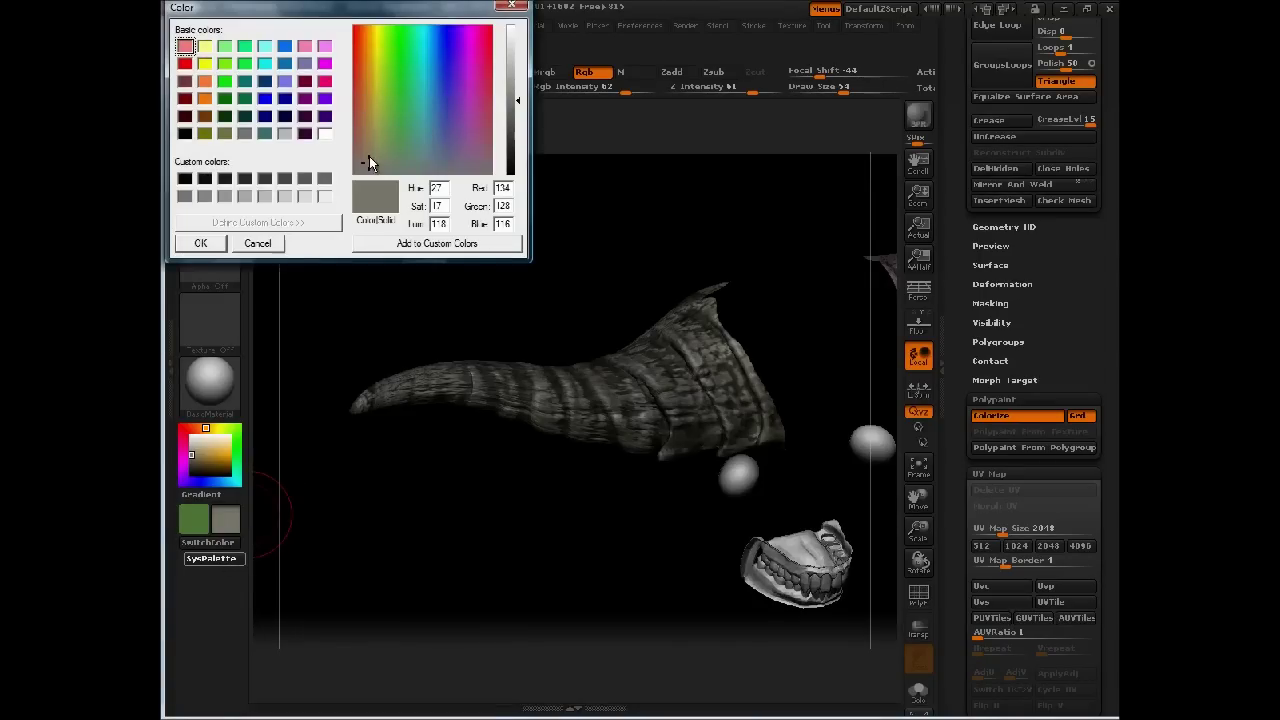
{"action": "left_click_drag", "start_coordinate": [511, 113], "coordinate": [515, 98]}
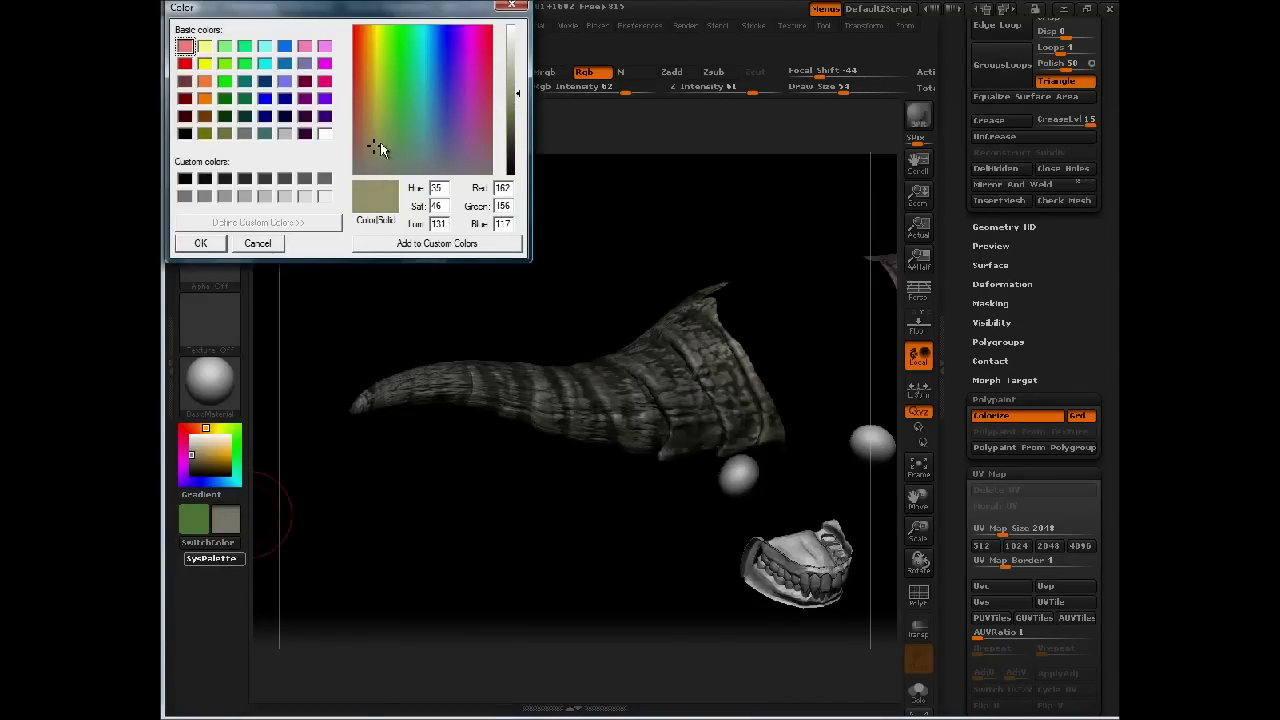
{"action": "left_click_drag", "start_coordinate": [378, 142], "coordinate": [378, 134]}
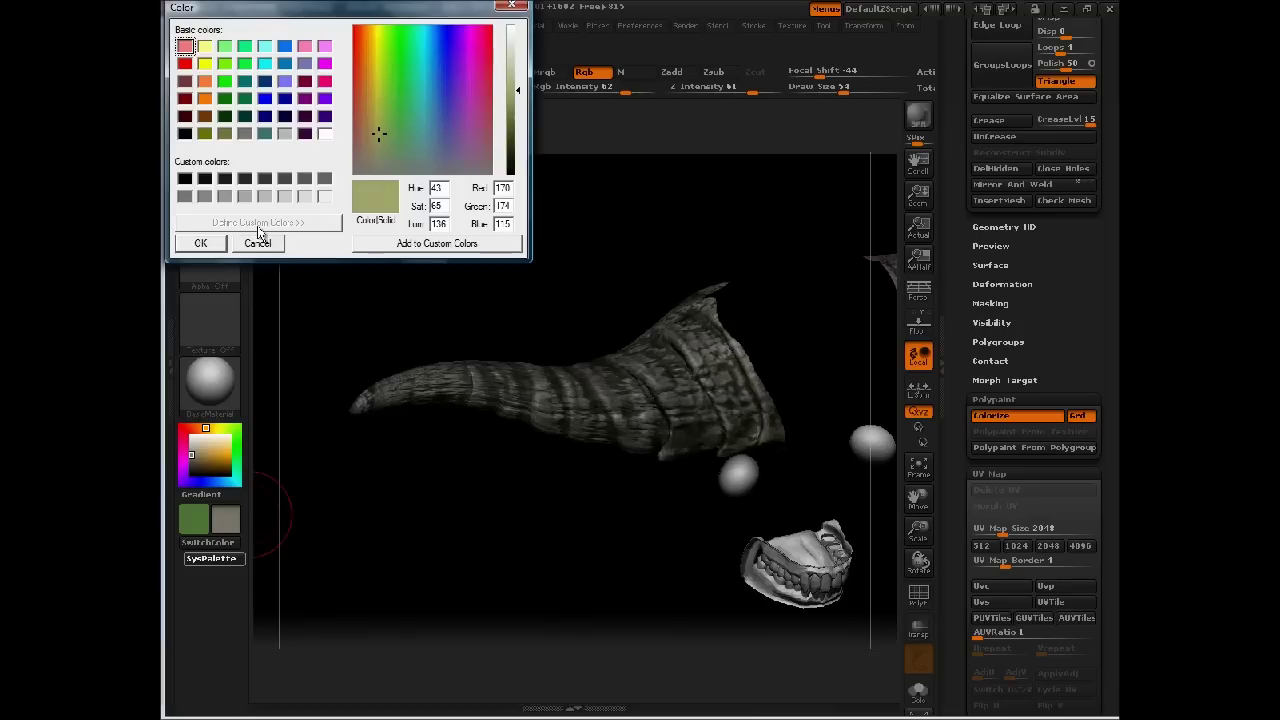
{"action": "left_click", "coordinate": [218, 243]}
- Set the Standard brush to the Spray stroke with Alpha 07
{"action": "left_click", "coordinate": [212, 195]}
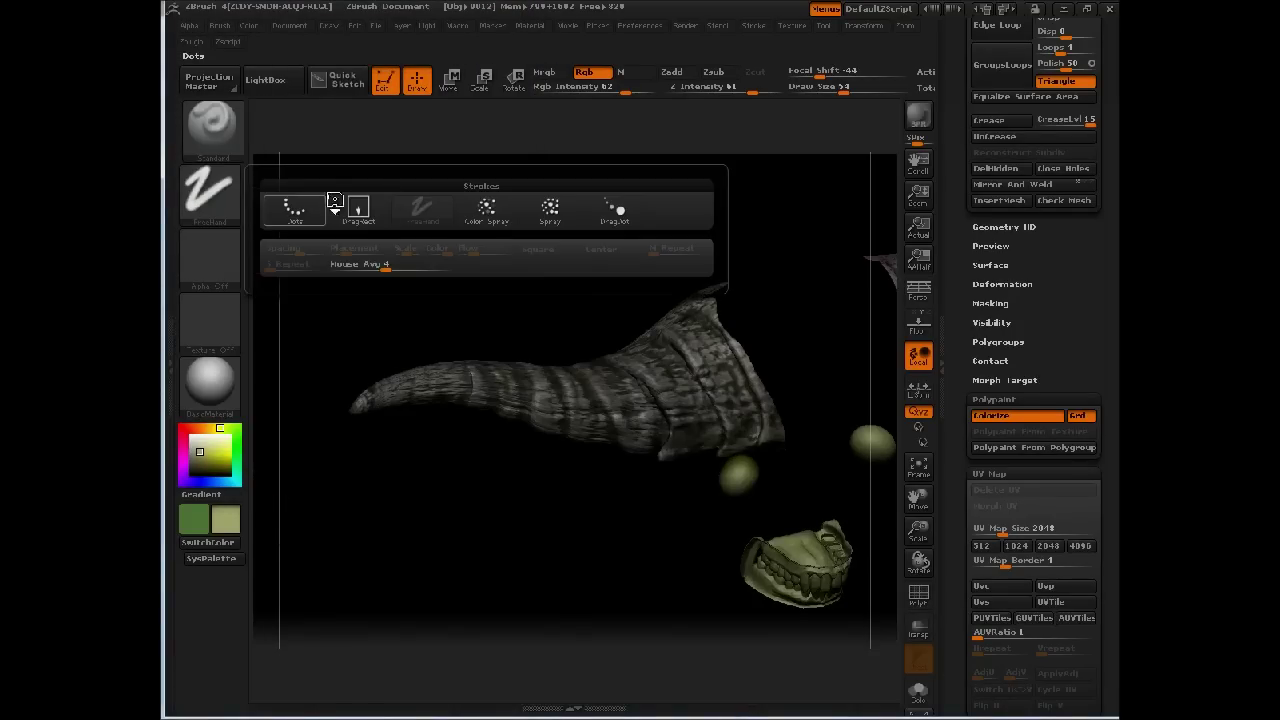
{"action": "left_click", "coordinate": [557, 206]}
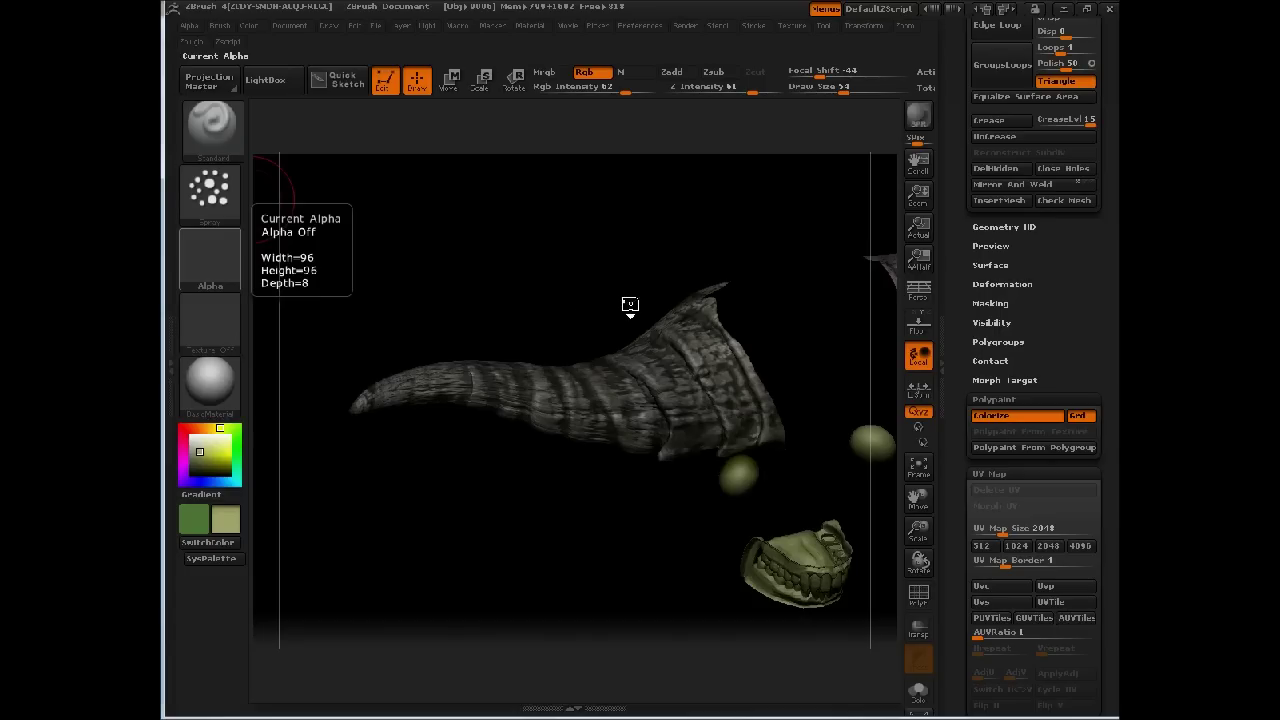
{"action": "left_click", "coordinate": [212, 262]}
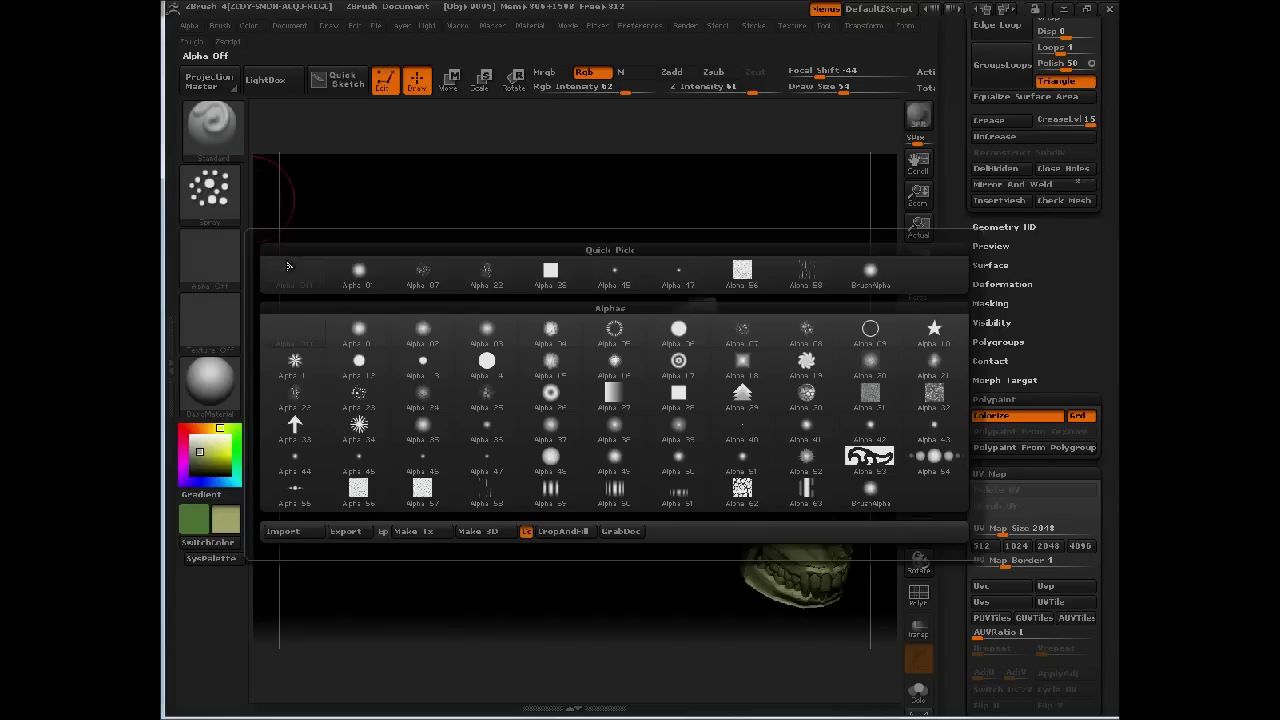
{"action": "left_click", "coordinate": [748, 330]}
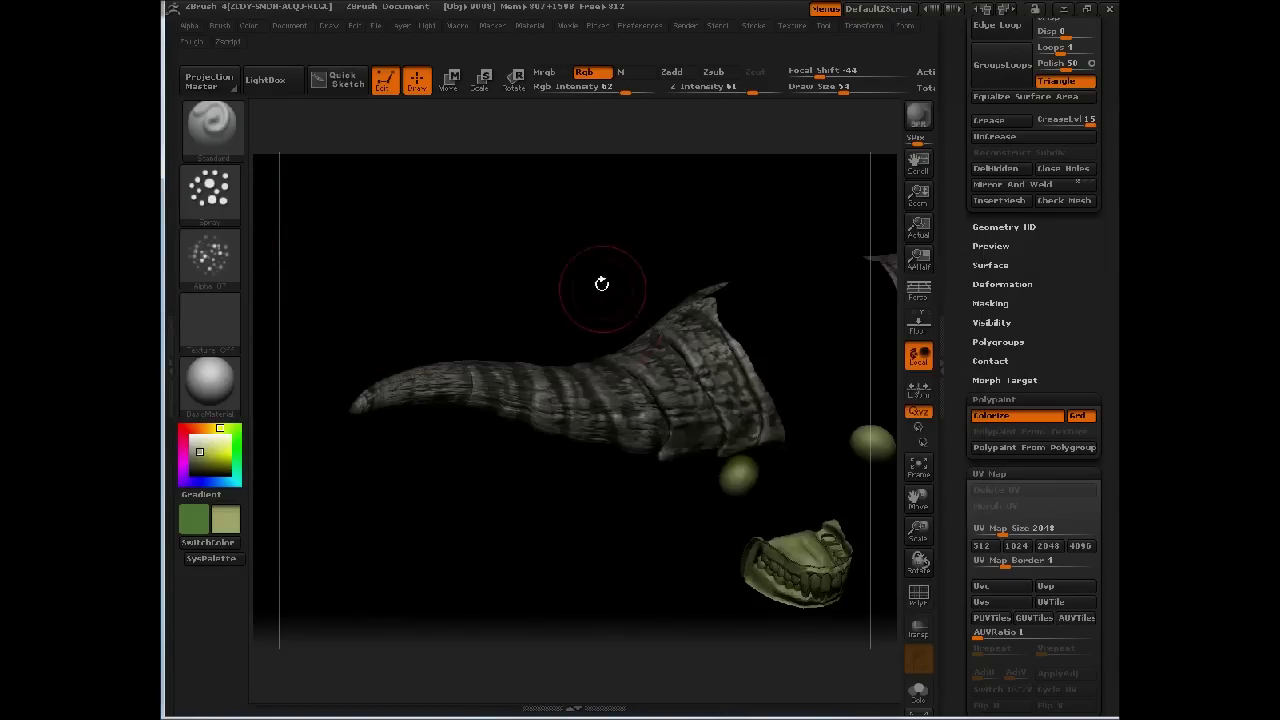
- Spray the pale olive colour over the horn's unmasked raised areas and hide the mask display
{"action": "left_click_drag", "start_coordinate": [597, 273], "coordinate": [608, 384]}
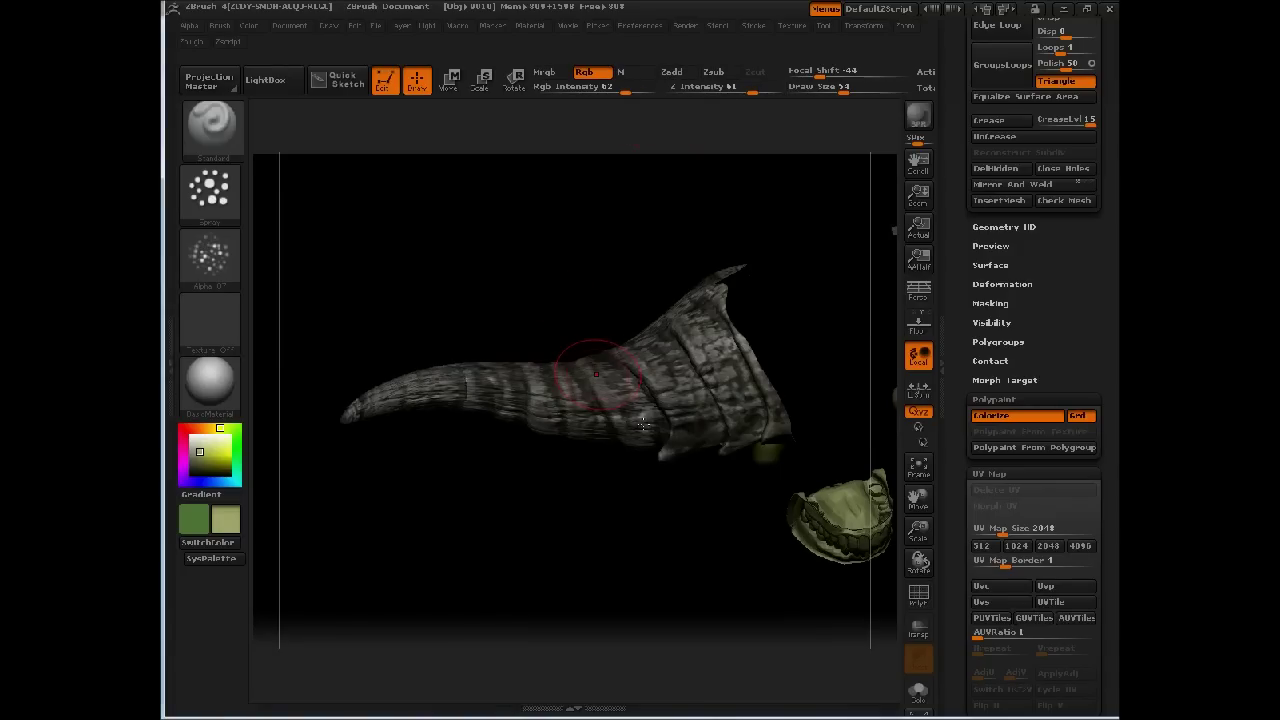
{"action": "left_click_drag", "start_coordinate": [580, 258], "coordinate": [574, 334], "text": "alt"}
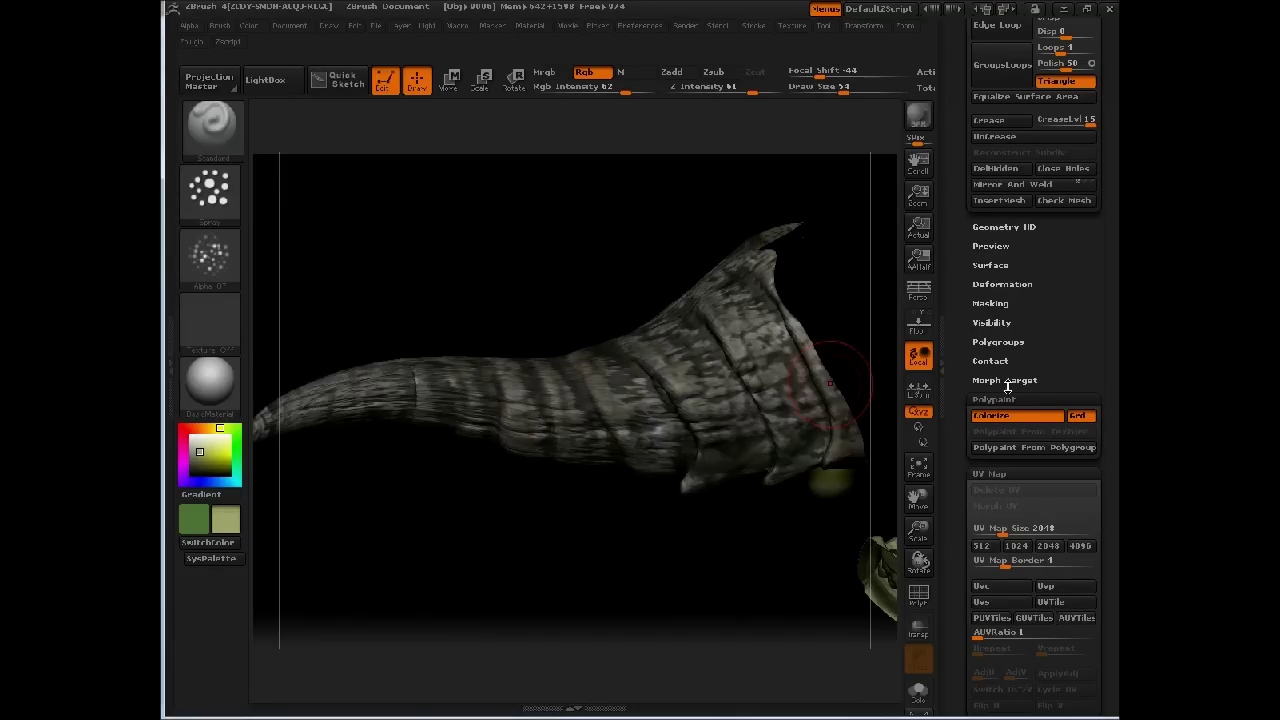
{"action": "left_click", "coordinate": [992, 304]}
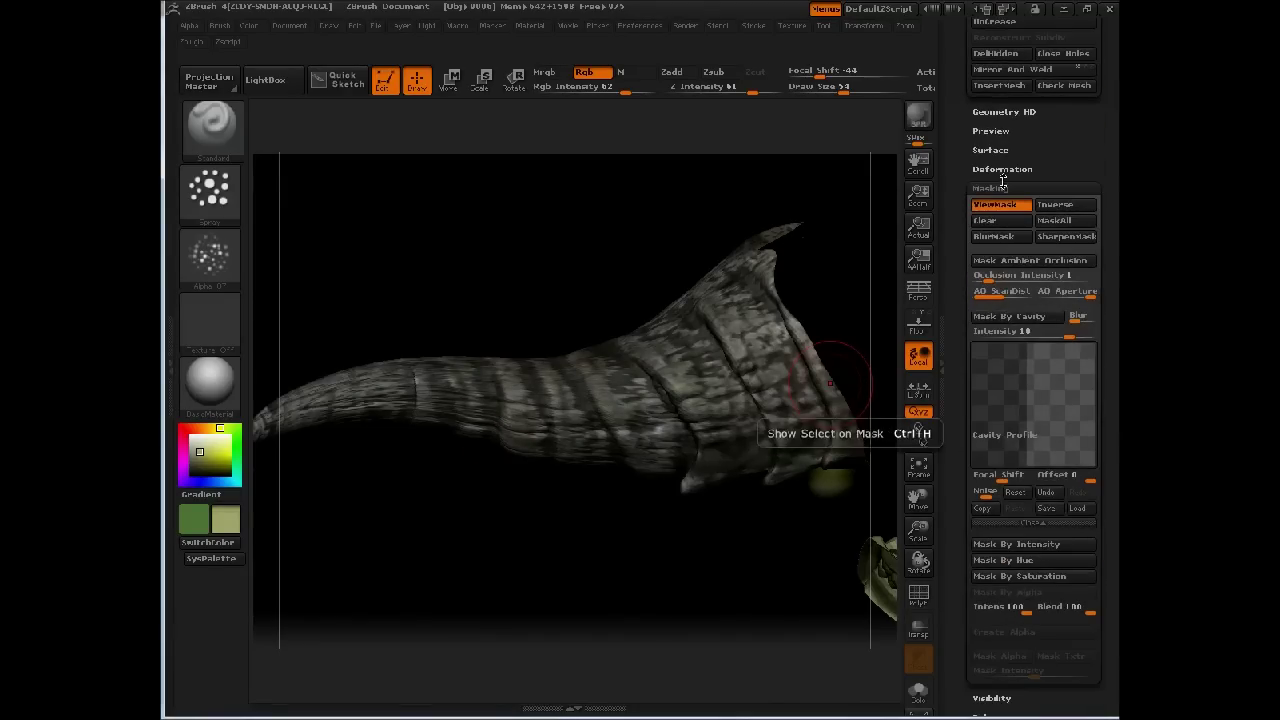
{"action": "left_click", "coordinate": [1001, 205]}
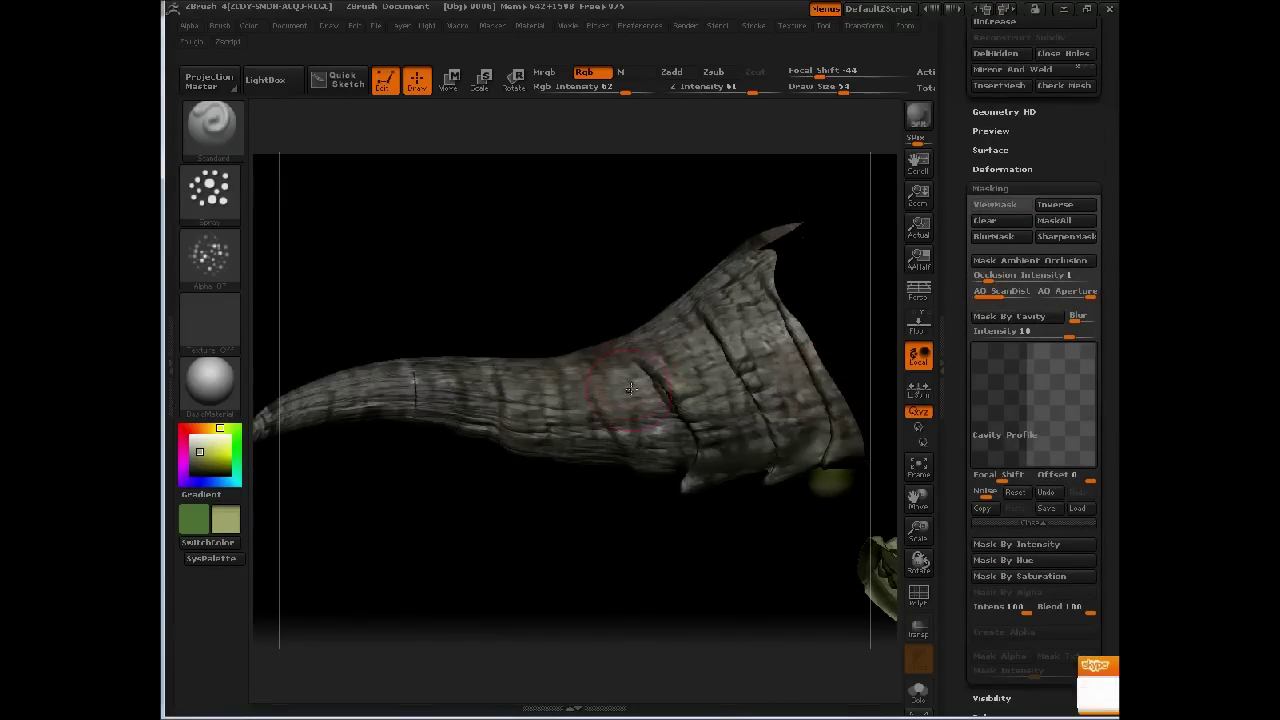
{"action": "mouse_move", "coordinate": [574, 298]}
{"action": "left_mouse_down"}
{"action": "mouse_move", "coordinate": [569, 251]}
{"action": "mouse_move", "coordinate": [600, 211]}
{"action": "mouse_move", "coordinate": [580, 289]}
{"action": "mouse_move", "coordinate": [572, 256]}
{"action": "mouse_move", "coordinate": [588, 304]}
{"action": "left_mouse_up"}
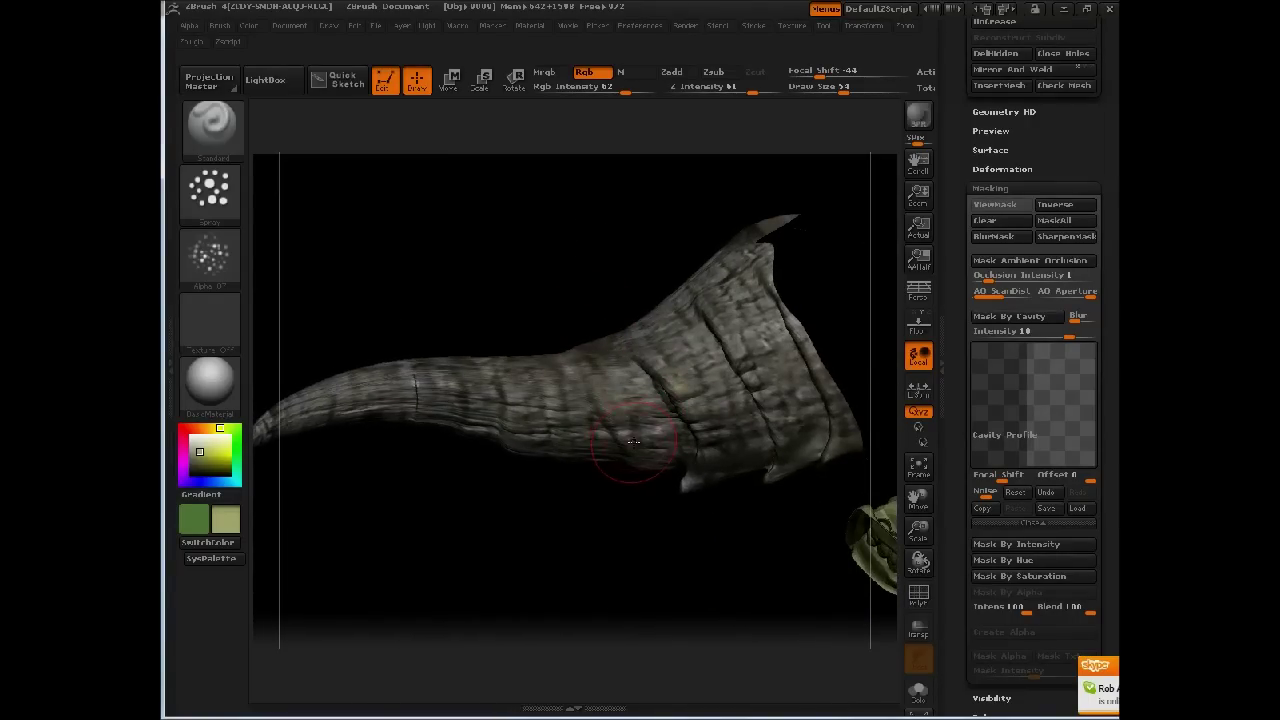
- Lighten the paint colour to a pale beige-olive for the horn's raised detail
{"action": "left_click", "coordinate": [212, 558]}
{"action": "left_click_drag", "start_coordinate": [514, 86], "coordinate": [516, 61]}
{"action": "left_click", "coordinate": [205, 245]}
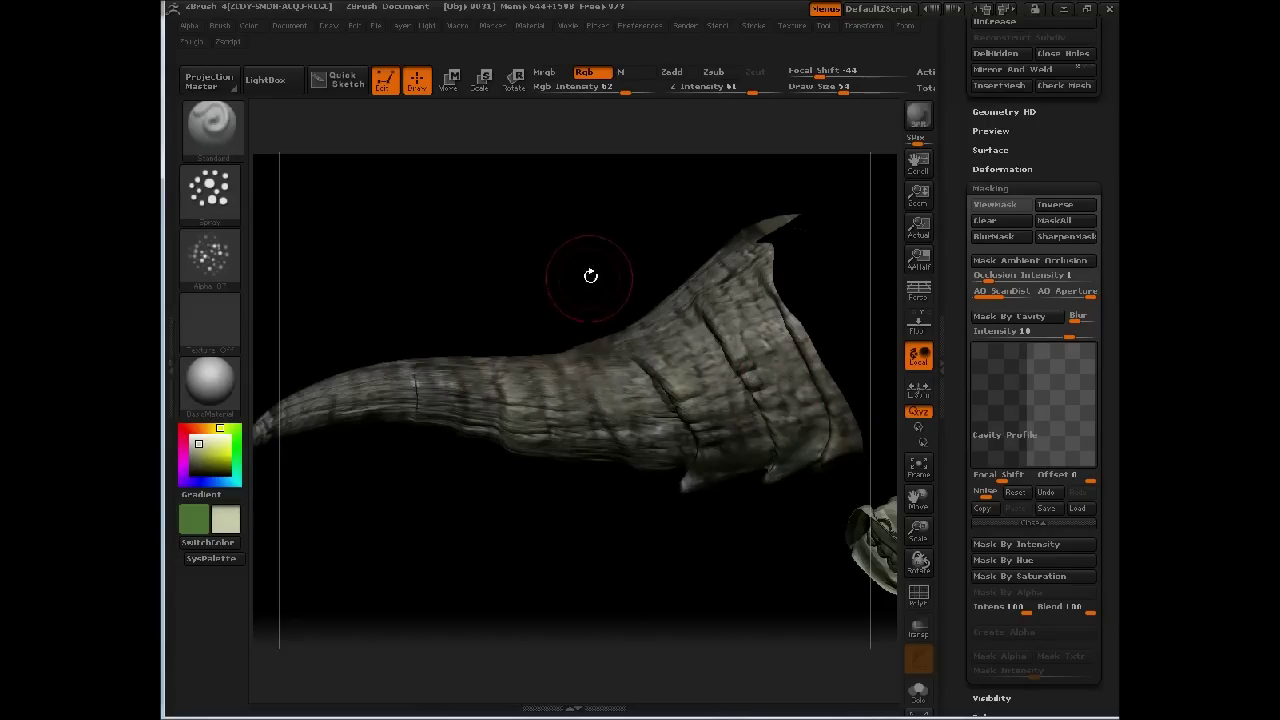
- Show the cavity mask on the horn again and clear it
{"action": "key", "text": "ctrl+h"}
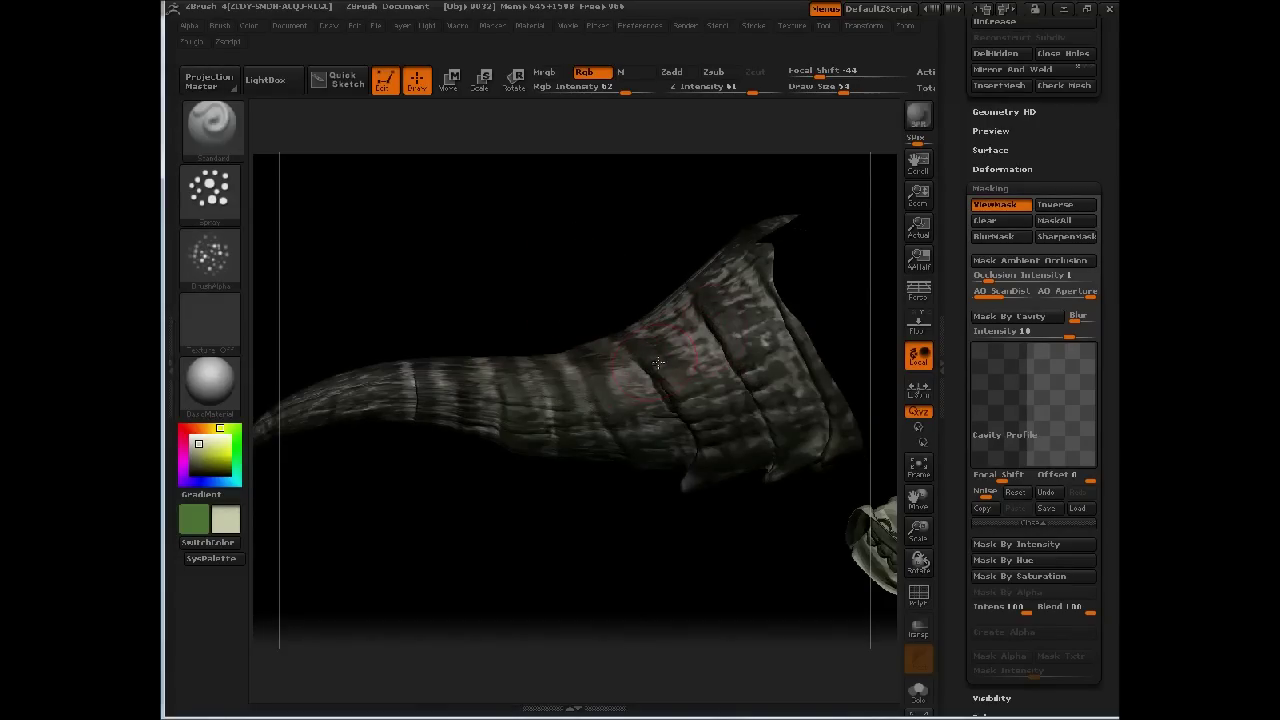
{"action": "left_click", "coordinate": [985, 220]}
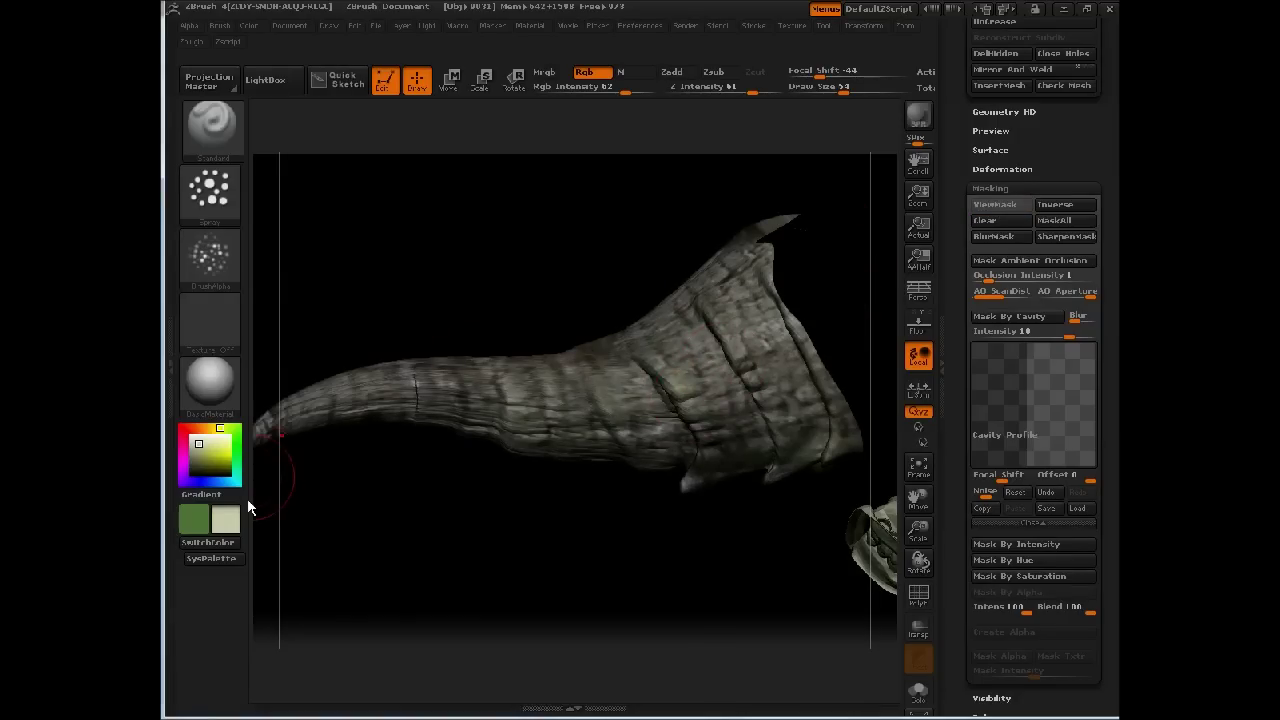
- Sample a dark grey-brown from the horn as the paint colour and swap it with the green secondary colour
{"action": "left_click_drag", "start_coordinate": [205, 455], "coordinate": [404, 426]}
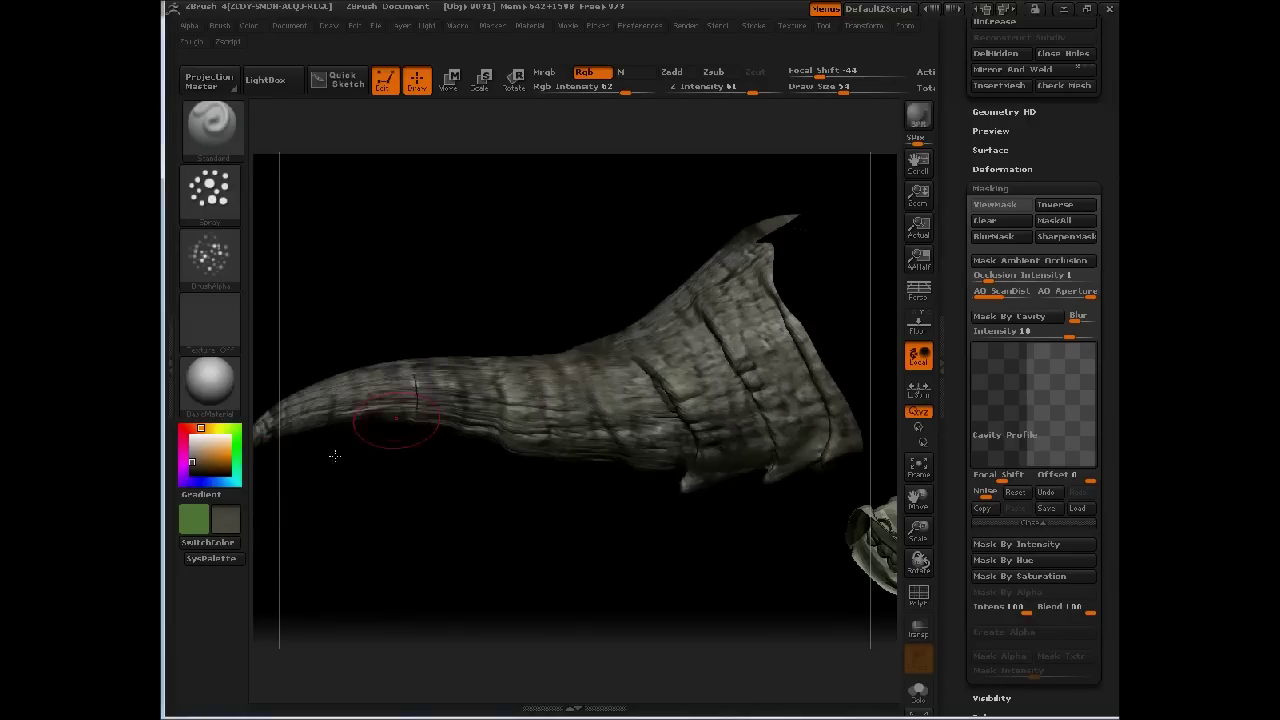
{"action": "left_click", "coordinate": [228, 545]}
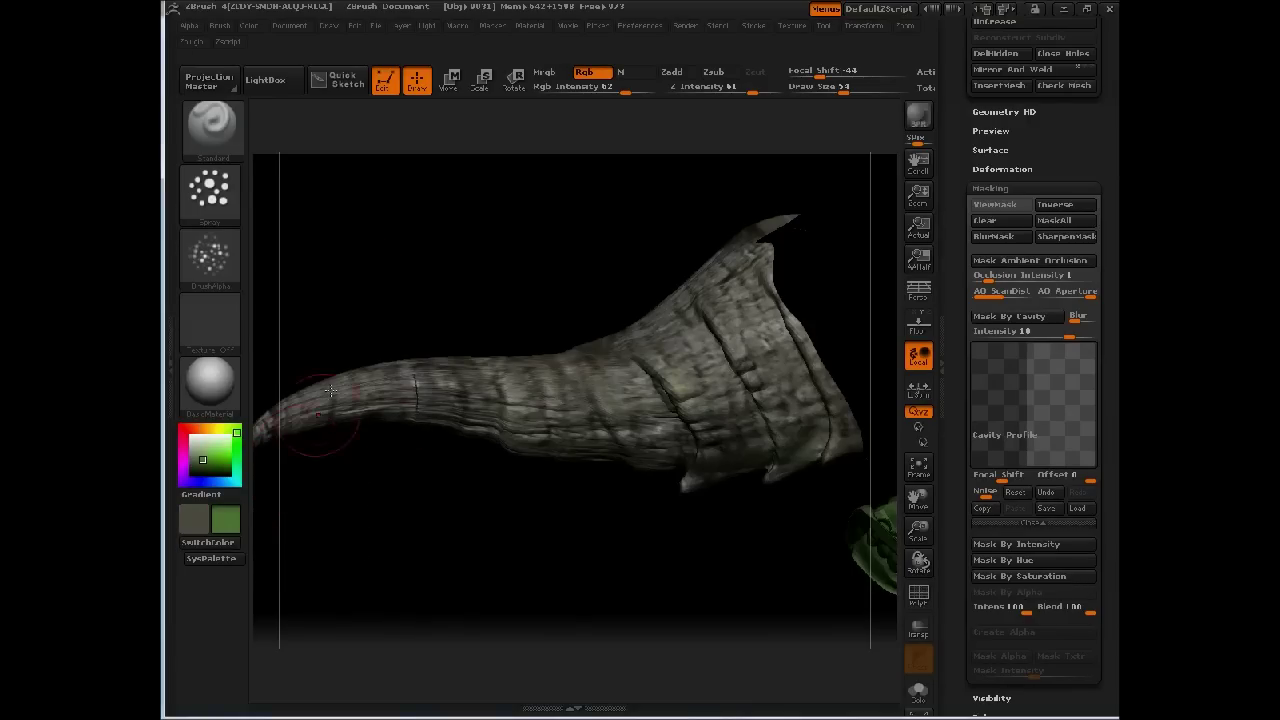
- Swap the two paint colours and darken the sampled grey-brown to a very dark olive (RGB about 36, 33, 28)
{"action": "left_click", "coordinate": [225, 545]}
{"action": "left_click", "coordinate": [224, 558]}
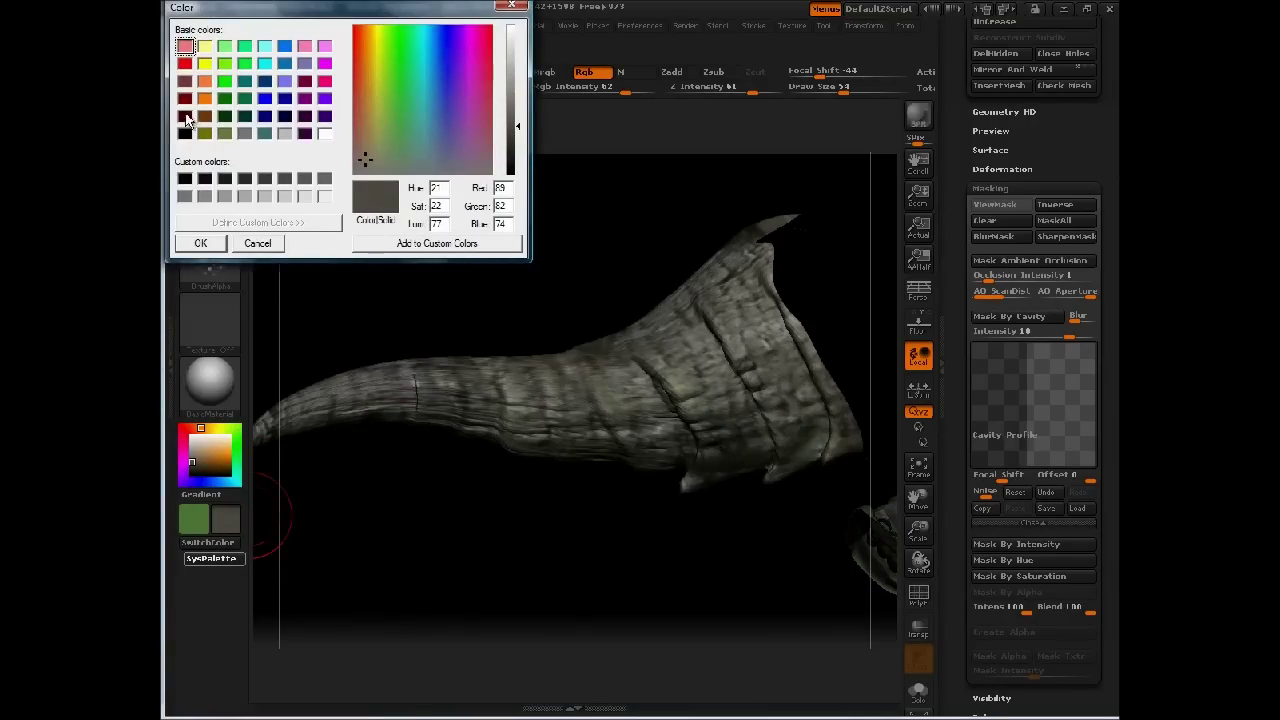
{"action": "left_click", "coordinate": [186, 116]}
{"action": "left_click", "coordinate": [369, 154]}
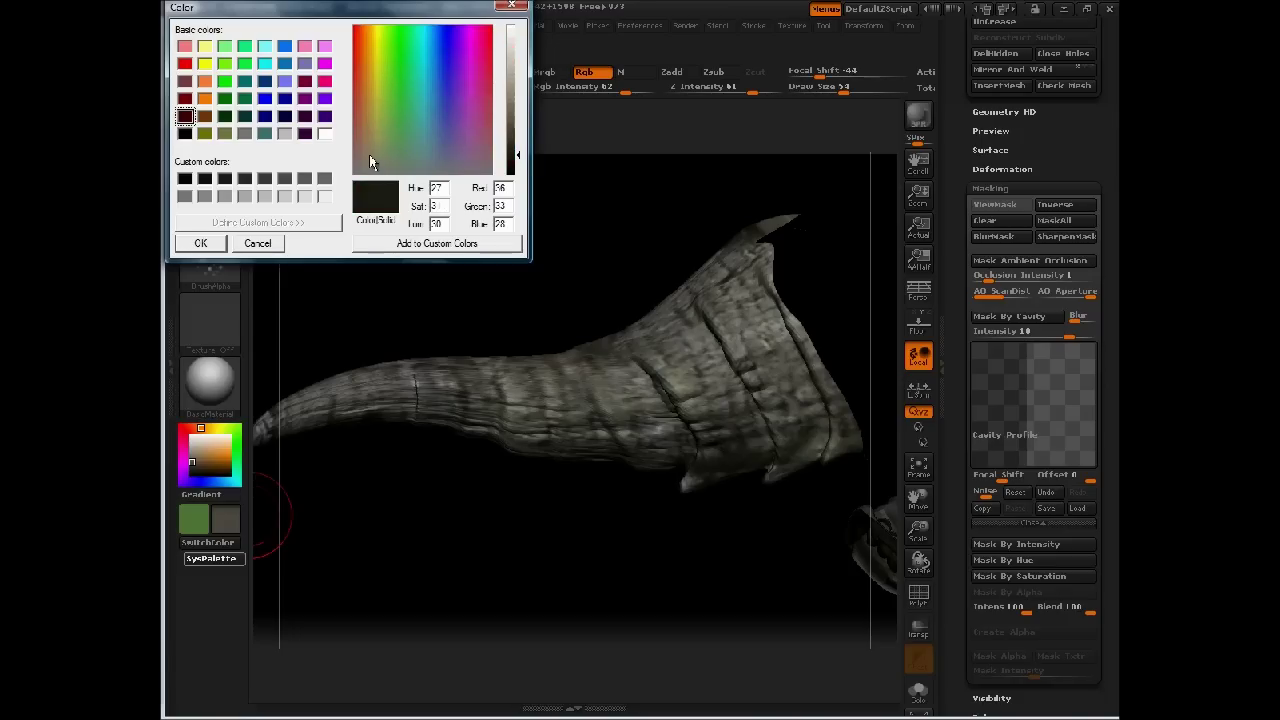
{"action": "left_click", "coordinate": [200, 243]}
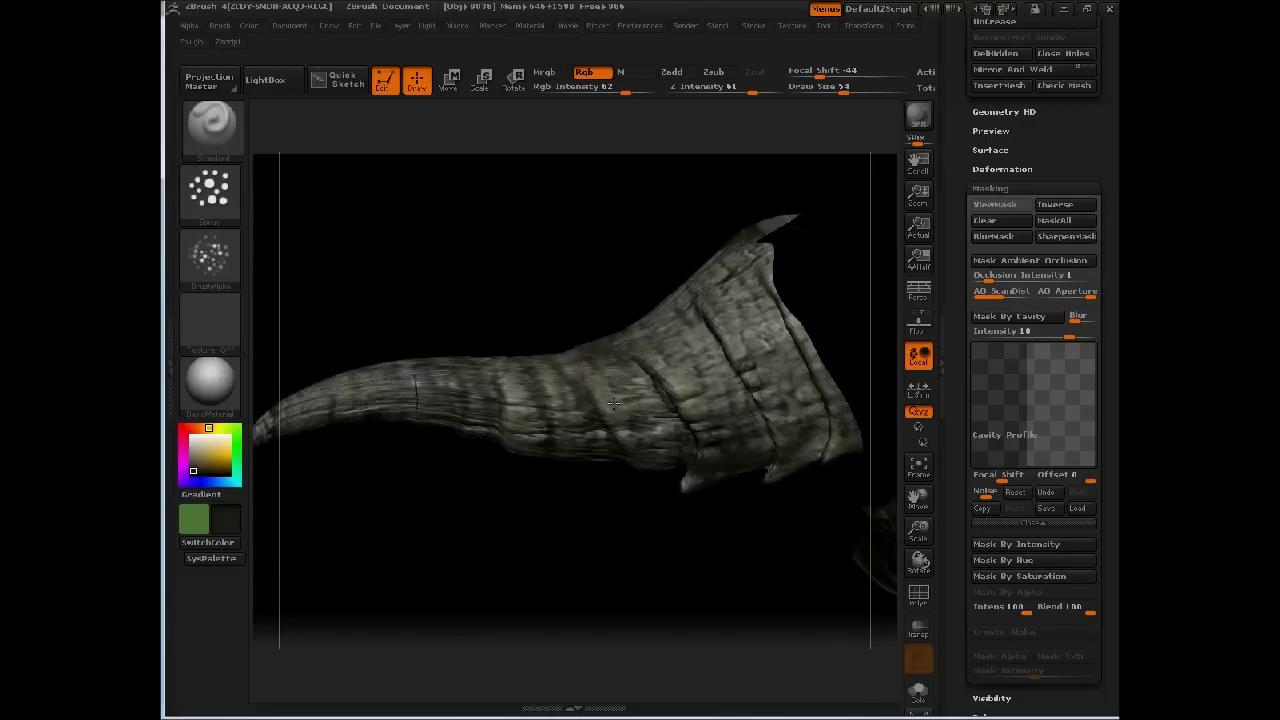
- Spray the very dark olive over the horn's bands, underside and tip from several angles to mottle the surface
{"action": "left_click_drag", "start_coordinate": [679, 351], "coordinate": [674, 337]}
{"action": "mouse_move", "coordinate": [780, 372]}
{"action": "left_mouse_down"}
{"action": "mouse_move", "coordinate": [748, 318]}
{"action": "mouse_move", "coordinate": [774, 413]}
{"action": "left_mouse_up"}
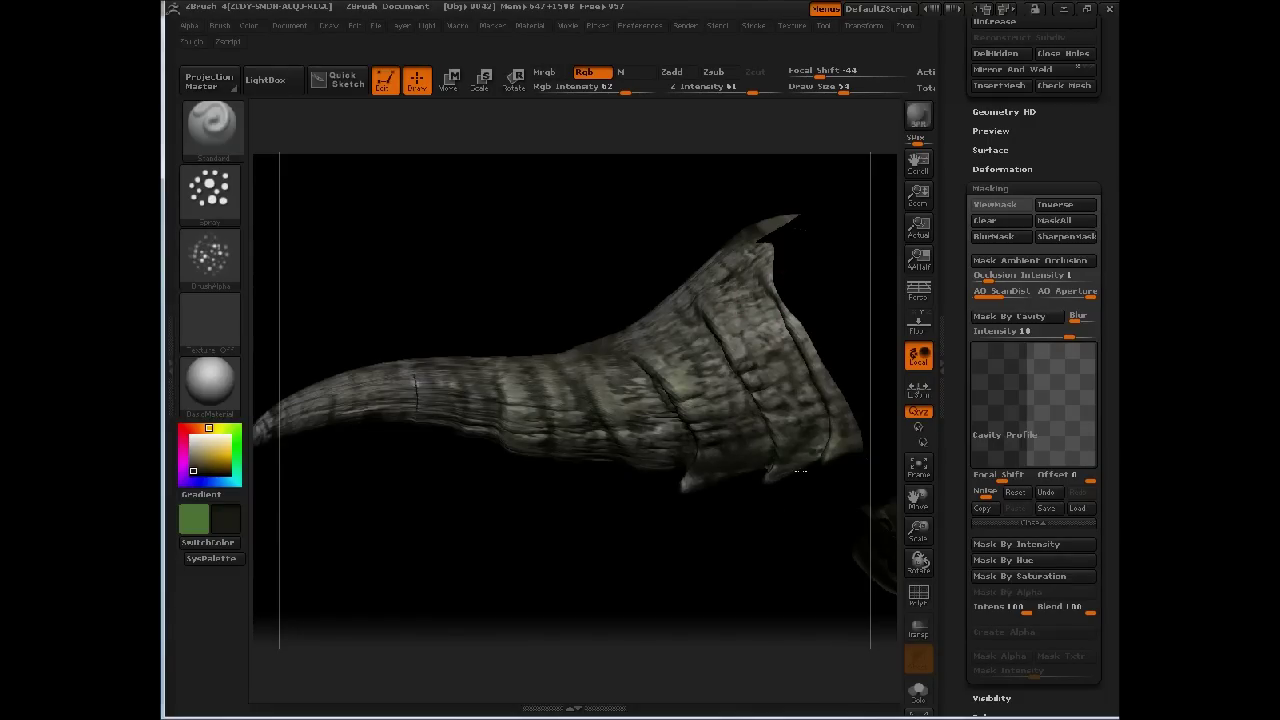
{"action": "left_click_drag", "start_coordinate": [781, 515], "coordinate": [663, 454]}
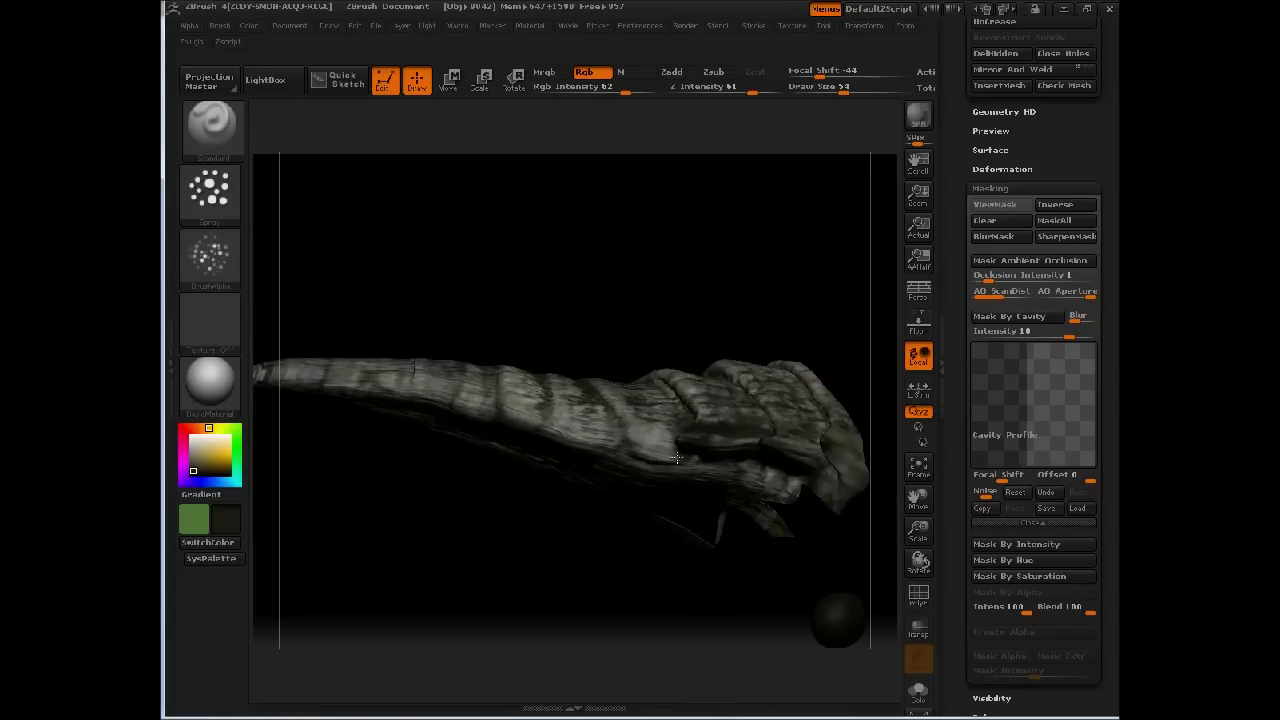
{"action": "left_click_drag", "start_coordinate": [421, 427], "coordinate": [567, 428]}
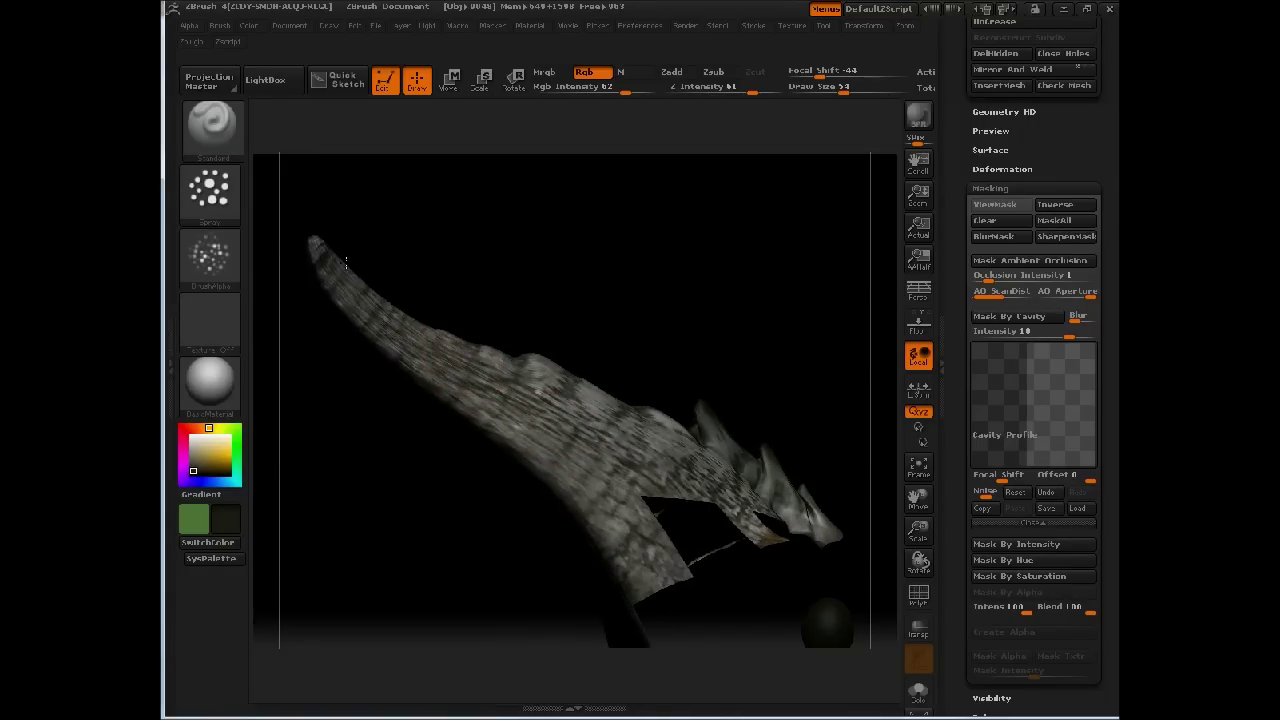
{"action": "left_click_drag", "start_coordinate": [346, 297], "coordinate": [430, 330]}
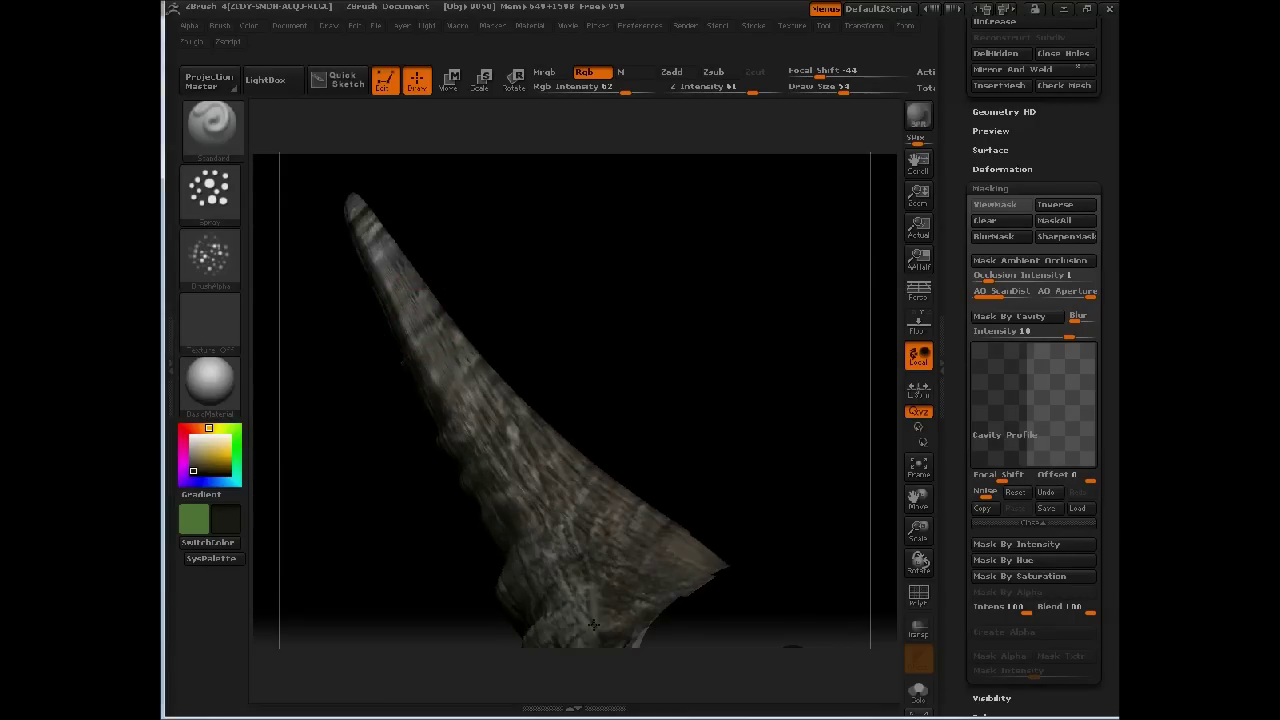
{"action": "left_click_drag", "start_coordinate": [762, 456], "coordinate": [587, 385]}
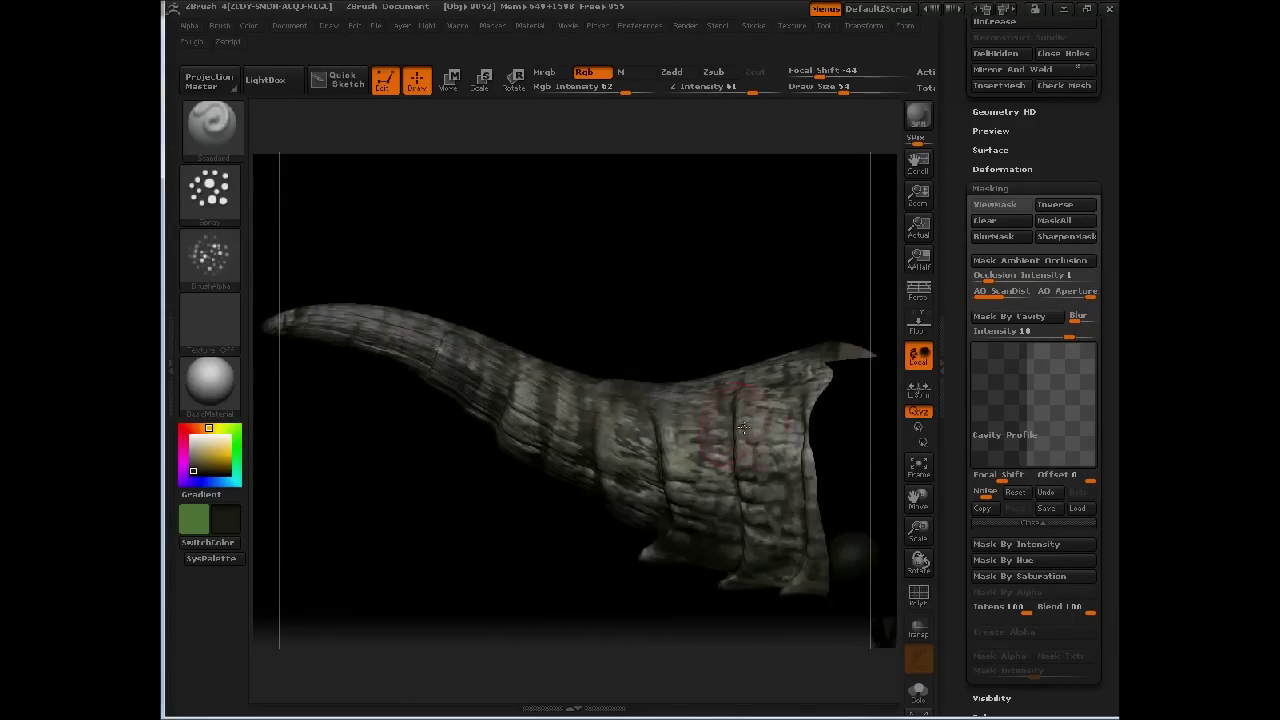
{"action": "mouse_move", "coordinate": [762, 404]}
{"action": "left_mouse_down"}
{"action": "mouse_move", "coordinate": [737, 180]}
{"action": "mouse_move", "coordinate": [654, 297]}
{"action": "mouse_move", "coordinate": [694, 200]}
{"action": "mouse_move", "coordinate": [477, 320]}
{"action": "mouse_move", "coordinate": [604, 430]}
{"action": "mouse_move", "coordinate": [497, 523]}
{"action": "mouse_move", "coordinate": [454, 537]}
{"action": "mouse_move", "coordinate": [459, 401]}
{"action": "mouse_move", "coordinate": [343, 220]}
{"action": "left_mouse_up"}
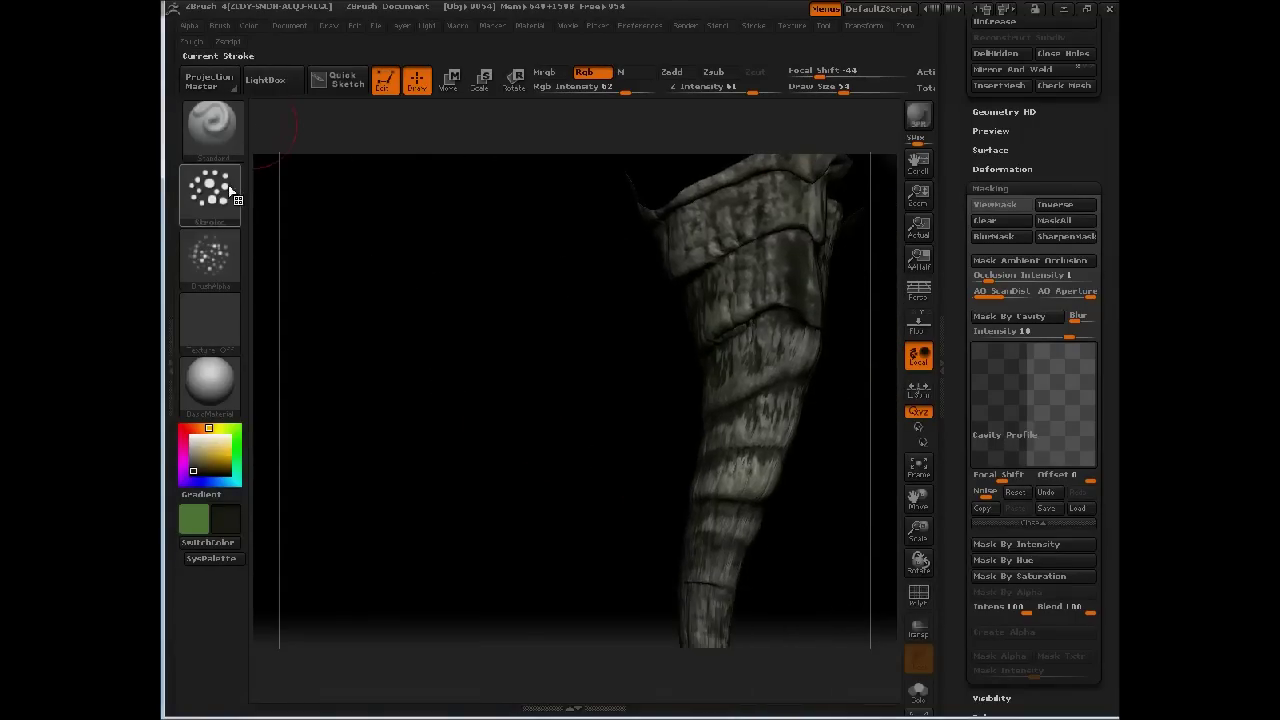
- Switch the brush to a FreeHand stroke with the soft round Alpha 45
{"action": "left_click", "coordinate": [210, 190]}
{"action": "left_click", "coordinate": [420, 208]}
{"action": "left_click", "coordinate": [210, 258]}
{"action": "left_click", "coordinate": [331, 434]}
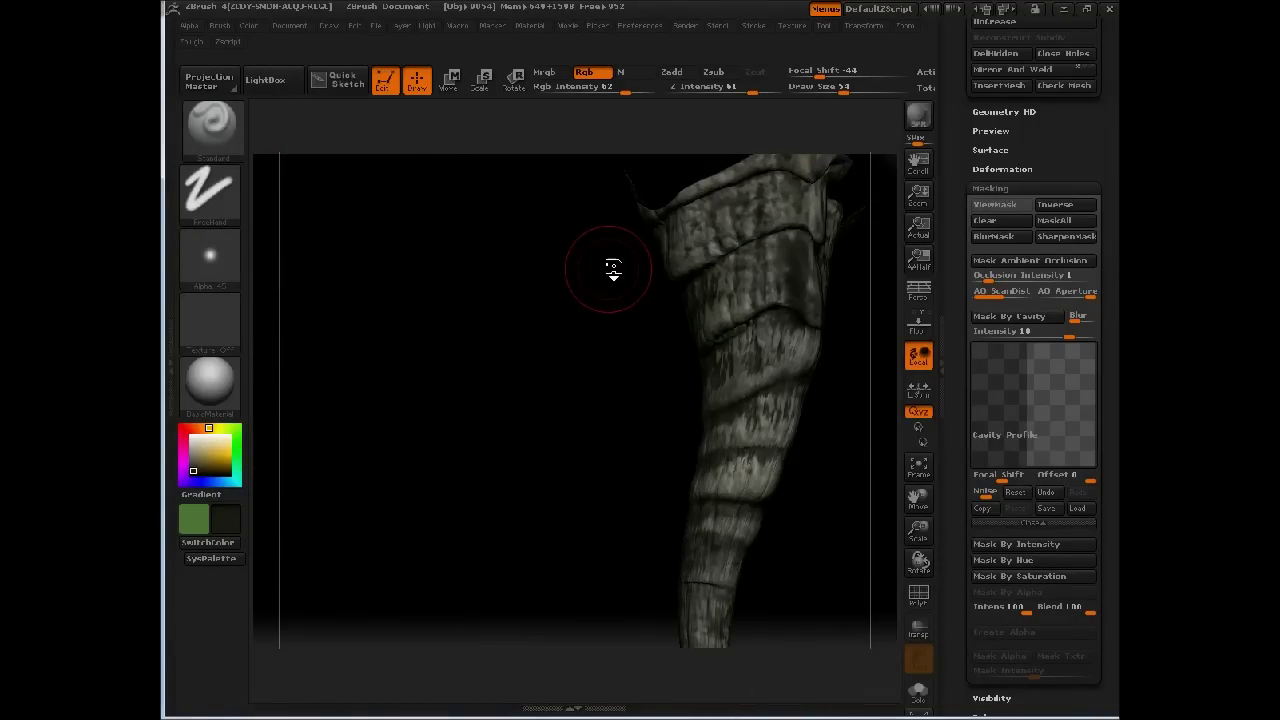
- Set the draw size to 34 and Z intensity to 68 and paint the dark colour along the horn's ridges
{"action": "key", "text": "space"}
{"action": "key", "text": "space"}
{"action": "left_click_drag", "start_coordinate": [617, 262], "coordinate": [597, 259]}
{"action": "key", "text": "space"}
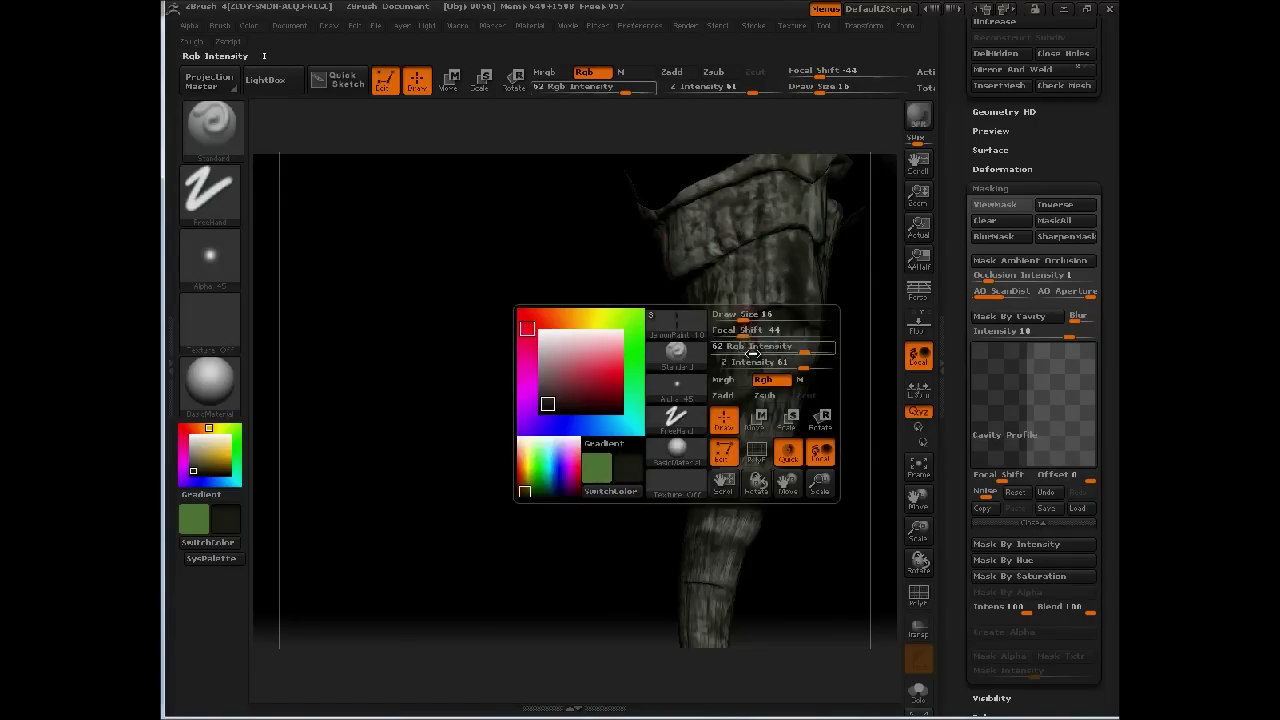
{"action": "left_click_drag", "start_coordinate": [742, 315], "coordinate": [756, 315]}
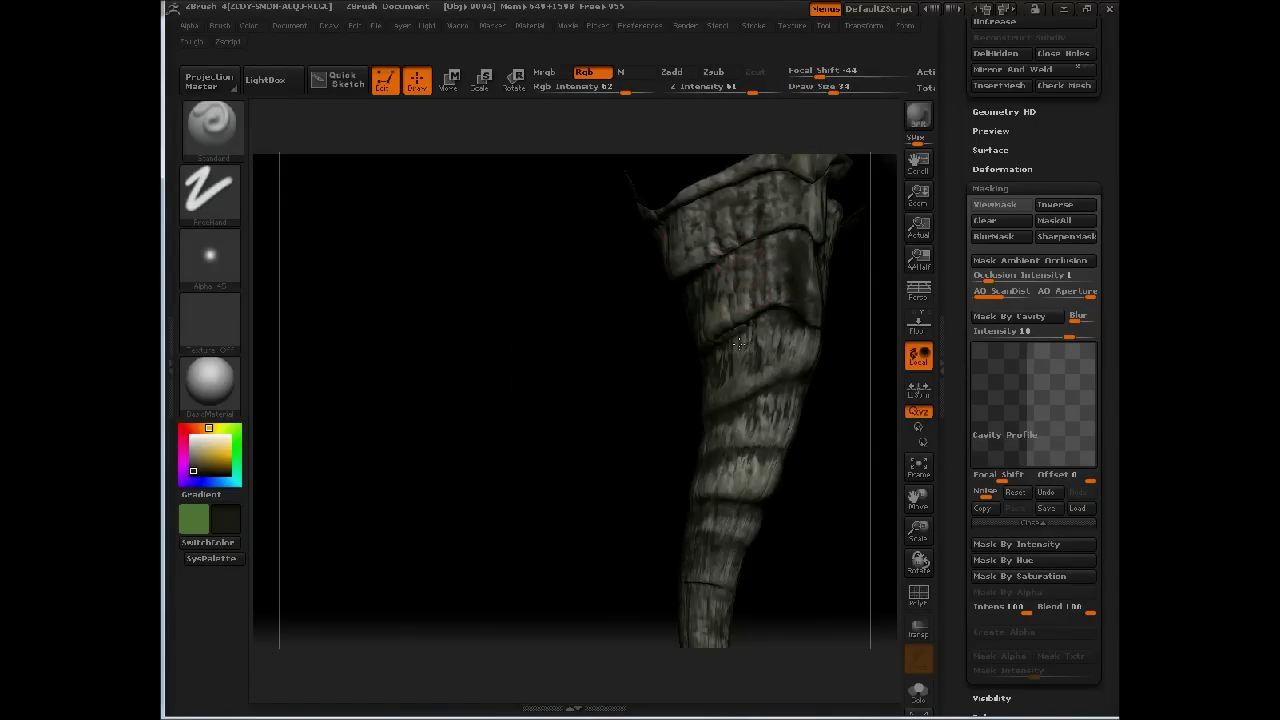
{"action": "key", "text": "space"}
{"action": "left_click_drag", "start_coordinate": [780, 434], "coordinate": [788, 434]}
{"action": "left_click_drag", "start_coordinate": [591, 371], "coordinate": [716, 302]}
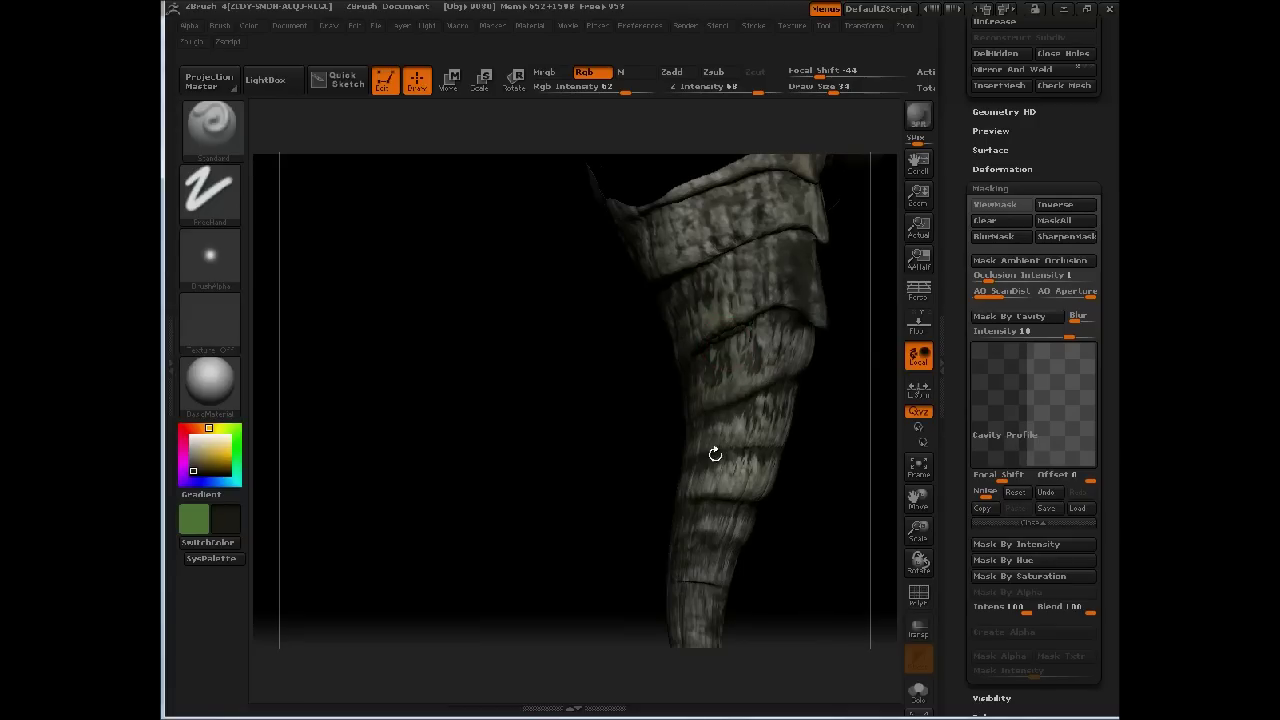
- Change the paint colour to dark blue, brush it over the horn's upper bands, and mute it to a greyish slate blue
{"action": "left_click", "coordinate": [214, 558]}
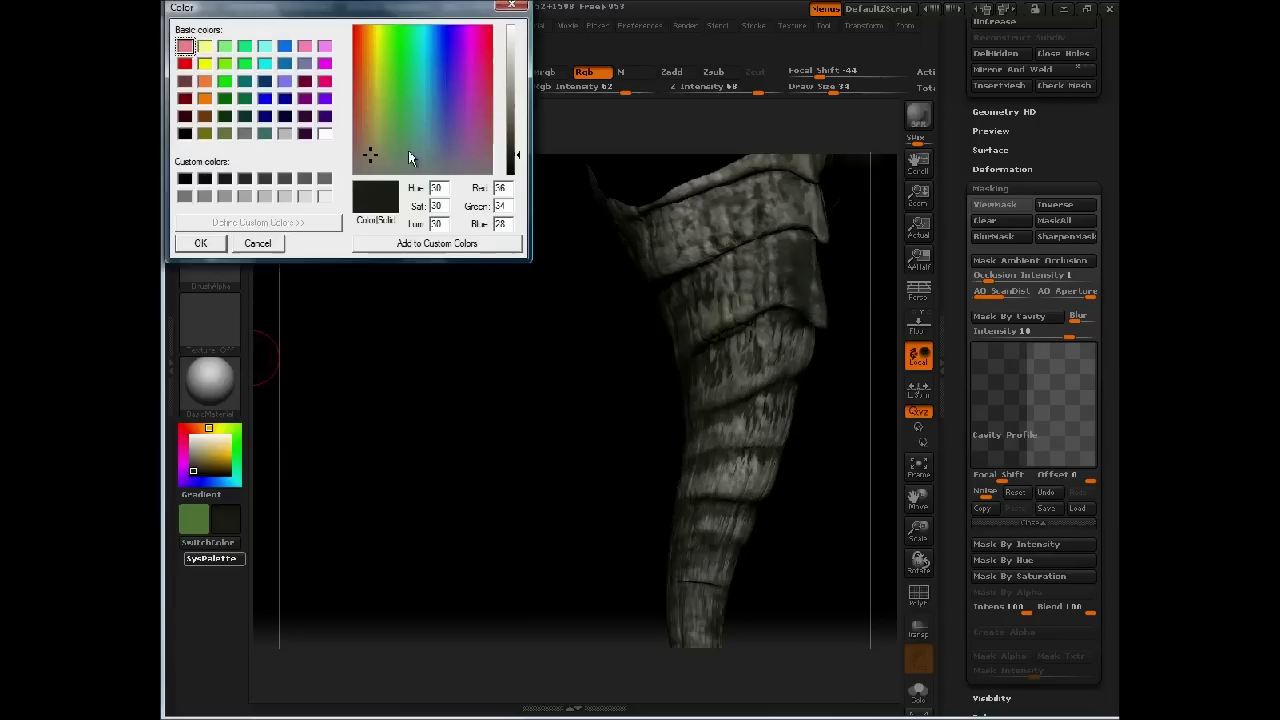
{"action": "left_click", "coordinate": [443, 130]}
{"action": "left_click_drag", "start_coordinate": [512, 152], "coordinate": [514, 132]}
{"action": "left_click", "coordinate": [208, 244]}
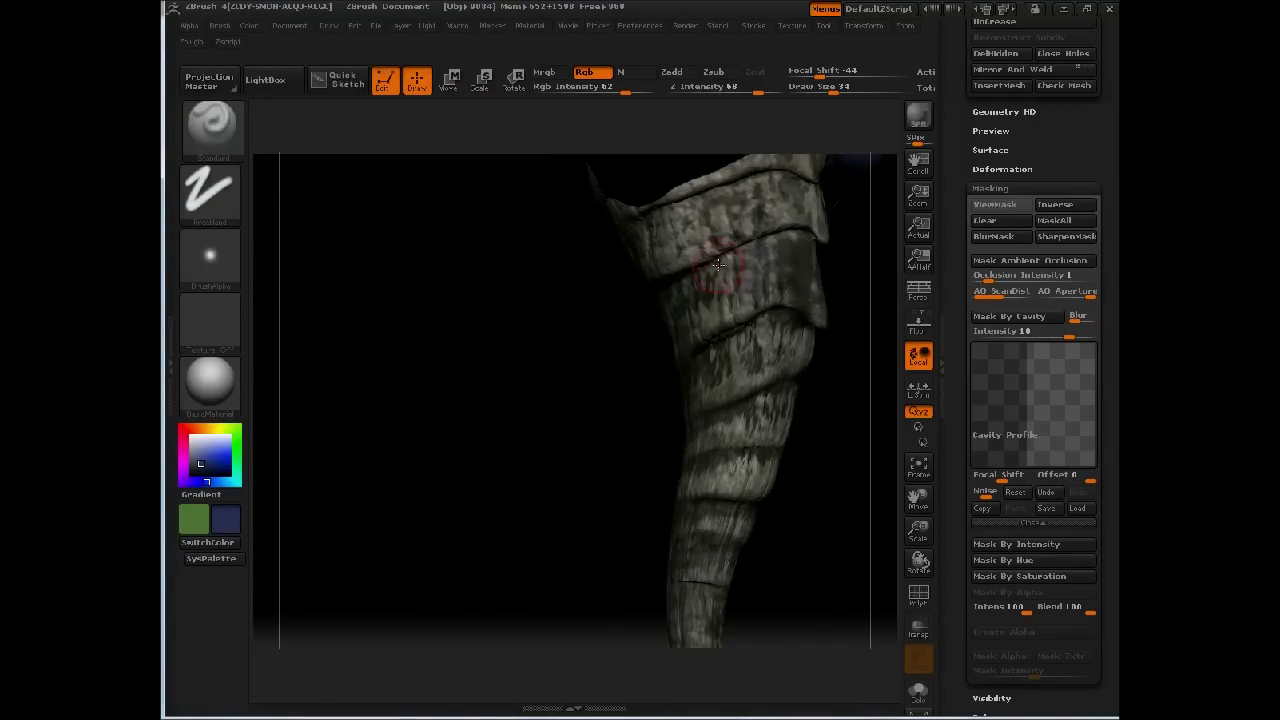
{"action": "left_click", "coordinate": [213, 558]}
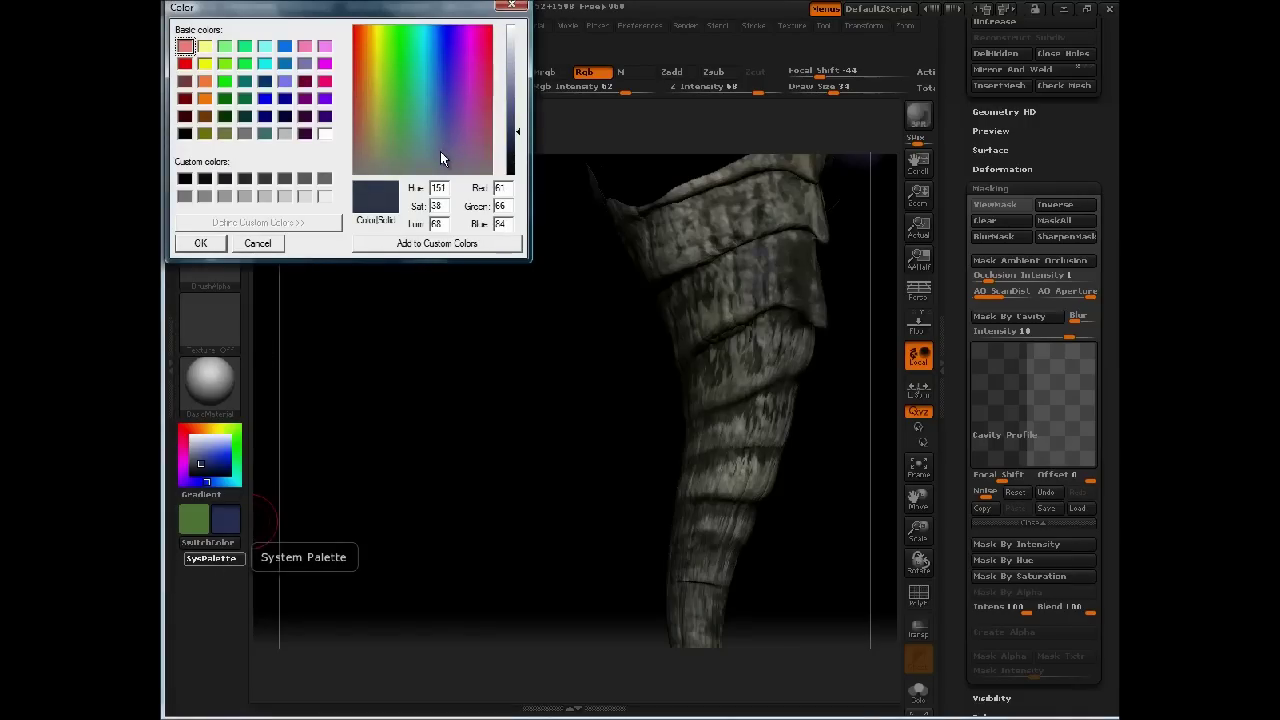
{"action": "left_click", "coordinate": [205, 245]}
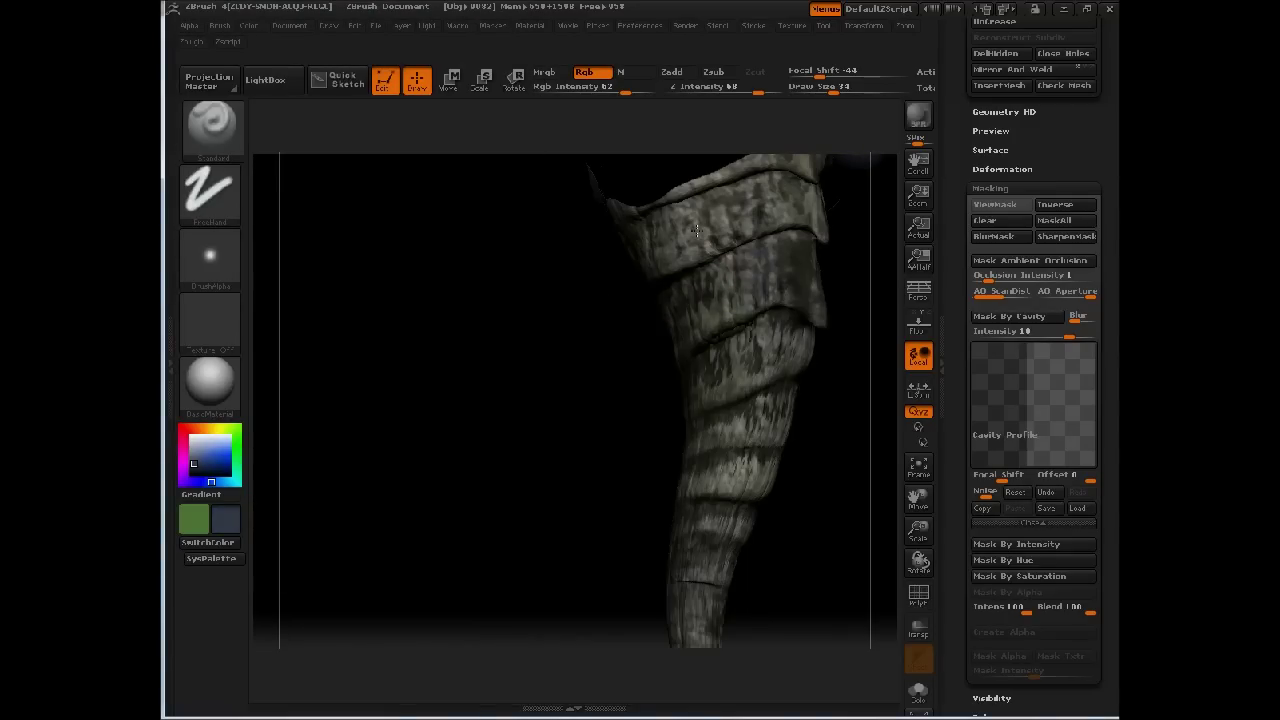
- Switch to a DragRect stroke with the vein-like Alpha 22 and stamp slate-blue patches along the horn
{"action": "left_click", "coordinate": [210, 190]}
{"action": "left_click", "coordinate": [363, 206]}
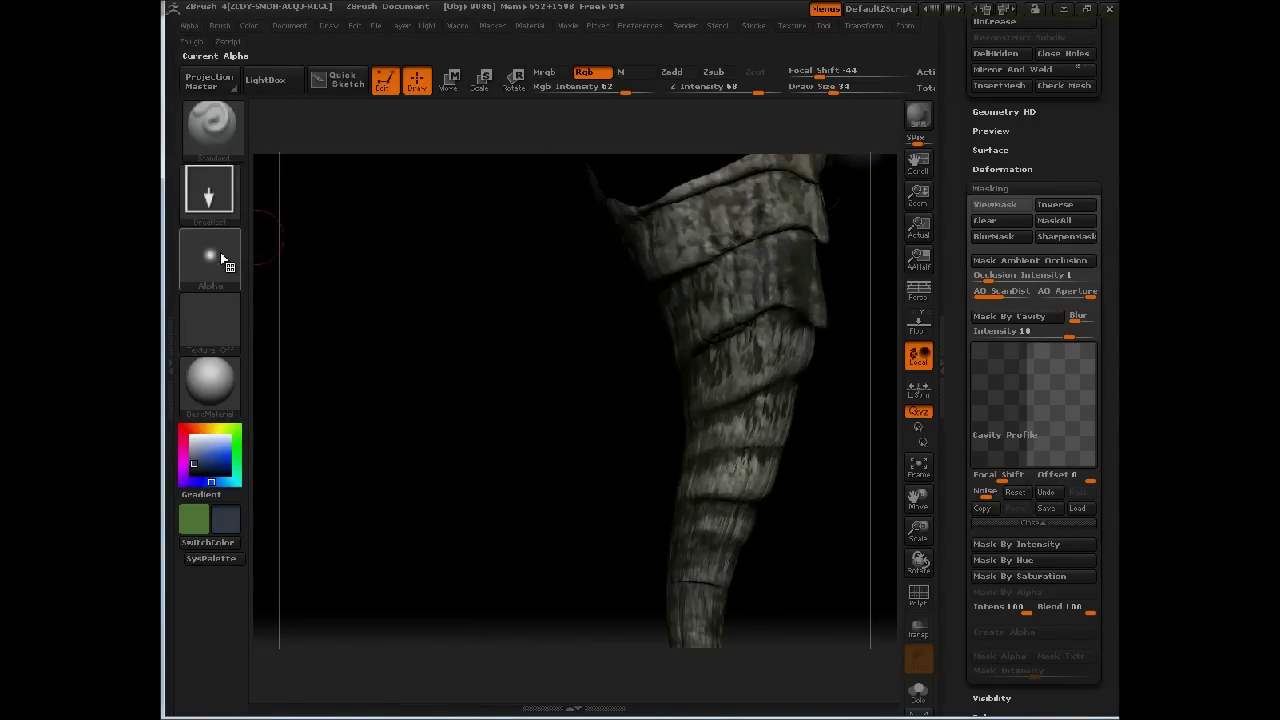
{"action": "left_click", "coordinate": [210, 258]}
{"action": "left_click", "coordinate": [366, 380]}
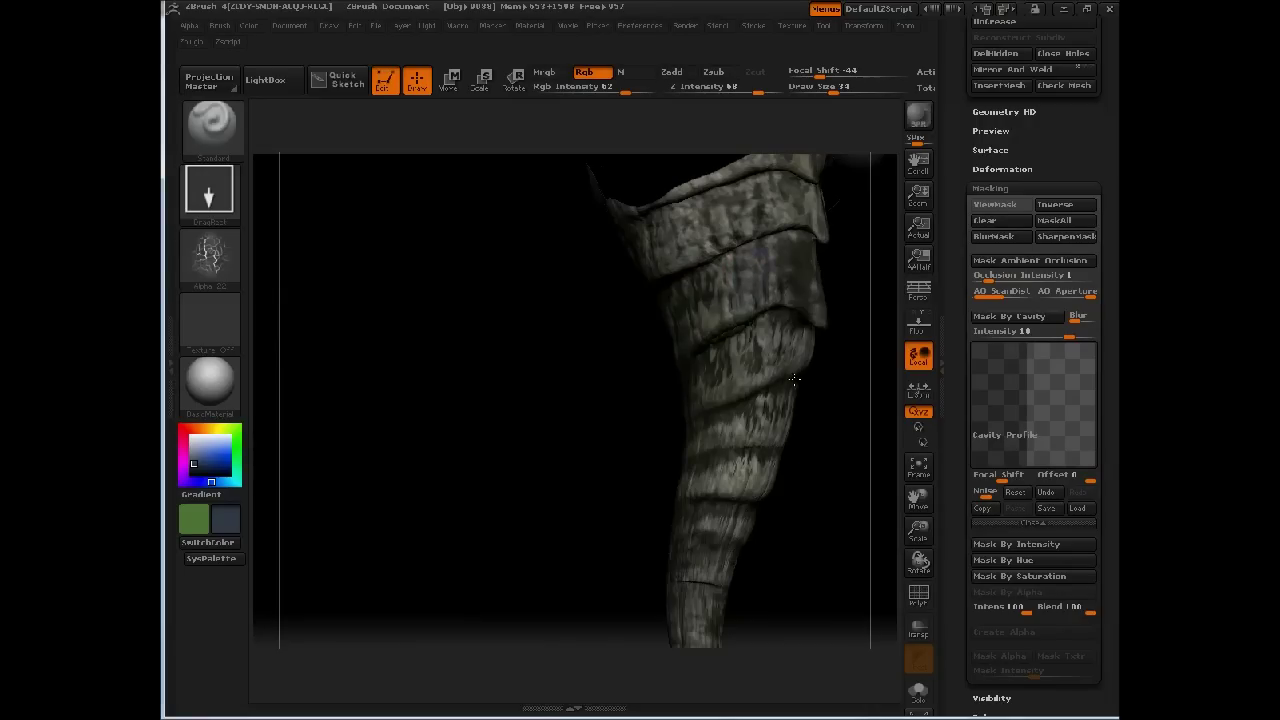
{"action": "left_click_drag", "start_coordinate": [606, 423], "coordinate": [540, 317], "text": "alt"}
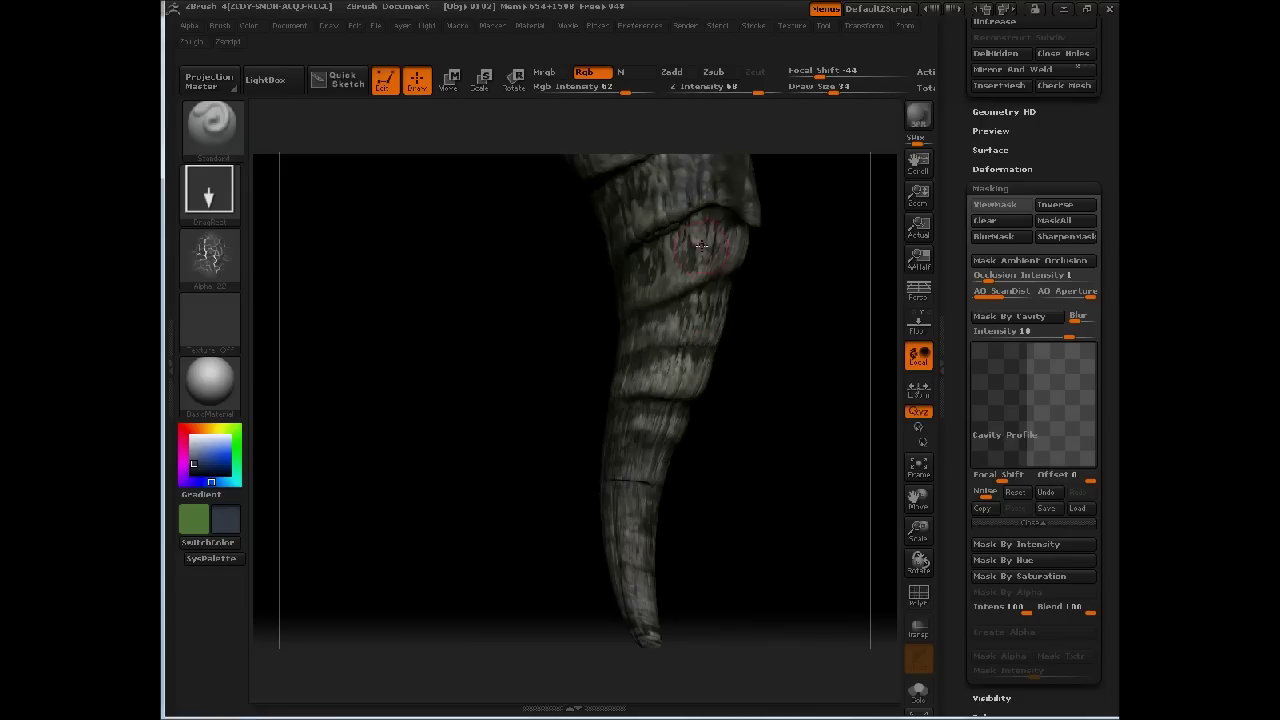
{"action": "left_click_drag", "start_coordinate": [783, 283], "coordinate": [772, 471], "text": "alt"}
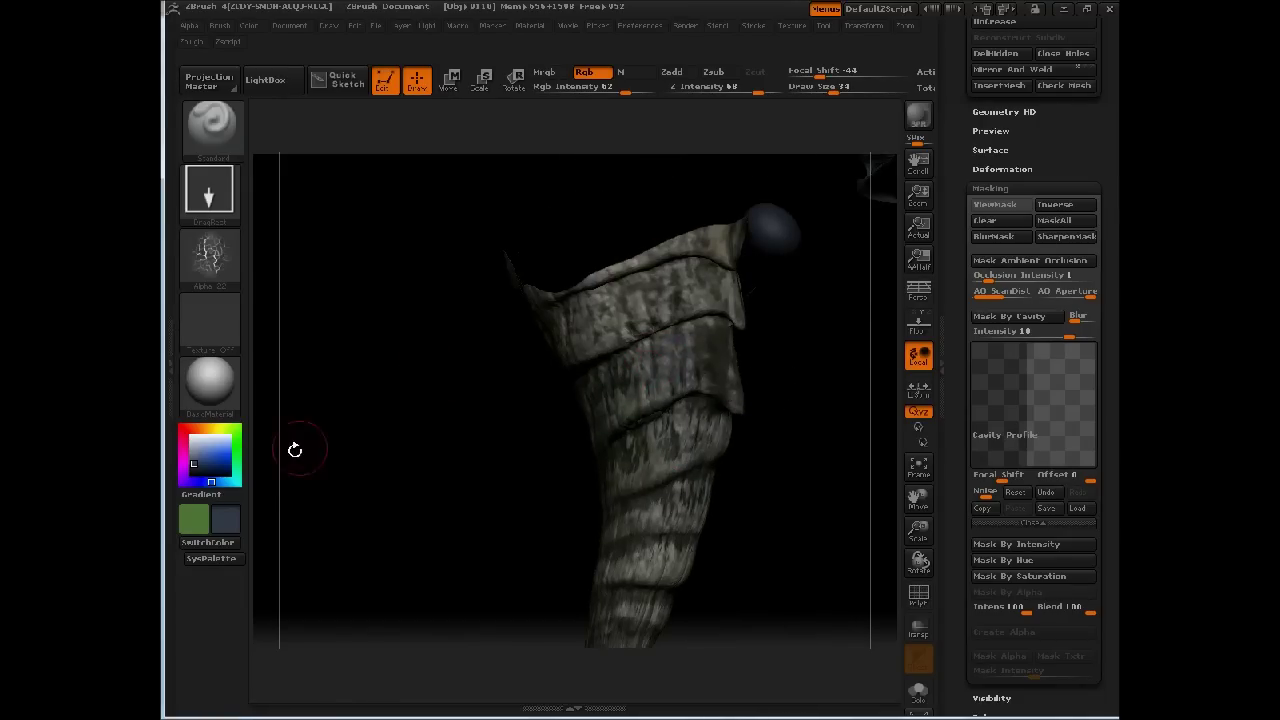
- Swap to the green colour, change it to yellow-green (RGB 191, 197, 95), and stamp it along the horn
{"action": "left_click", "coordinate": [214, 545]}
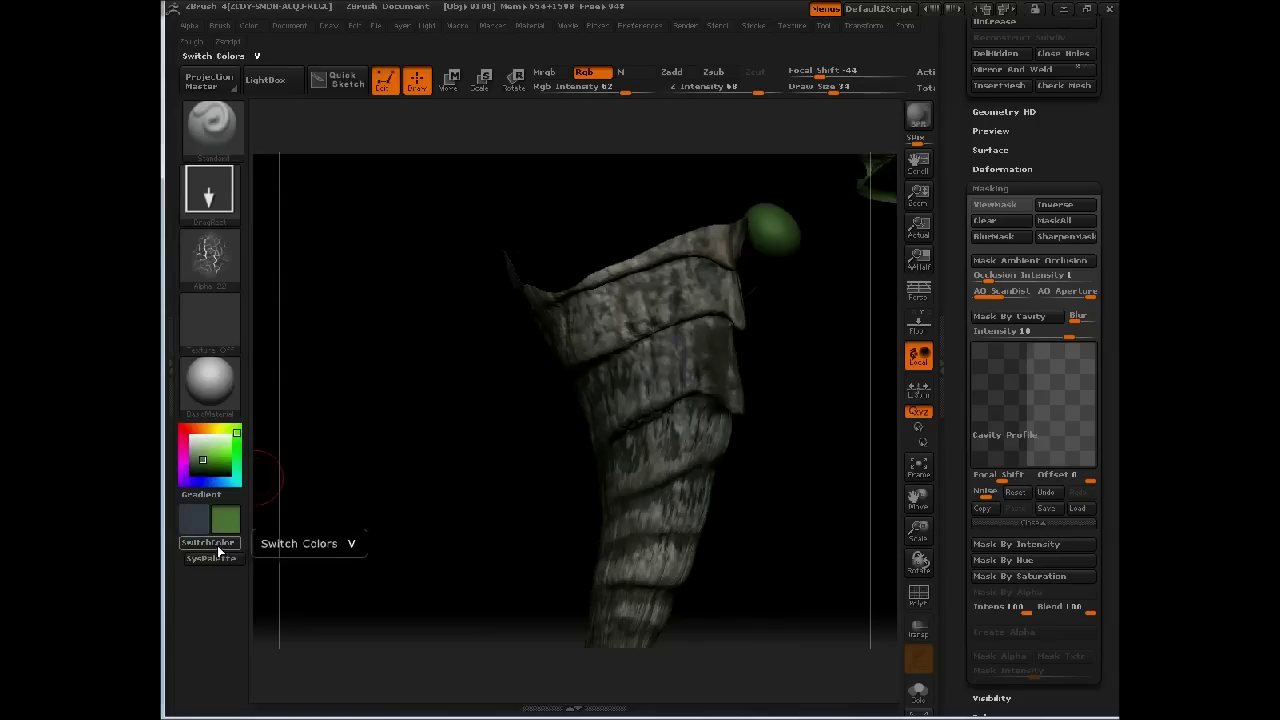
{"action": "left_click", "coordinate": [212, 558]}
{"action": "left_click", "coordinate": [378, 104]}
{"action": "left_click", "coordinate": [513, 95]}
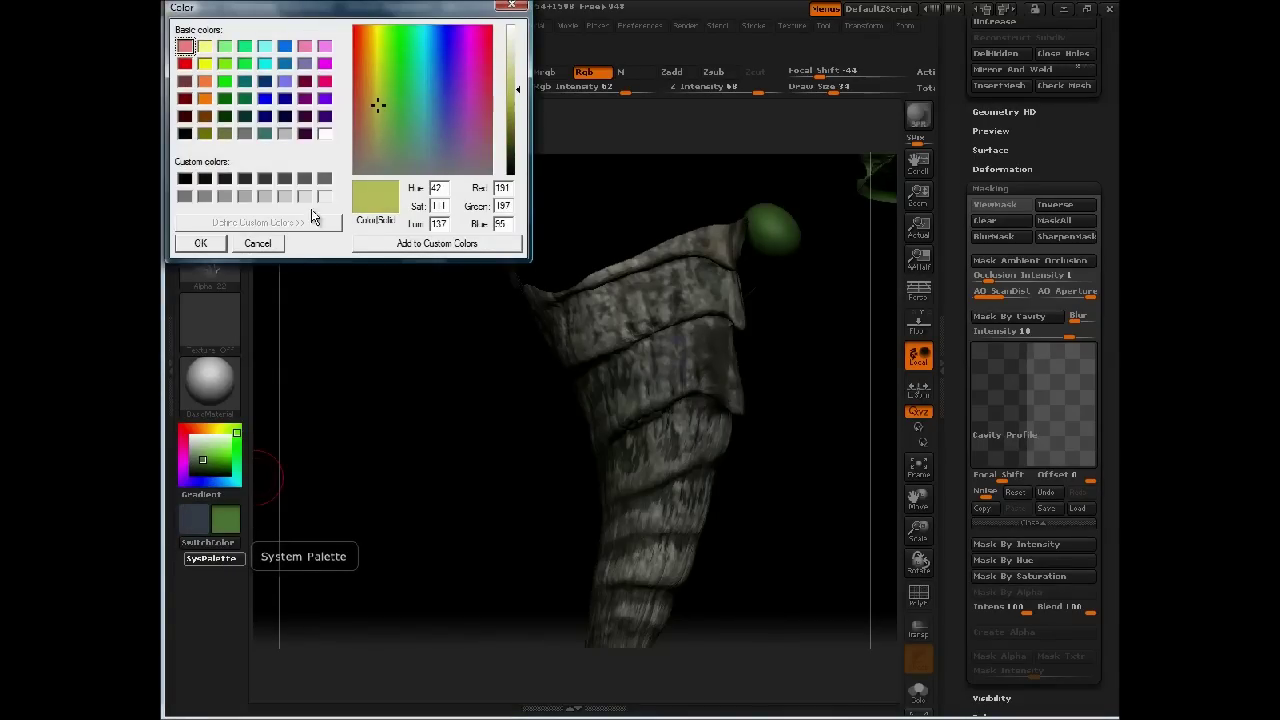
{"action": "left_click", "coordinate": [200, 243]}
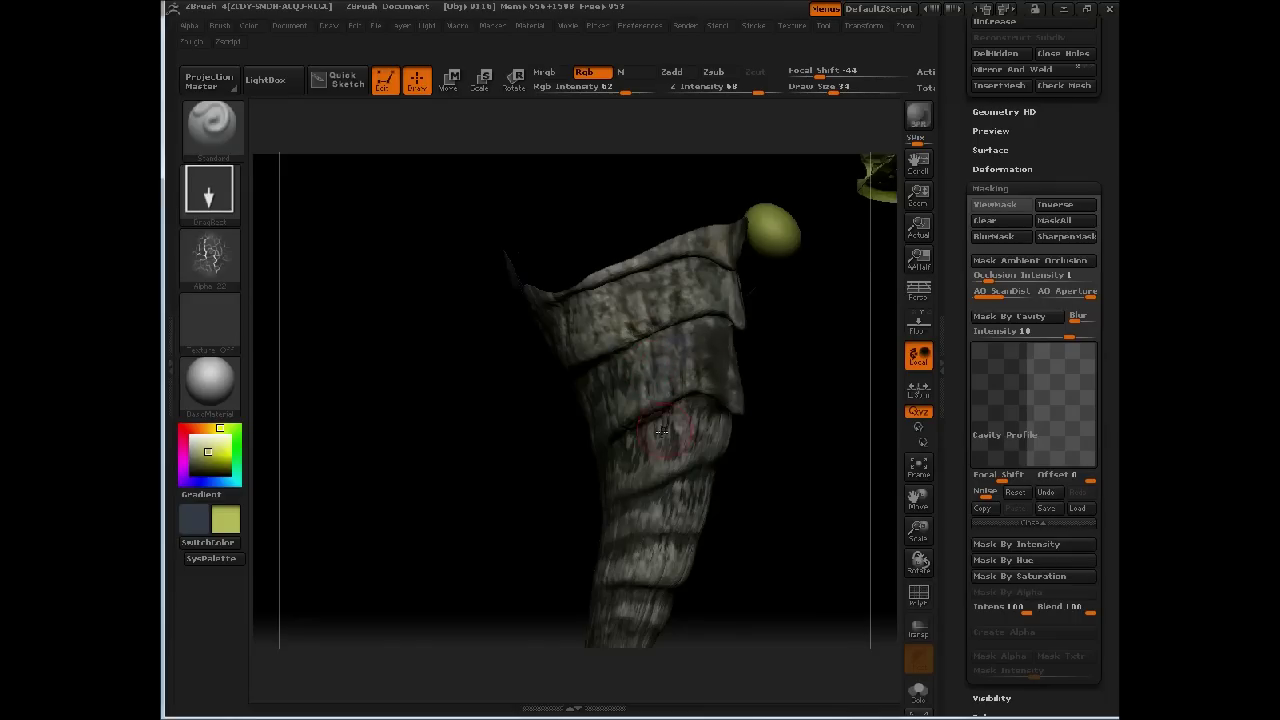
{"action": "left_click_drag", "start_coordinate": [754, 494], "coordinate": [789, 268], "text": "alt"}
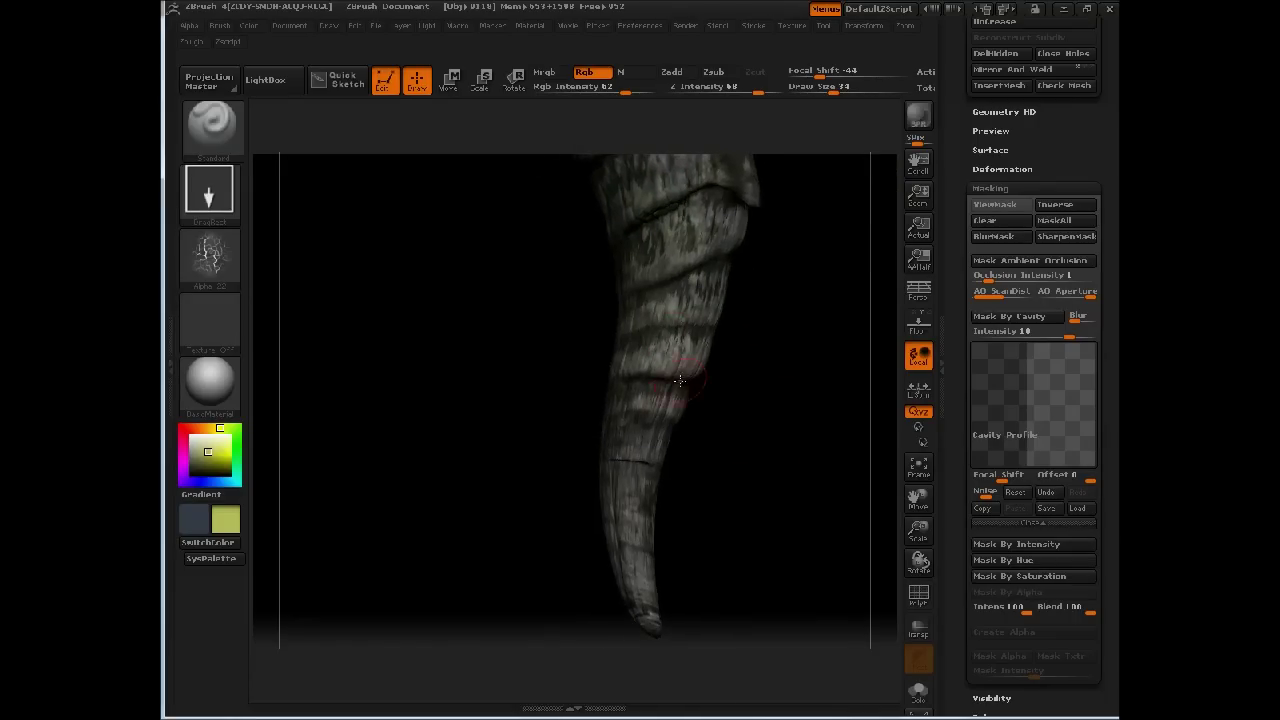
- Smooth the stamped colour patches on the horn with the Smooth brush
{"action": "key", "text": "shift"}
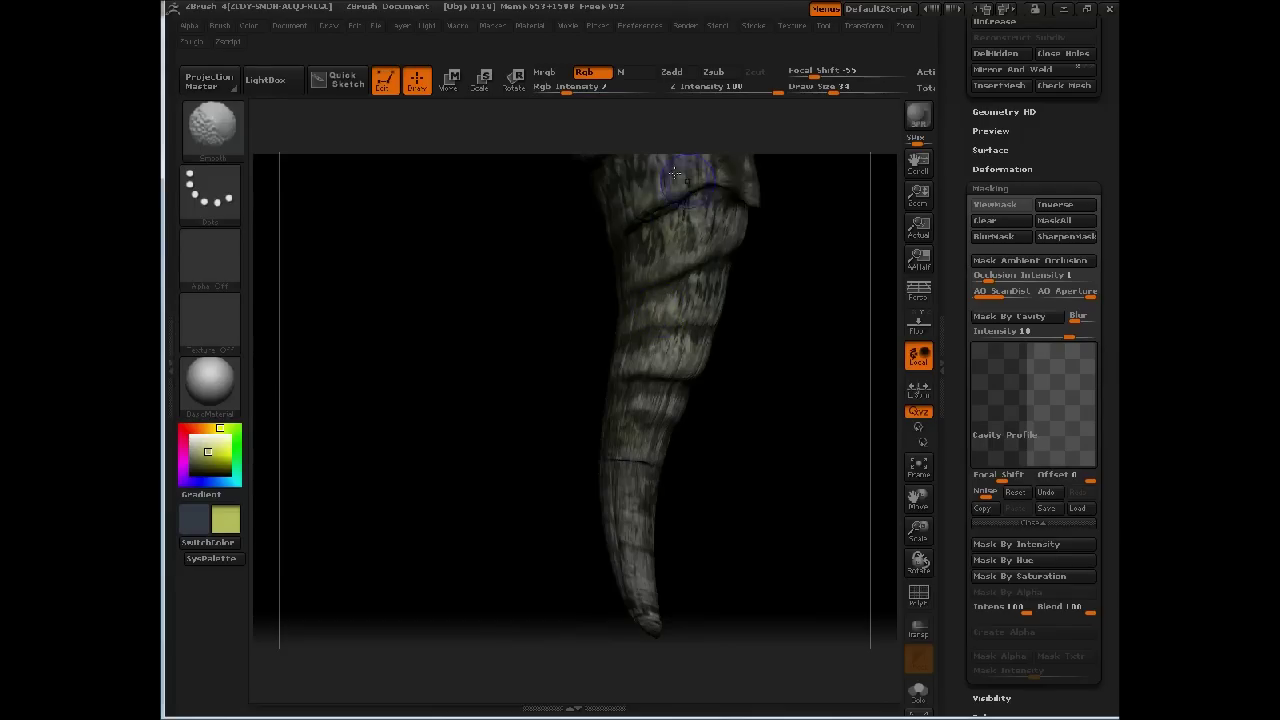
{"action": "left_click_drag", "start_coordinate": [658, 177], "coordinate": [670, 164], "text": "shift"}
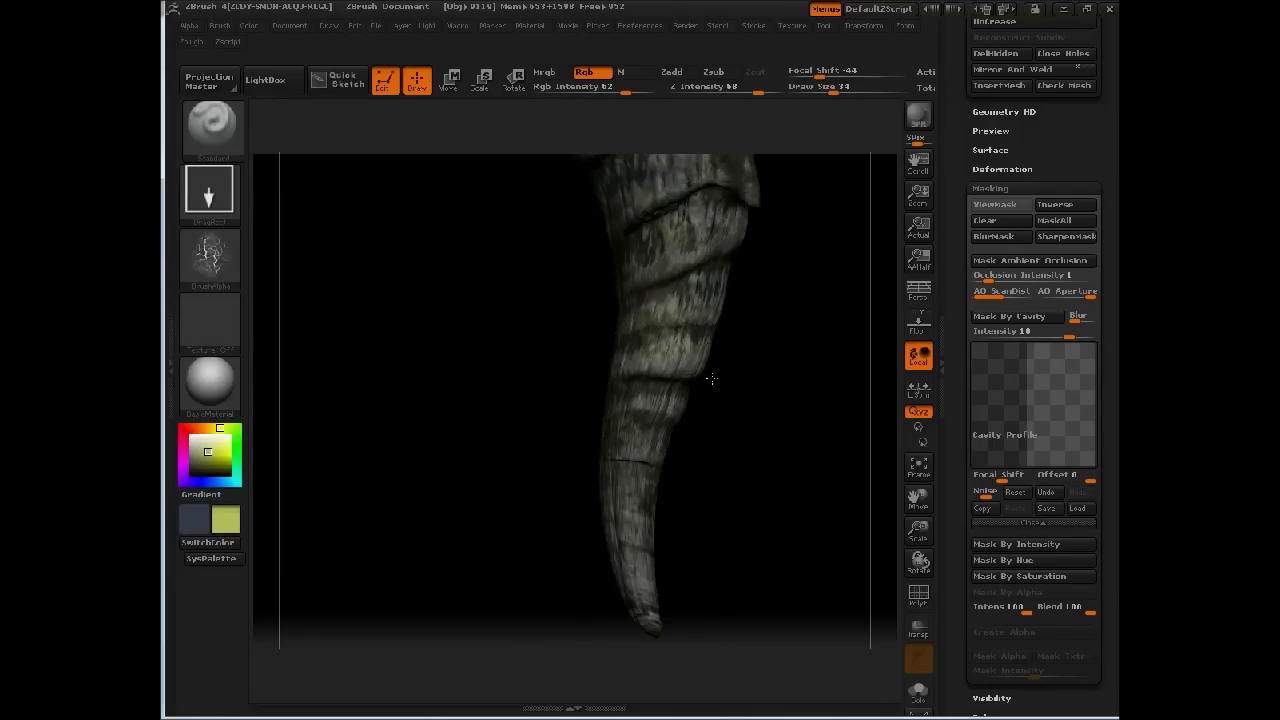
{"action": "key", "text": "shift"}
{"action": "key", "text": "shift"}
- Swap back to slate blue, raise the Rgb intensity to 76, and stamp the veined pattern from the horn's base along its length
{"action": "key", "text": "f"}
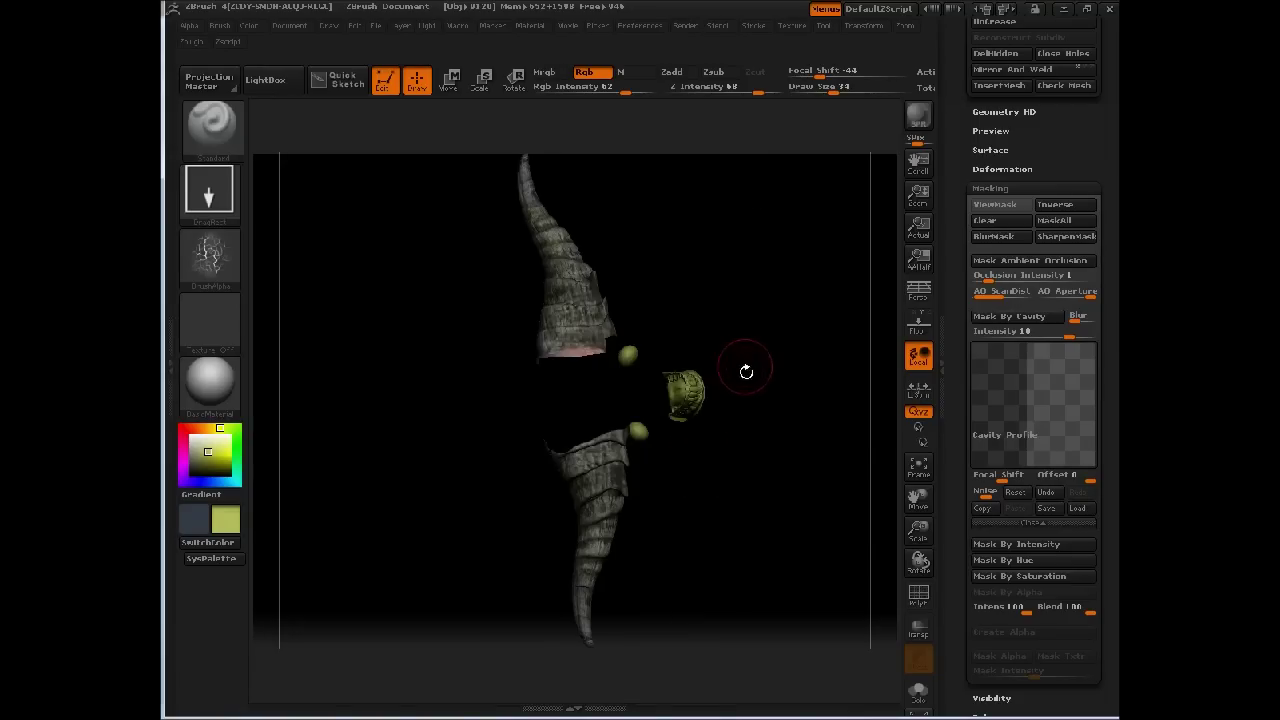
{"action": "mouse_move", "coordinate": [728, 442]}
{"action": "left_mouse_down"}
{"action": "mouse_move", "coordinate": [756, 380]}
{"action": "mouse_move", "coordinate": [769, 286]}
{"action": "mouse_move", "coordinate": [714, 357]}
{"action": "mouse_move", "coordinate": [690, 299]}
{"action": "left_mouse_up"}
{"action": "left_click_drag", "start_coordinate": [683, 358], "coordinate": [765, 391], "text": "alt"}
{"action": "left_click_drag", "start_coordinate": [772, 261], "coordinate": [688, 265], "text": "alt"}
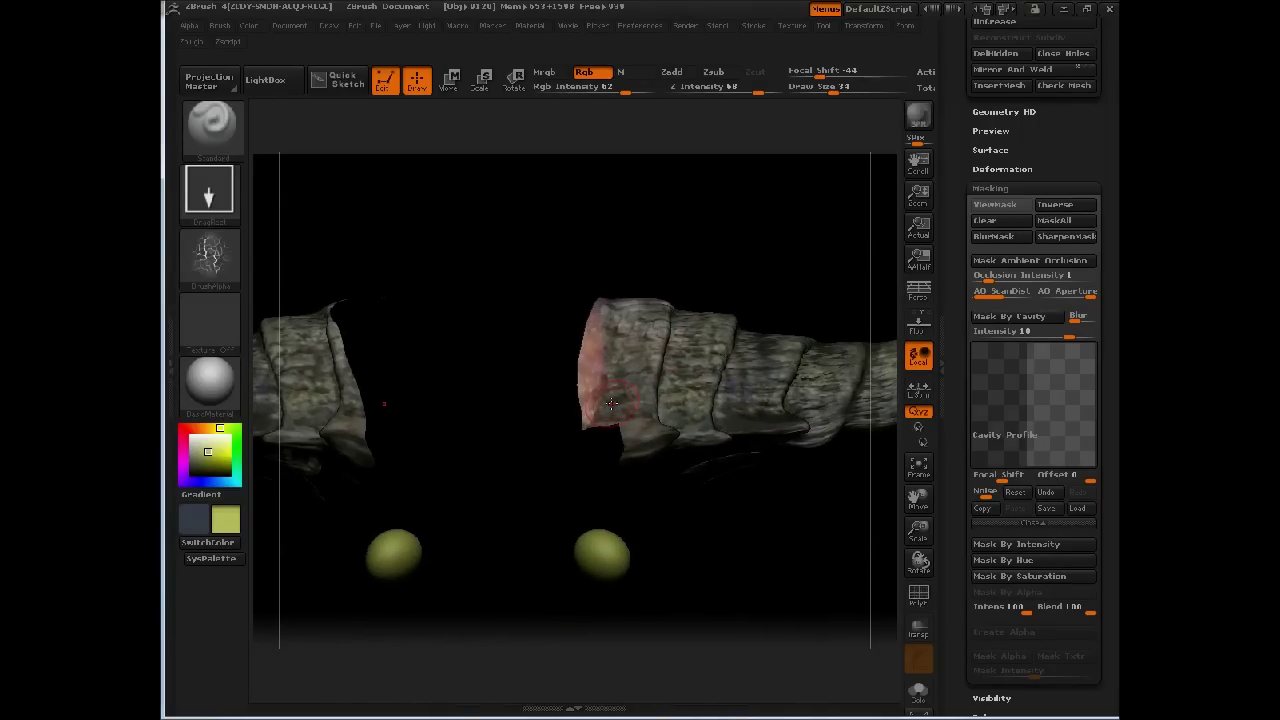
{"action": "key", "text": "v"}
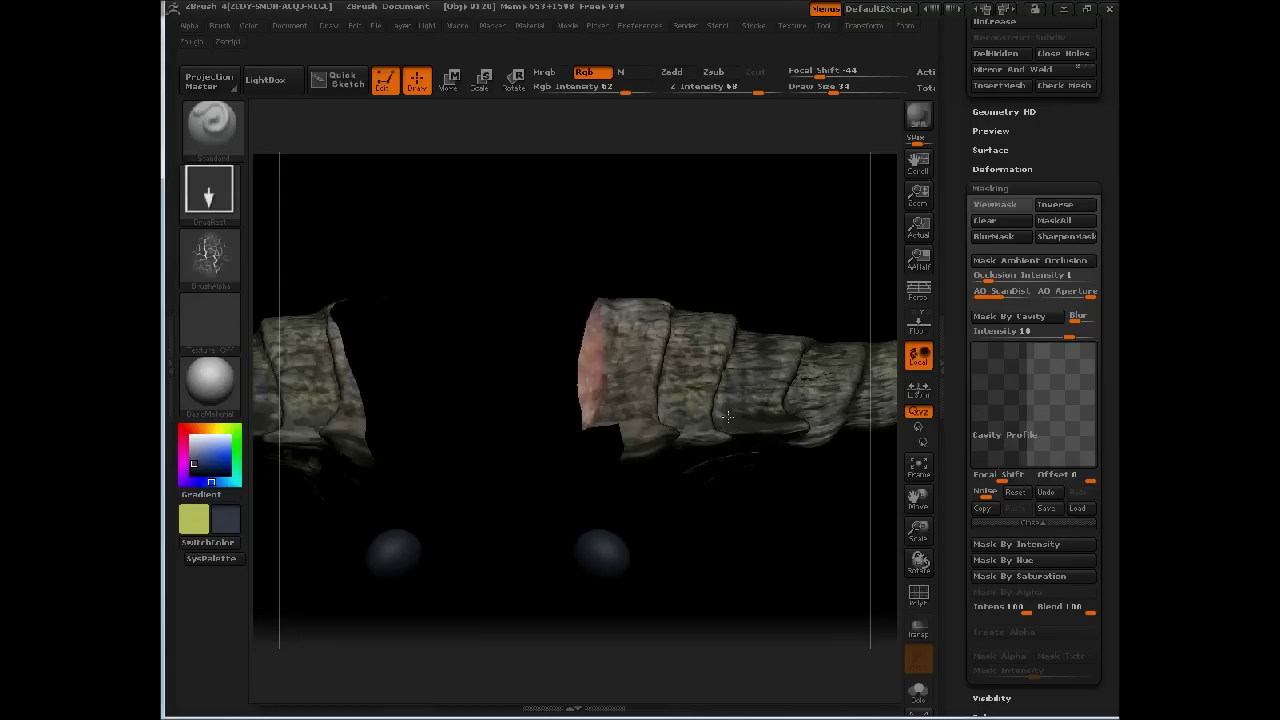
{"action": "key", "text": "space"}
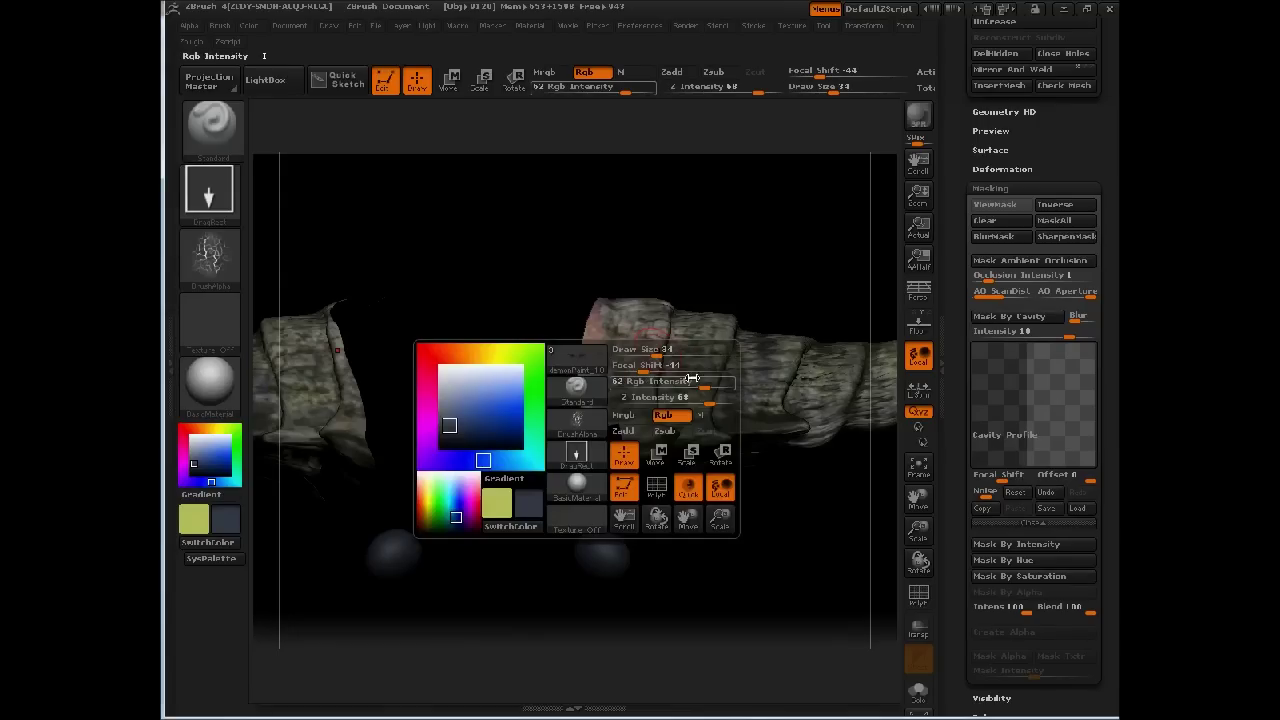
{"action": "left_click", "coordinate": [718, 384]}
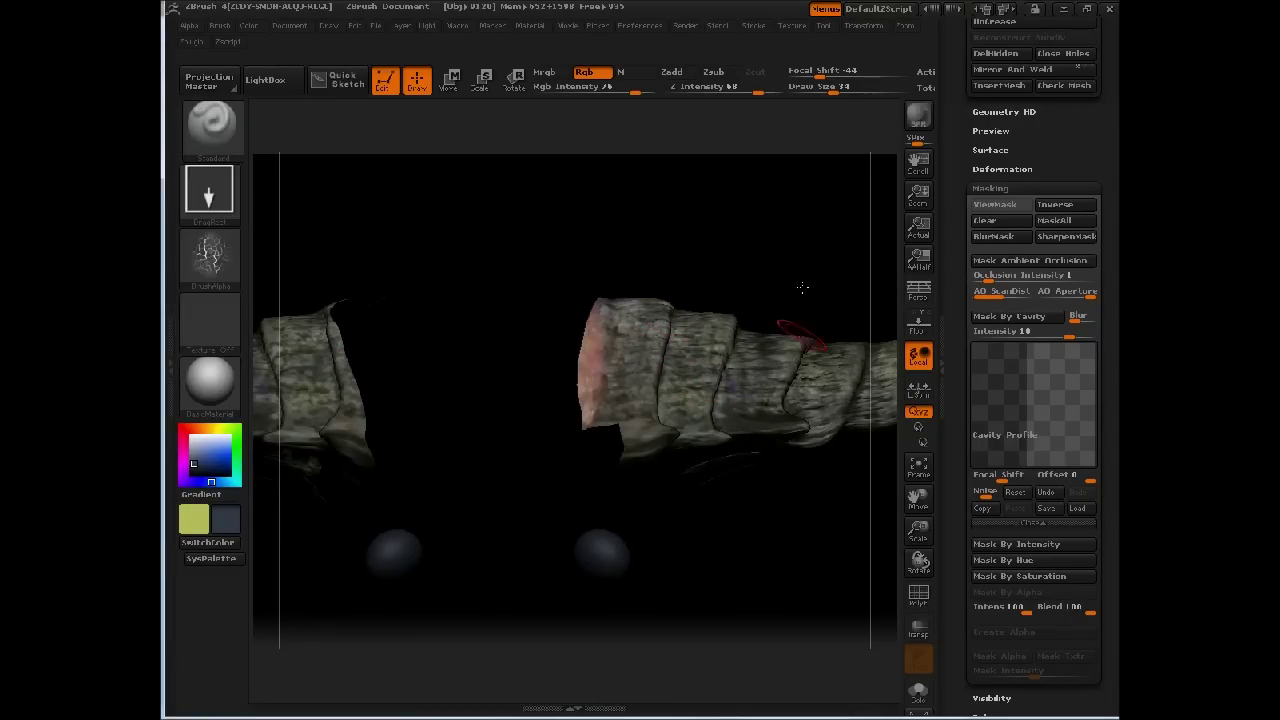
{"action": "left_click_drag", "start_coordinate": [777, 289], "coordinate": [657, 281], "text": "alt"}
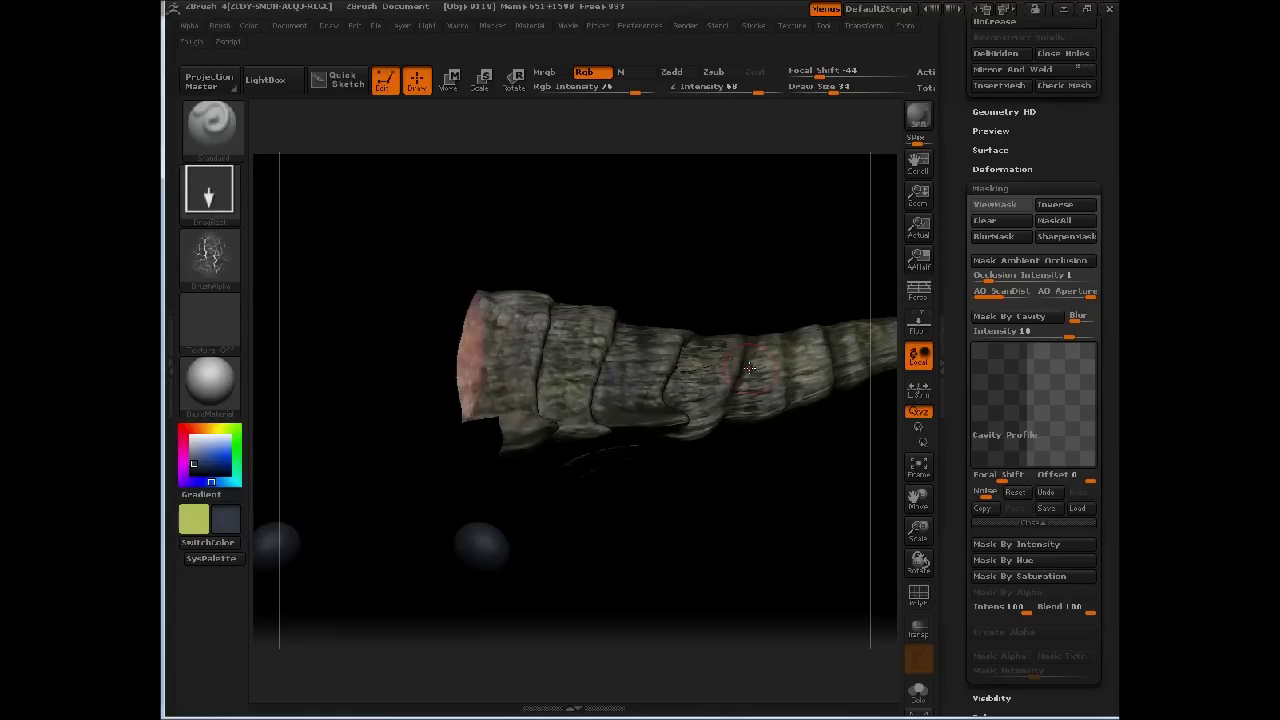
{"action": "left_click_drag", "start_coordinate": [803, 266], "coordinate": [677, 289], "text": "alt"}
- Darken the slate-blue paint colour to a near-black navy
{"action": "left_click", "coordinate": [213, 557]}
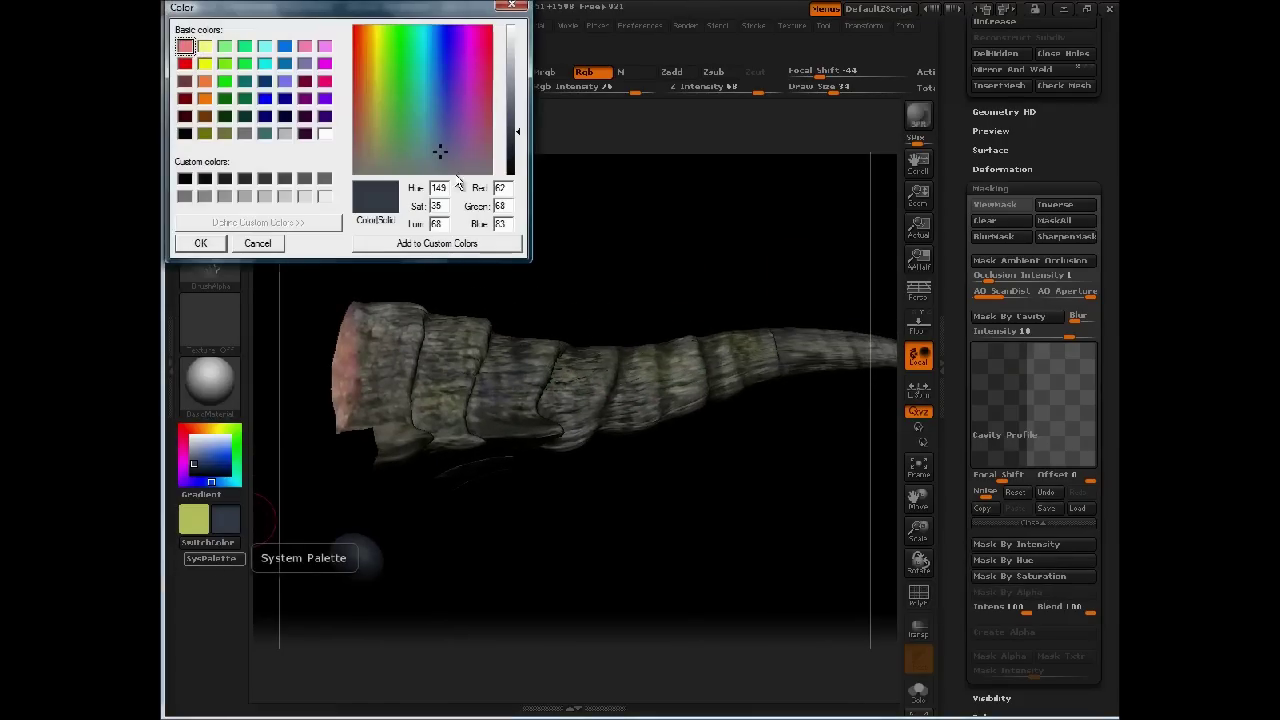
{"action": "left_click", "coordinate": [200, 243]}
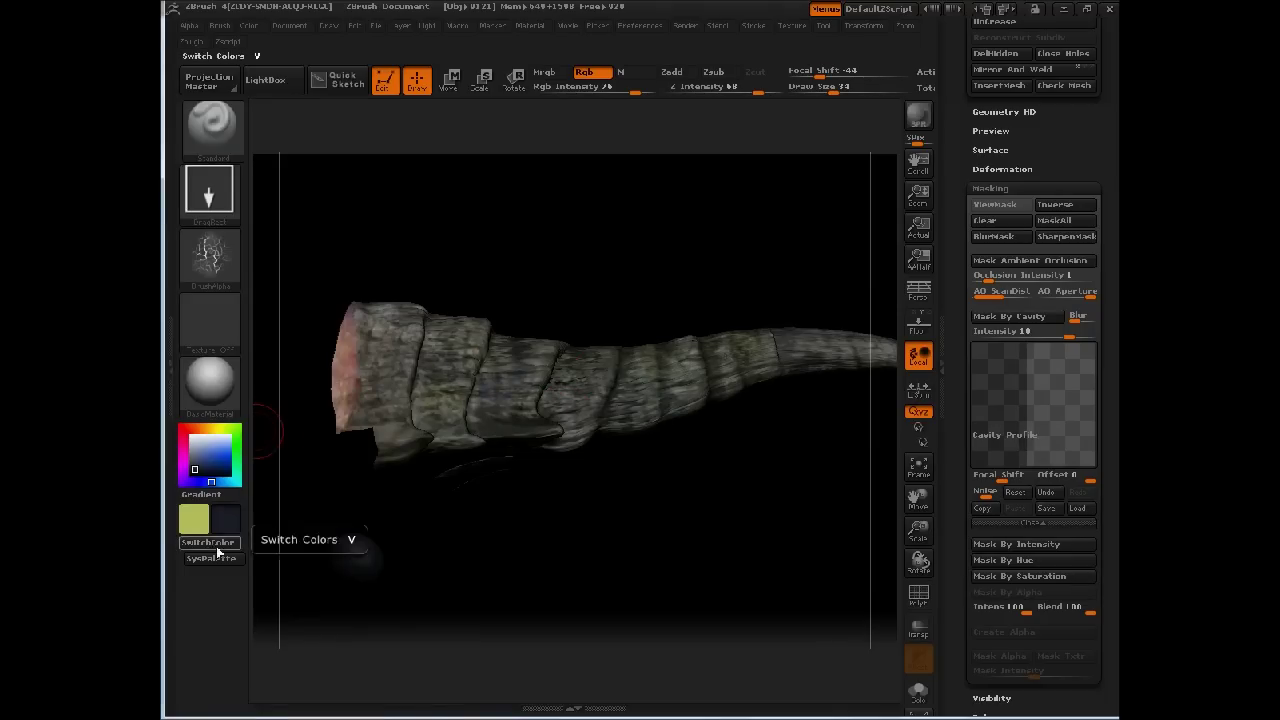
- Swap to the yellow-green paint colour and compare the horn with the reference photo in Spotlight, closing the photo when done
{"action": "key", "text": "v"}
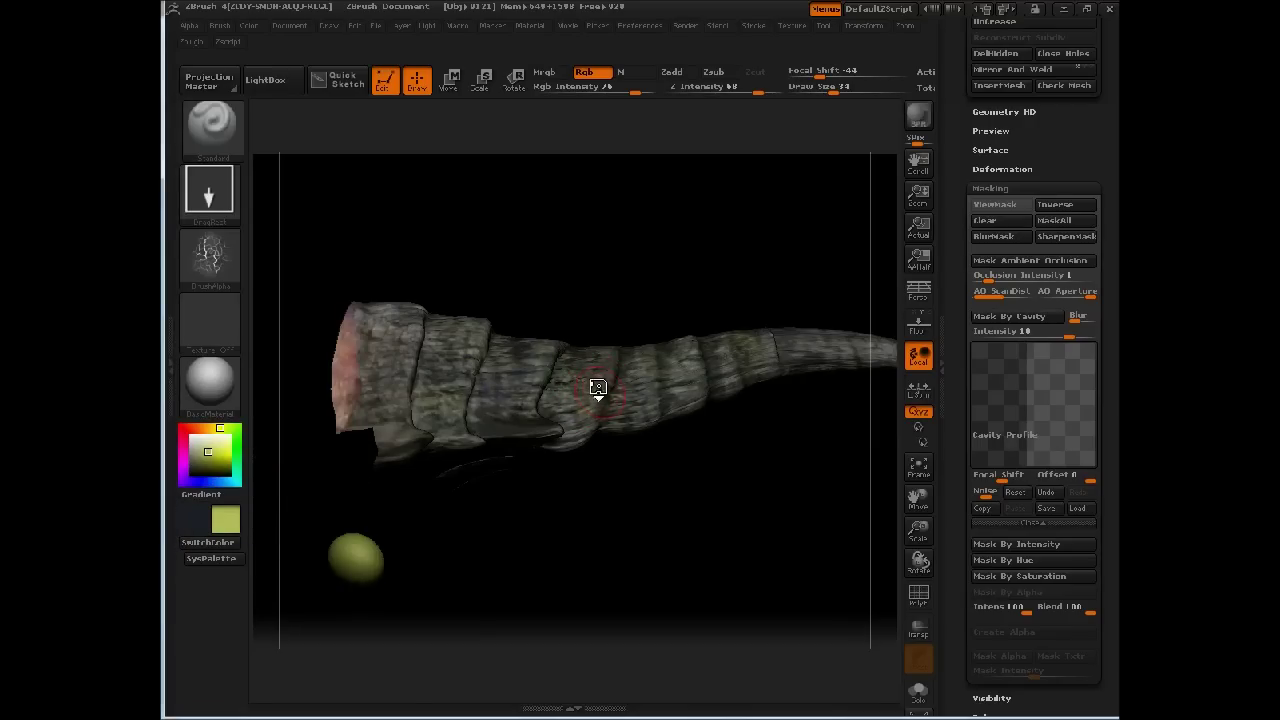
{"action": "key", "text": "shift+z"}
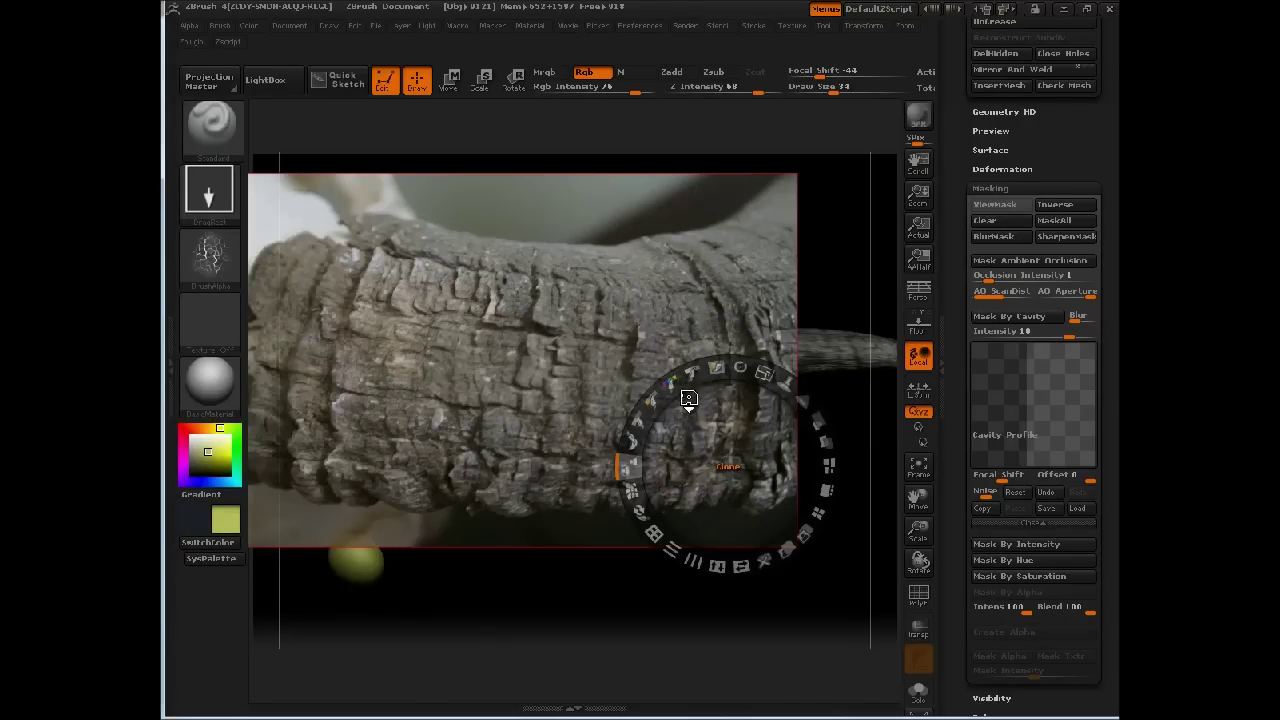
{"action": "key", "text": "z"}
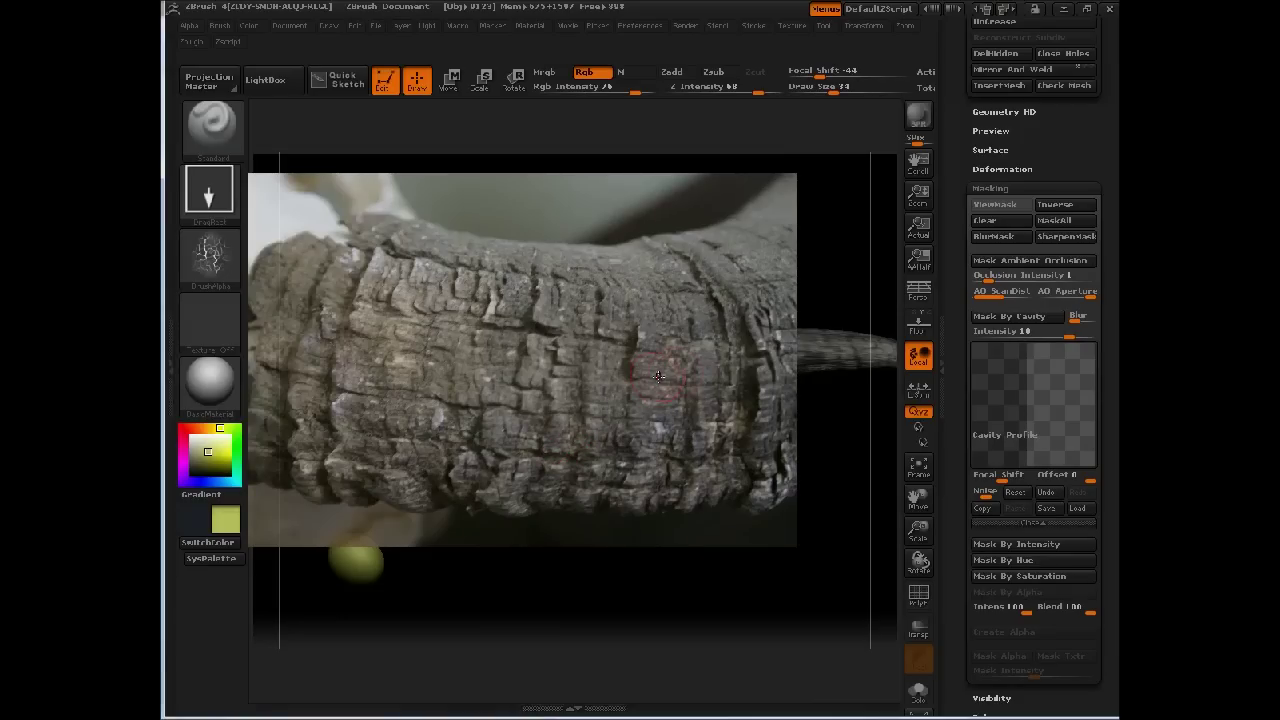
{"action": "left_click", "coordinate": [717, 25]}
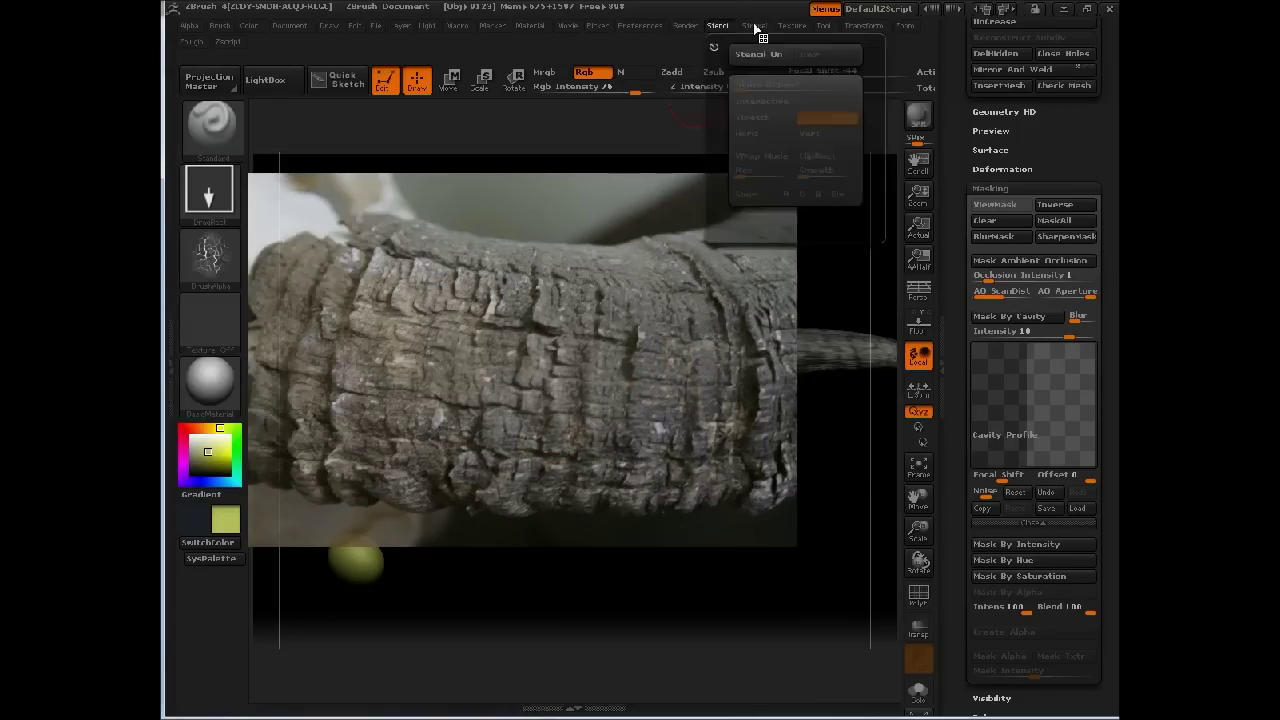
{"action": "left_click", "coordinate": [791, 25]}
{"action": "left_click", "coordinate": [880, 270]}
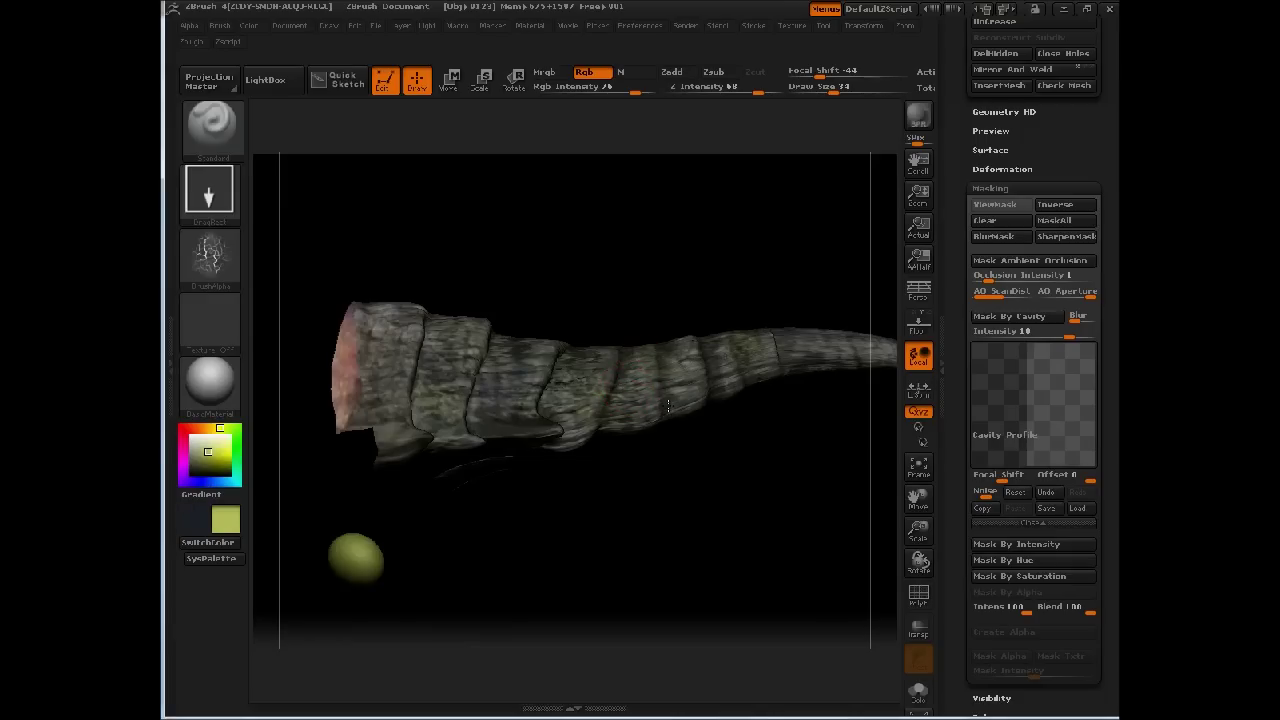
- Smooth the stamped colour patches in the middle of the horn and swap back to the near-black navy colour
{"action": "key", "text": "shift"}
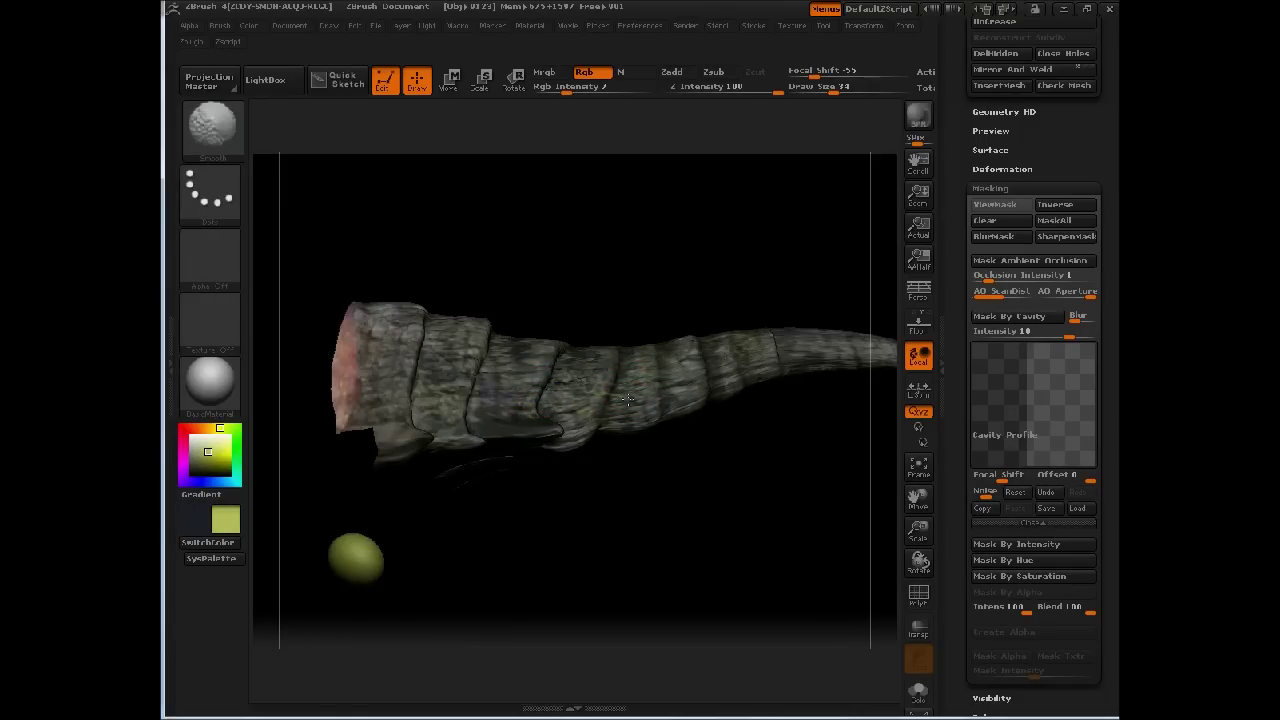
{"action": "key", "text": "shift"}
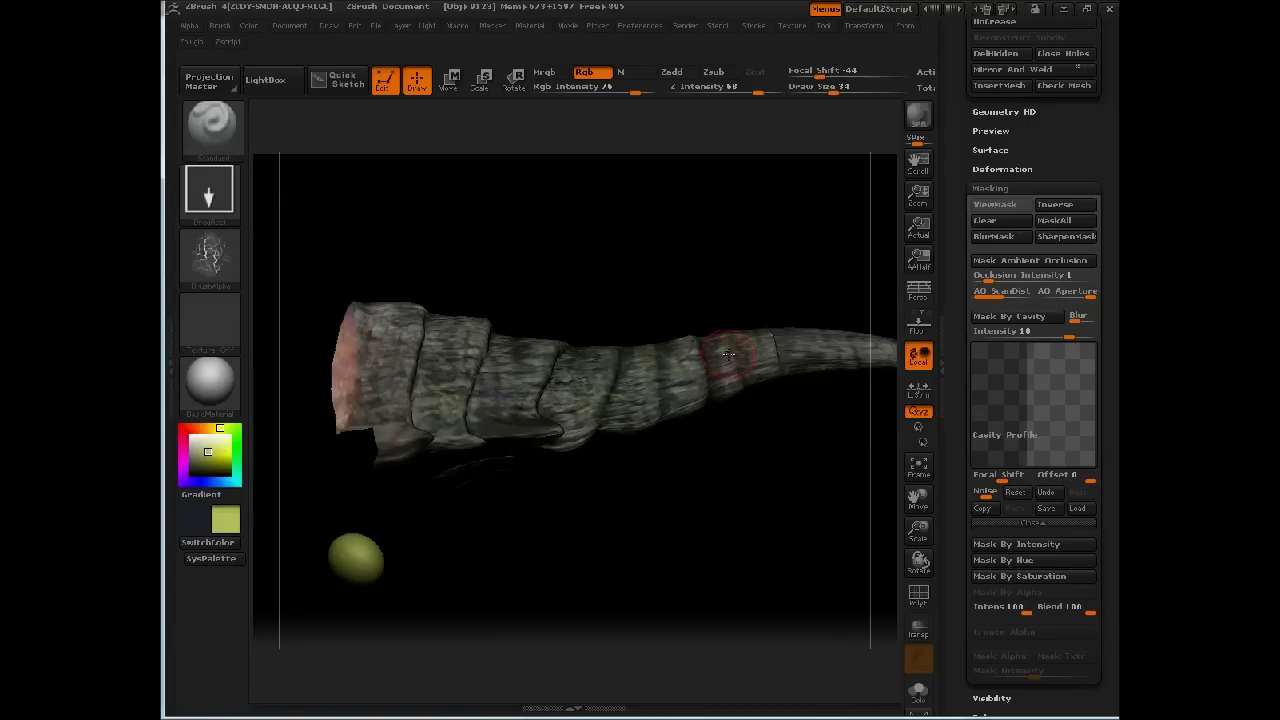
{"action": "key", "text": "v"}
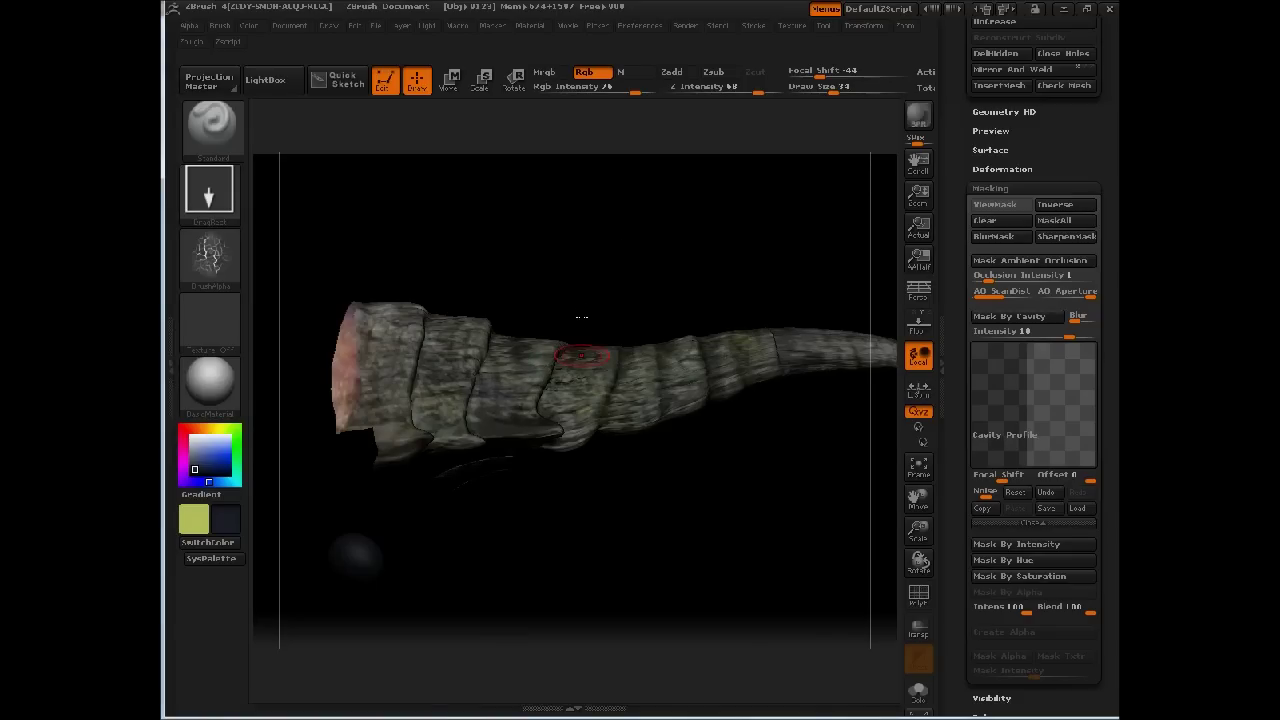
{"action": "key", "text": "g"}
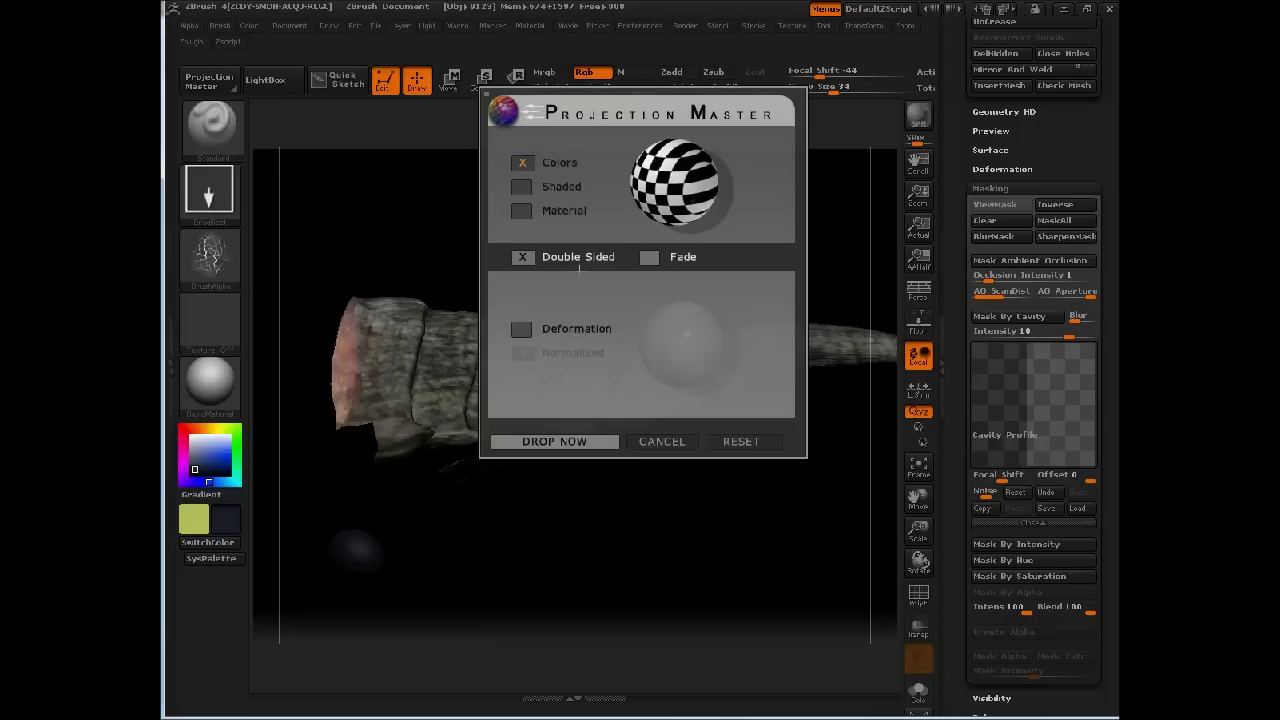
{"action": "left_click", "coordinate": [660, 438]}
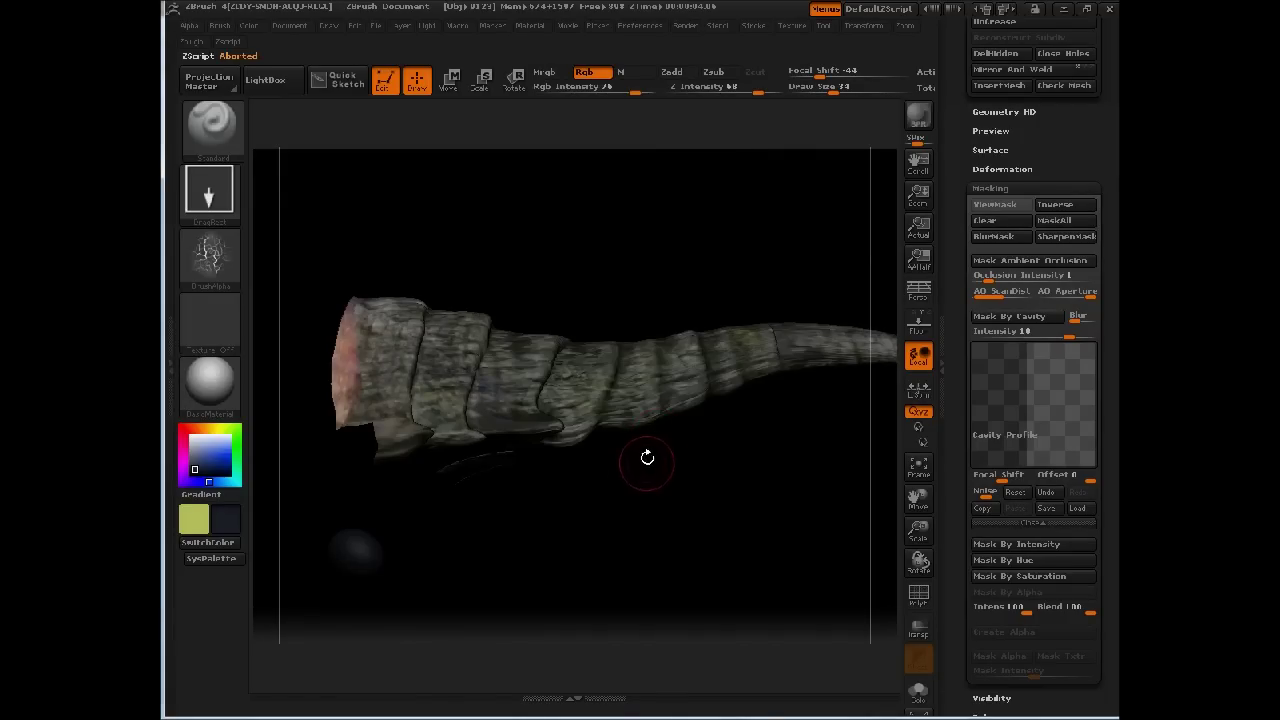
- Sample a grey-olive tone from the horn near its base and darken it to RGB 51, 49, 40
{"action": "key", "text": "f"}
{"action": "left_click_drag", "start_coordinate": [646, 441], "coordinate": [746, 440]}
{"action": "mouse_move", "coordinate": [711, 237]}
{"action": "left_mouse_down"}
{"action": "mouse_move", "coordinate": [749, 243]}
{"action": "mouse_move", "coordinate": [663, 240]}
{"action": "mouse_move", "coordinate": [789, 211]}
{"action": "mouse_move", "coordinate": [762, 331]}
{"action": "mouse_move", "coordinate": [749, 280]}
{"action": "left_mouse_up"}
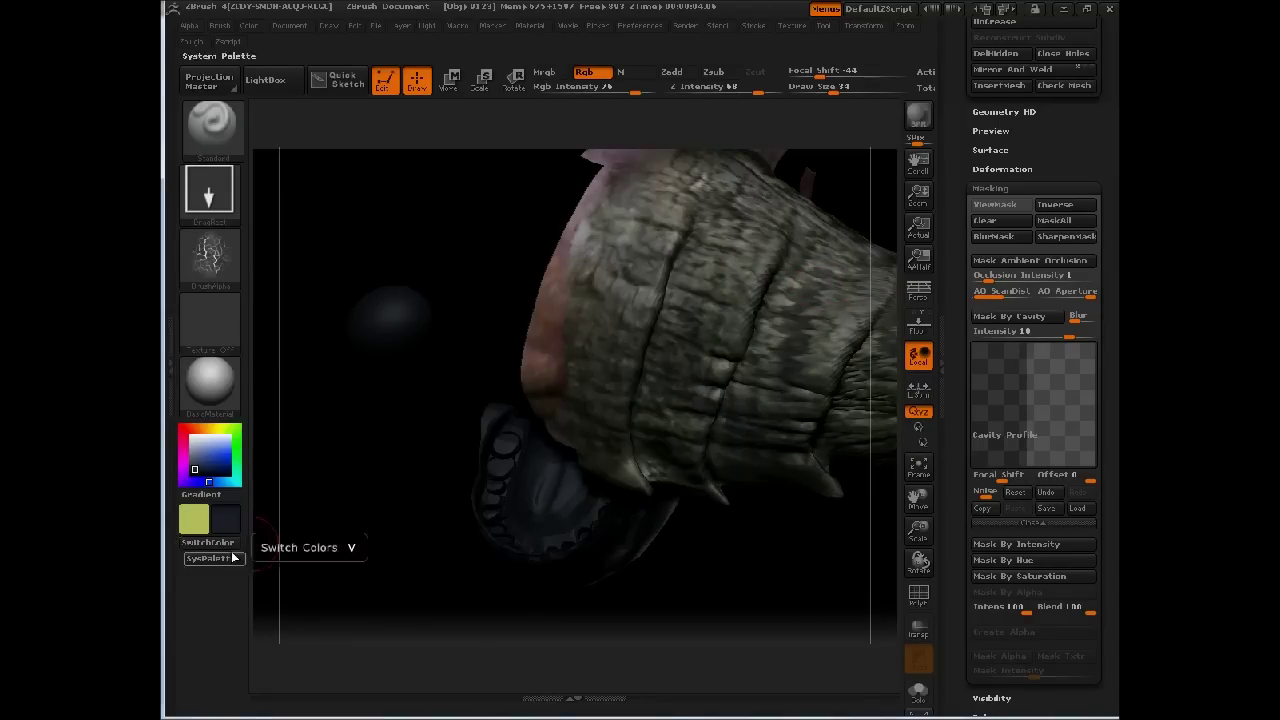
{"action": "left_click_drag", "start_coordinate": [221, 519], "coordinate": [700, 325]}
{"action": "left_click", "coordinate": [193, 559]}
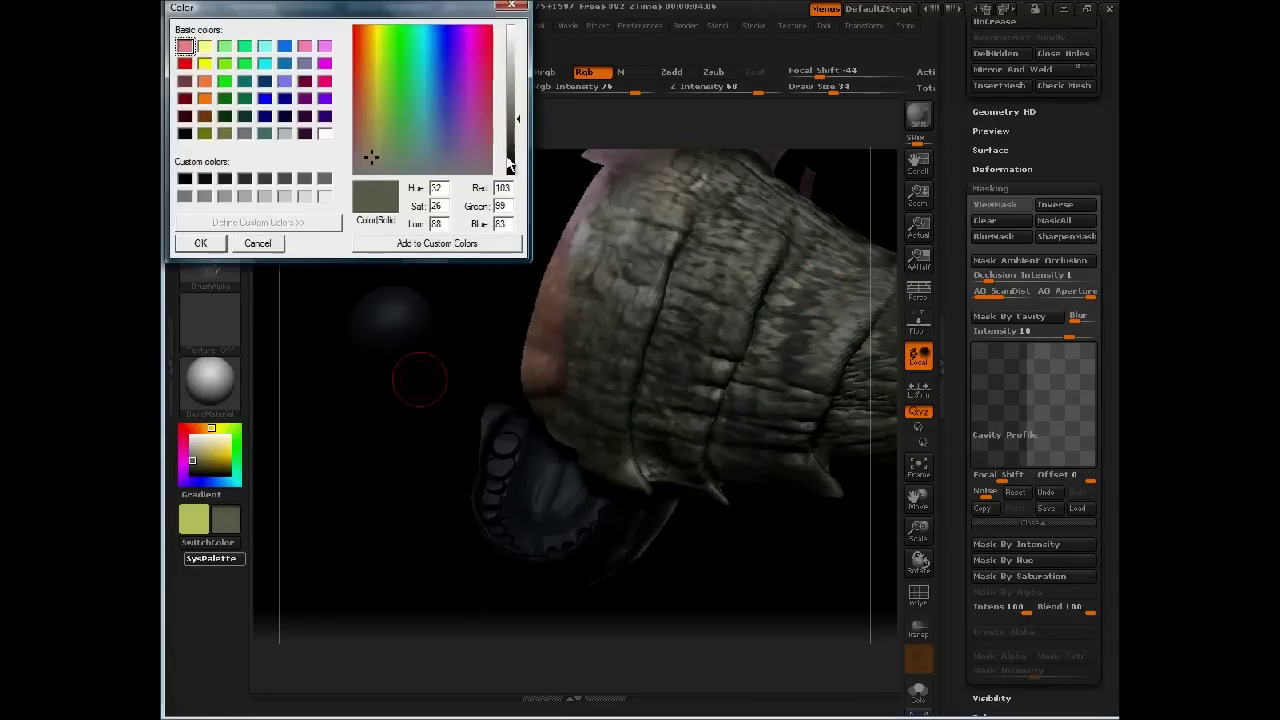
{"action": "left_click_drag", "start_coordinate": [521, 148], "coordinate": [518, 158]}
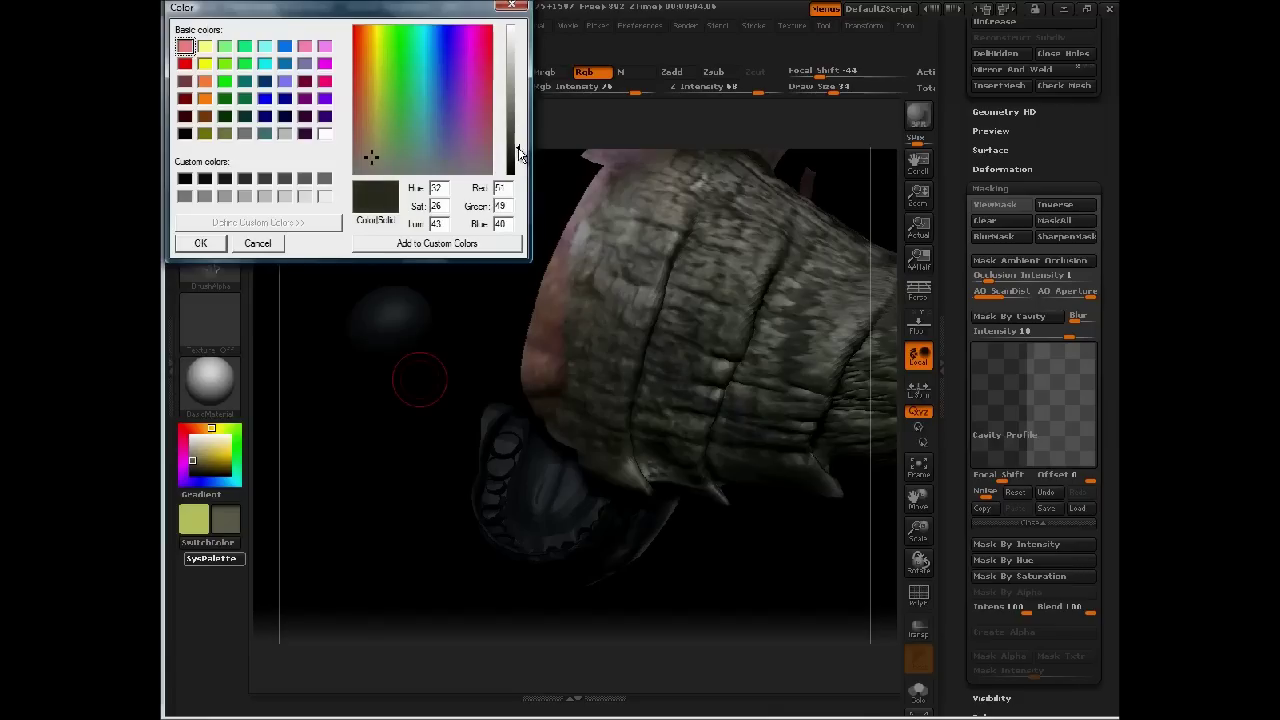
{"action": "left_click", "coordinate": [200, 243]}
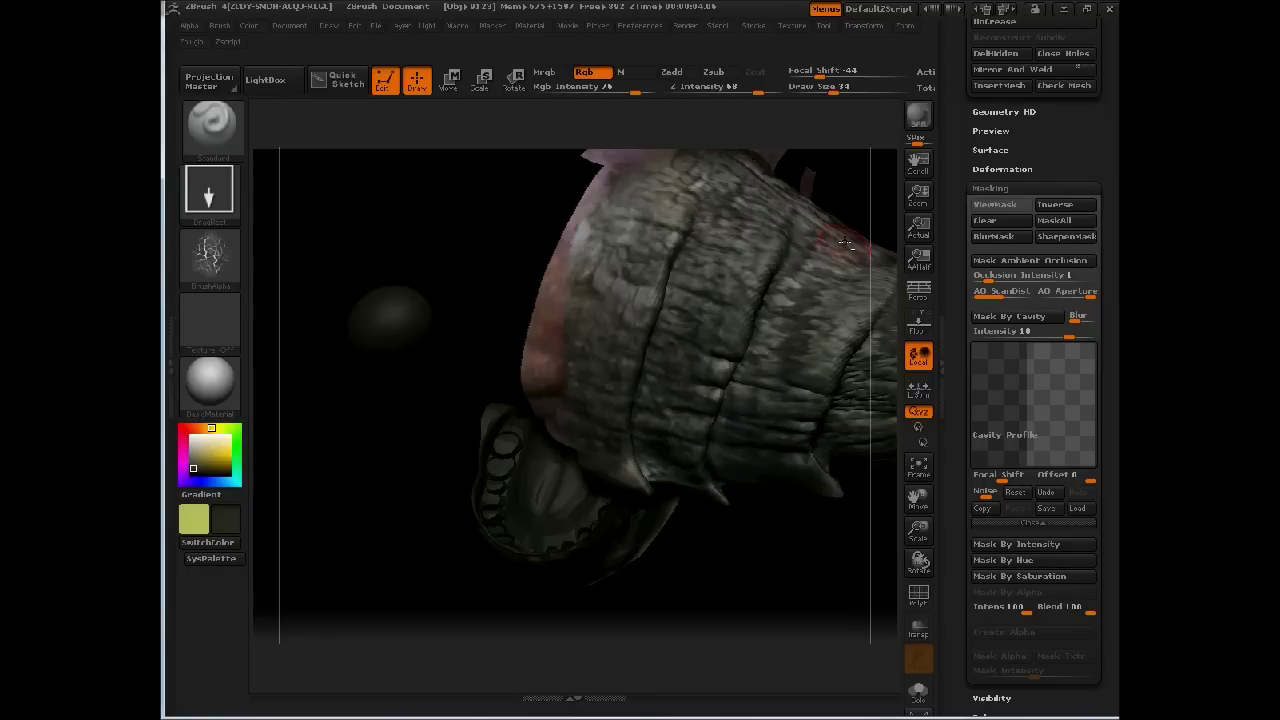
- Swap to the yellow-green colour and stamp the veined pattern over the middle of the horn
{"action": "left_click_drag", "start_coordinate": [857, 186], "coordinate": [568, 355]}
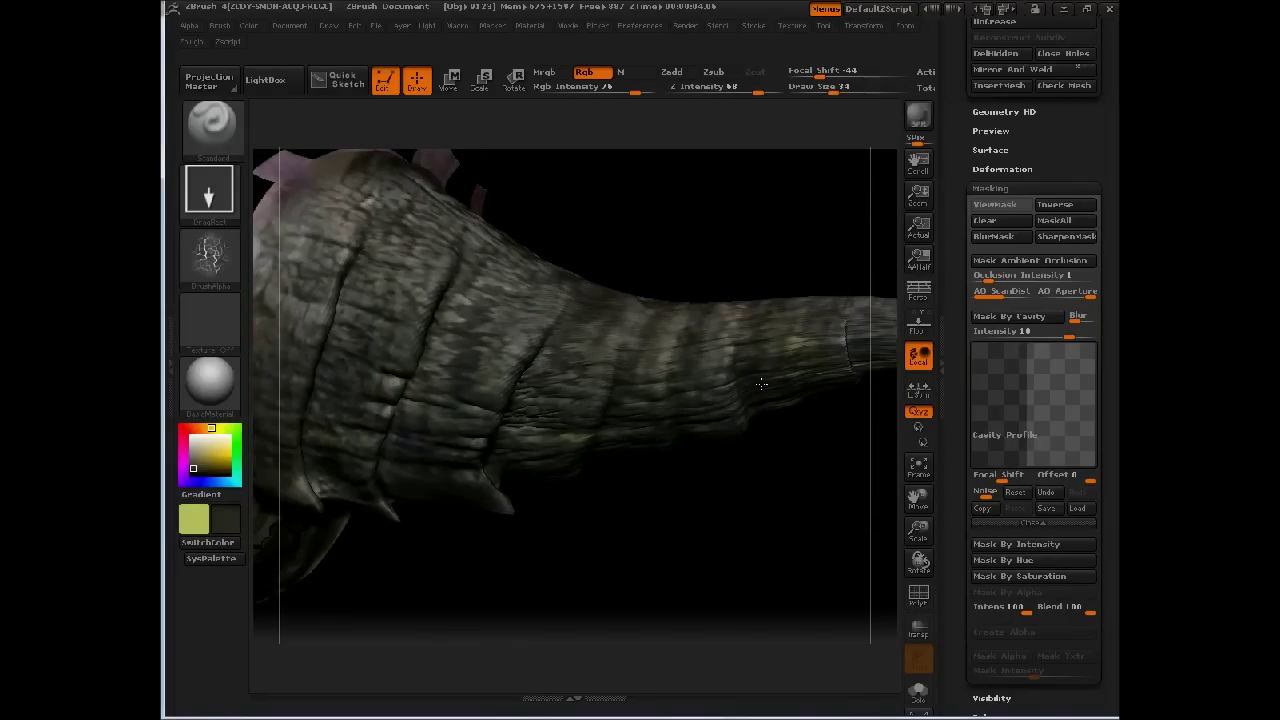
{"action": "key", "text": "v"}
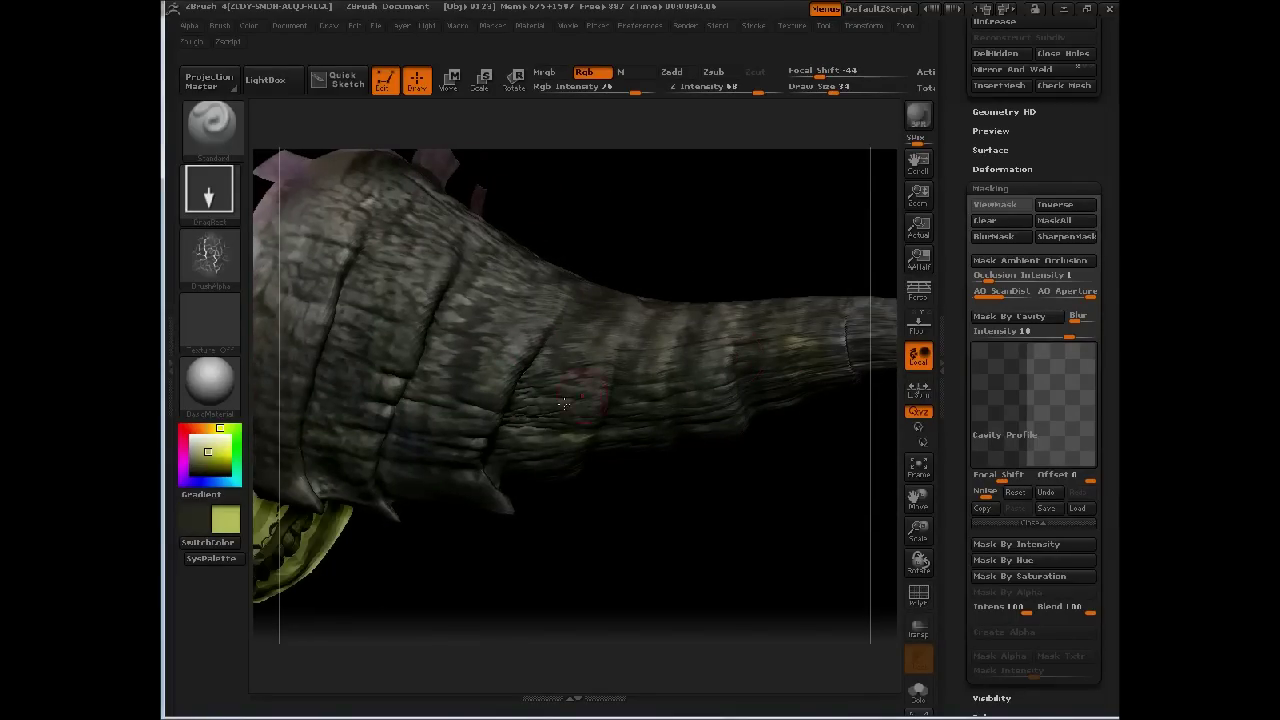
{"action": "mouse_move", "coordinate": [666, 346]}
{"action": "left_mouse_down"}
{"action": "mouse_move", "coordinate": [655, 388]}
{"action": "mouse_move", "coordinate": [695, 362]}
{"action": "mouse_move", "coordinate": [765, 397]}
{"action": "left_mouse_up"}
- Switch the stamp to the speckled spray alpha and set the Rgb intensity to 40
{"action": "left_click", "coordinate": [209, 257]}
{"action": "left_click", "coordinate": [807, 332]}
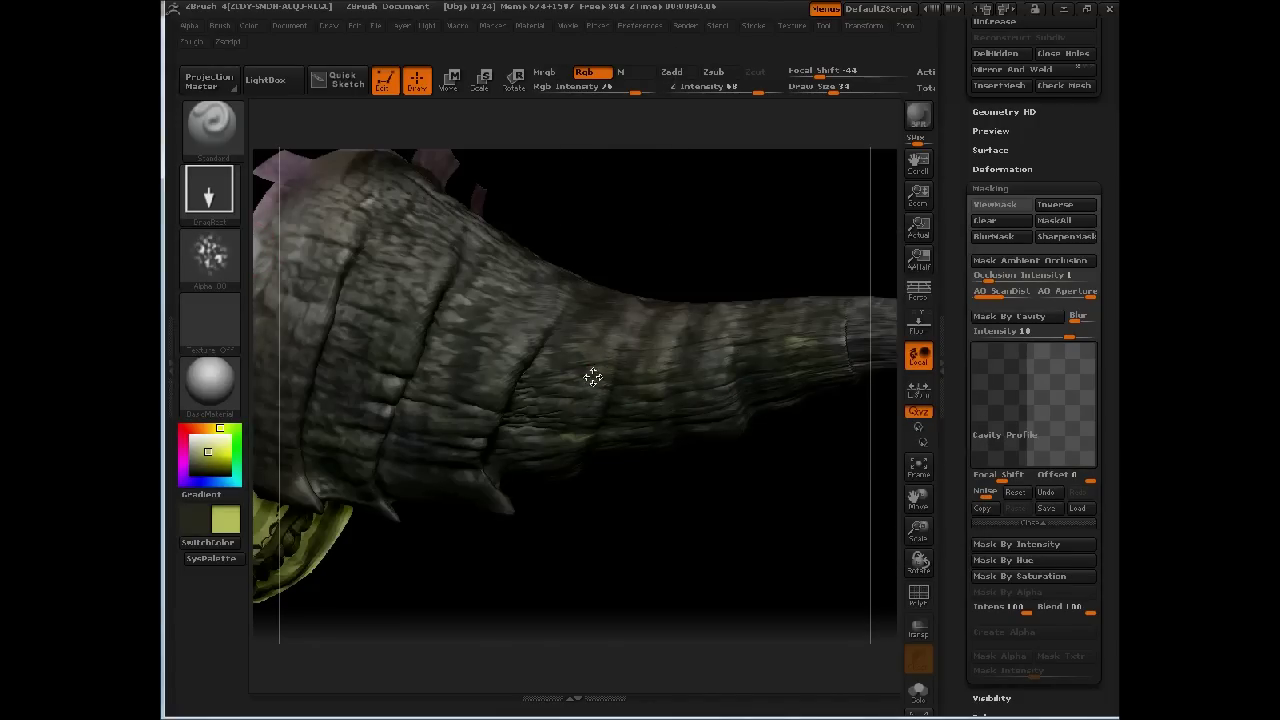
{"action": "key", "text": "space"}
{"action": "left_click_drag", "start_coordinate": [605, 402], "coordinate": [562, 403]}
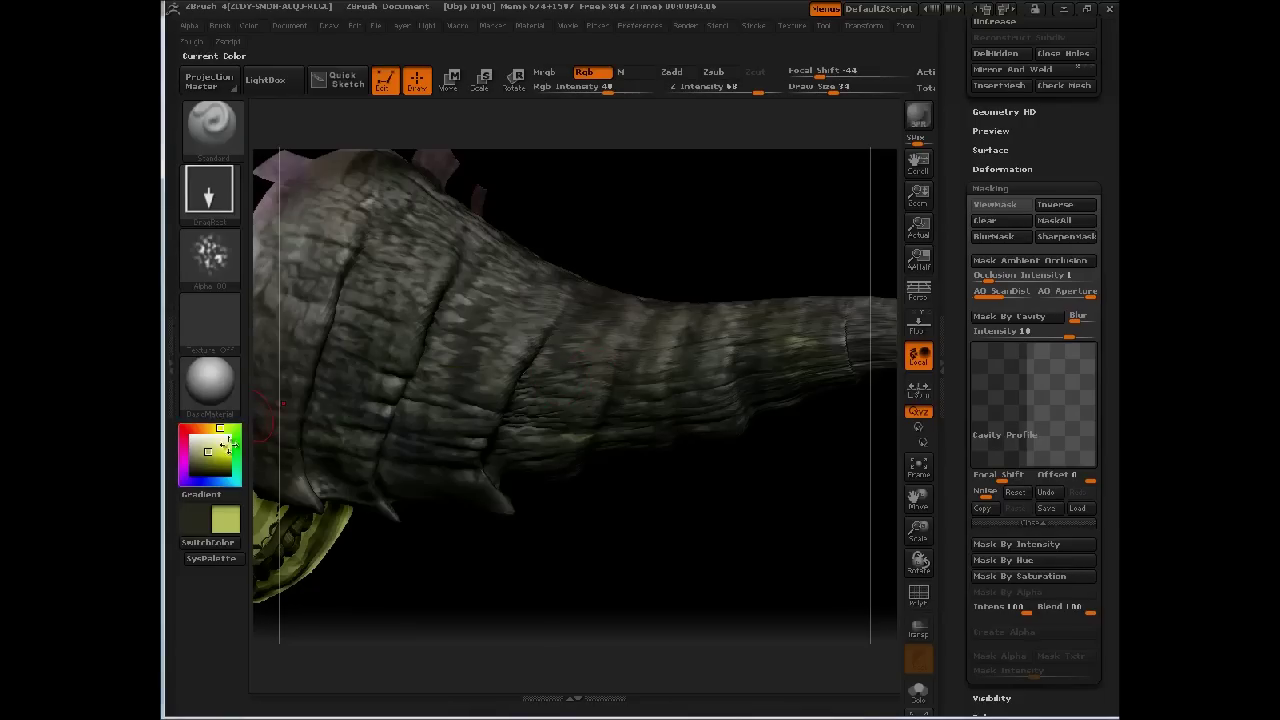
- Change the yellow-green paint colour to a muted, less saturated khaki tone
{"action": "left_click", "coordinate": [237, 561]}
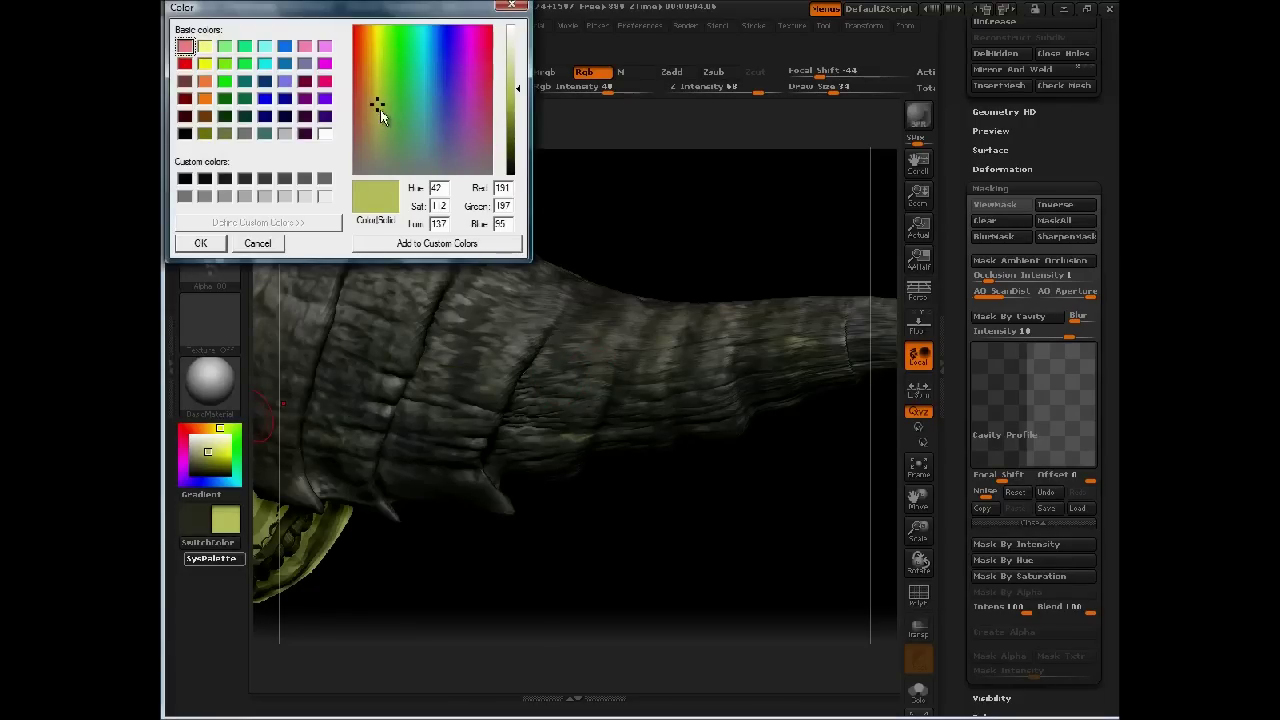
{"action": "left_click", "coordinate": [378, 131]}
{"action": "left_click", "coordinate": [201, 243]}
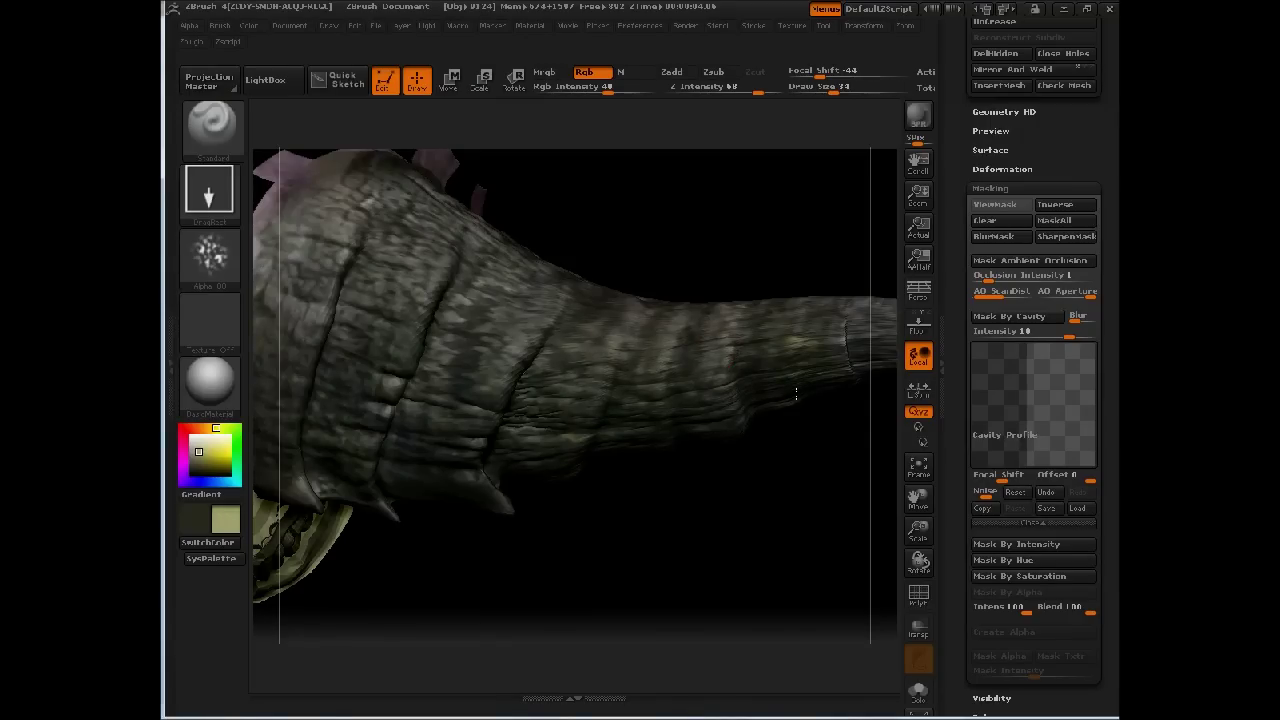
- Raise the Rgb intensity to 59, stamp khaki speckles along the horn, and swap to the dark olive colour
{"action": "left_click_drag", "start_coordinate": [762, 458], "coordinate": [619, 475]}
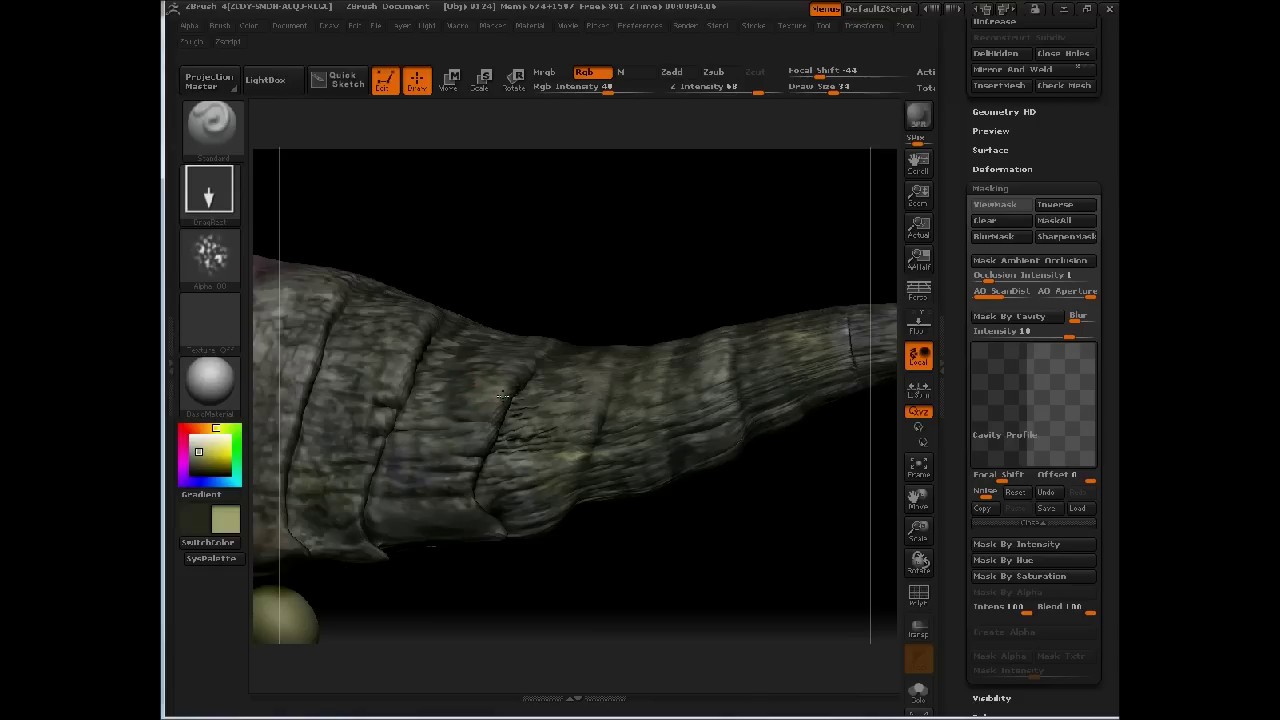
{"action": "key", "text": "space"}
{"action": "left_click_drag", "start_coordinate": [498, 417], "coordinate": [516, 417]}
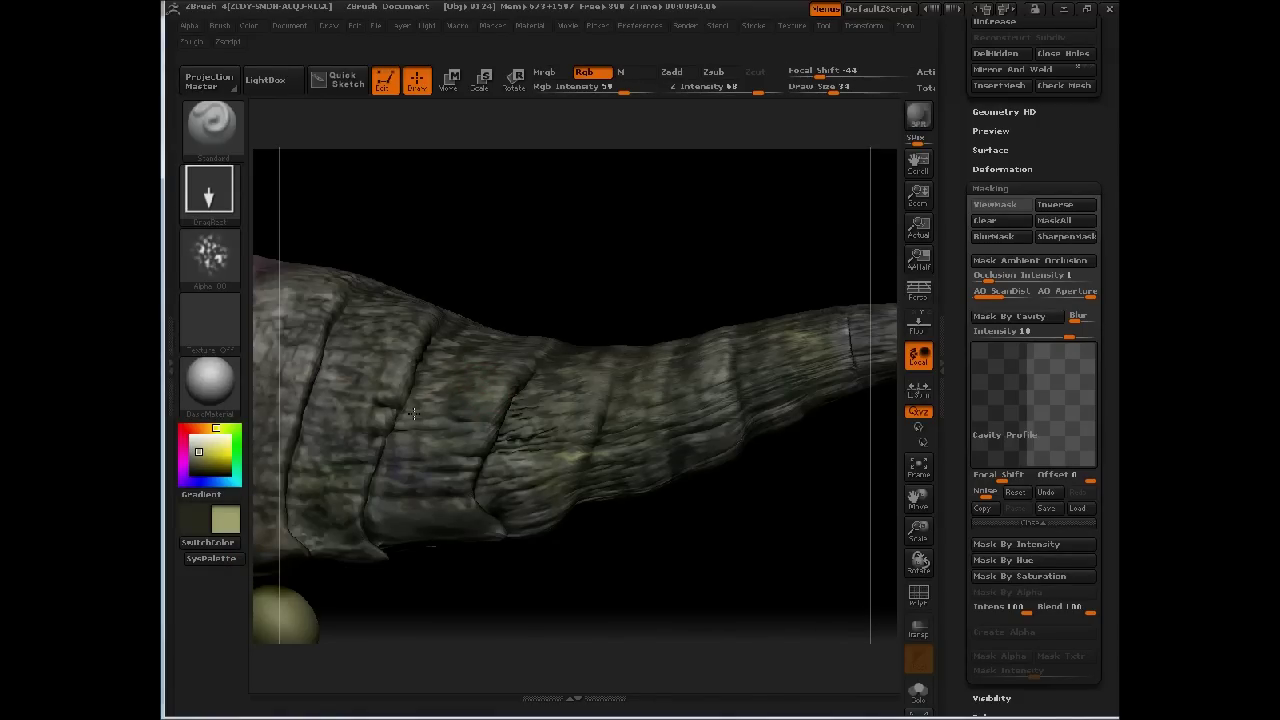
{"action": "key", "text": "v"}
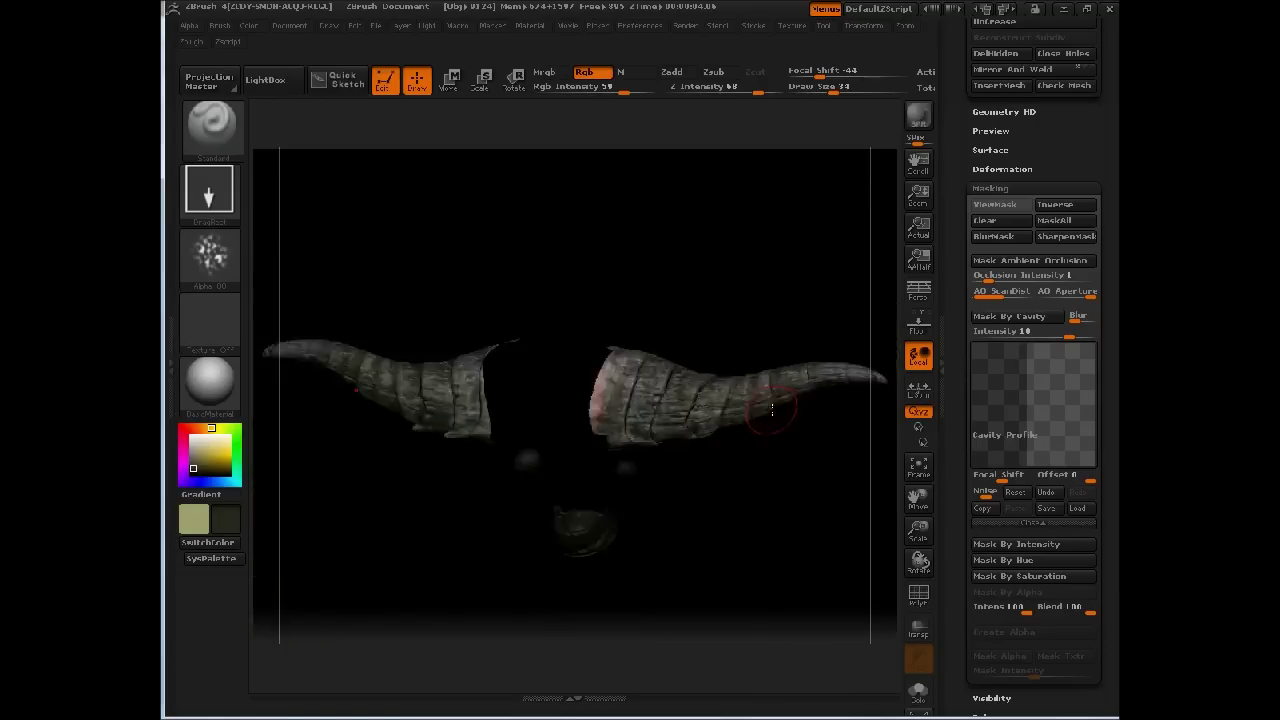
- Raise the Rgb intensity to 69, shift the dark olive to dark green (RGB 44, 50, 39), and stamp it on the opposite horn
{"action": "key", "text": "f"}
{"action": "left_click_drag", "start_coordinate": [788, 318], "coordinate": [766, 312]}
{"action": "key", "text": "space"}
{"action": "left_click", "coordinate": [706, 276]}
{"action": "left_click_drag", "start_coordinate": [674, 260], "coordinate": [600, 350], "text": "alt"}
{"action": "left_click_drag", "start_coordinate": [753, 362], "coordinate": [569, 411]}
{"action": "key", "text": "space"}
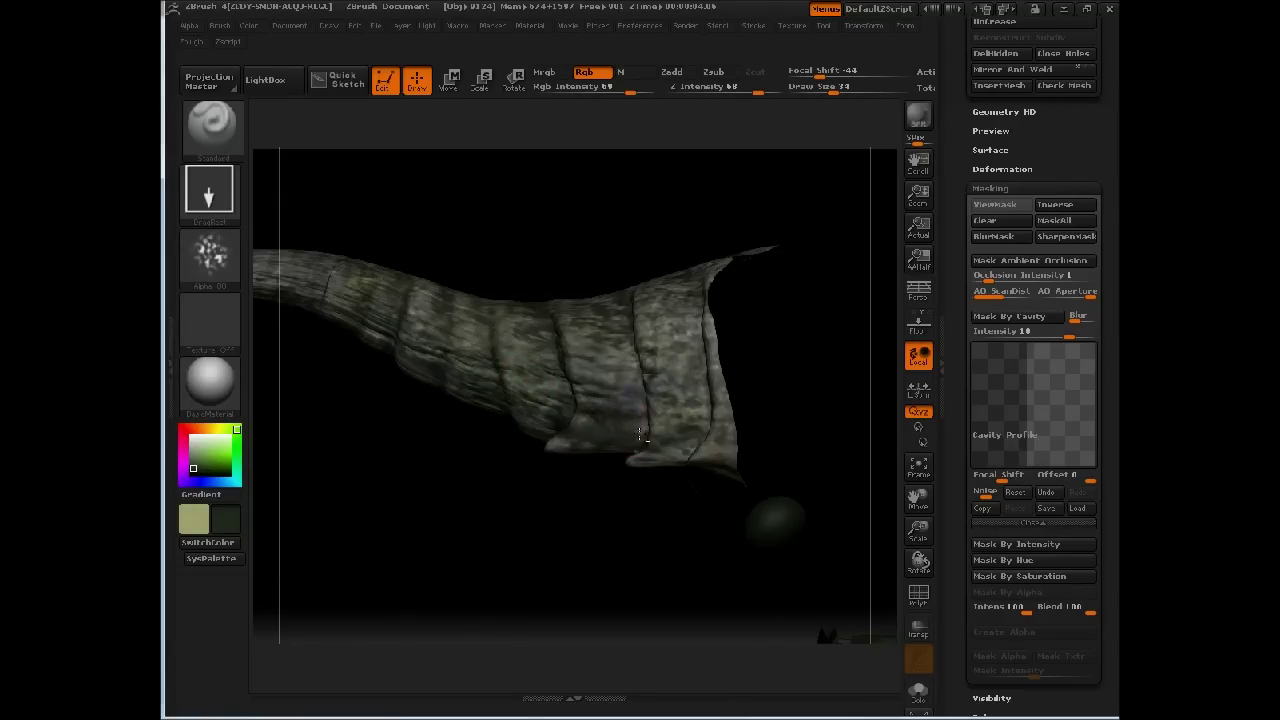
- Swap to khaki, stamp speckles on the lower part of the horn near its base, and swap back to dark green
{"action": "key", "text": "v"}
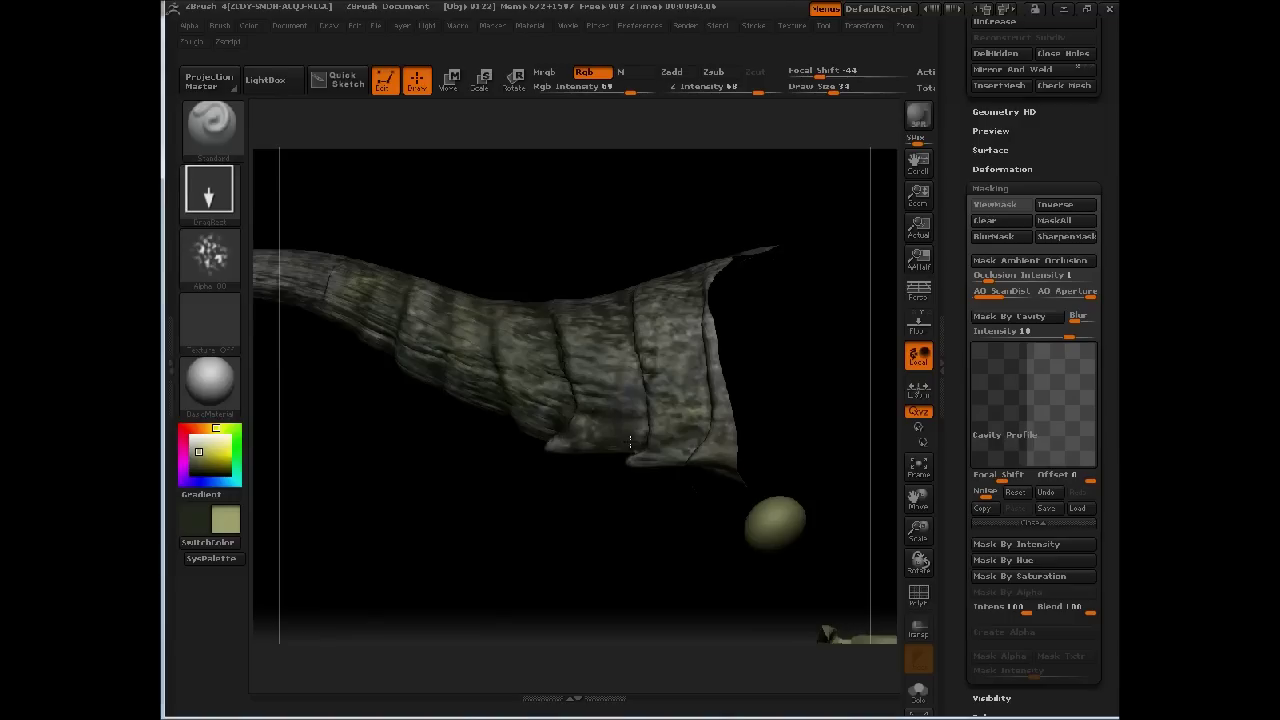
{"action": "left_click_drag", "start_coordinate": [620, 426], "coordinate": [690, 462]}
{"action": "key", "text": "v"}
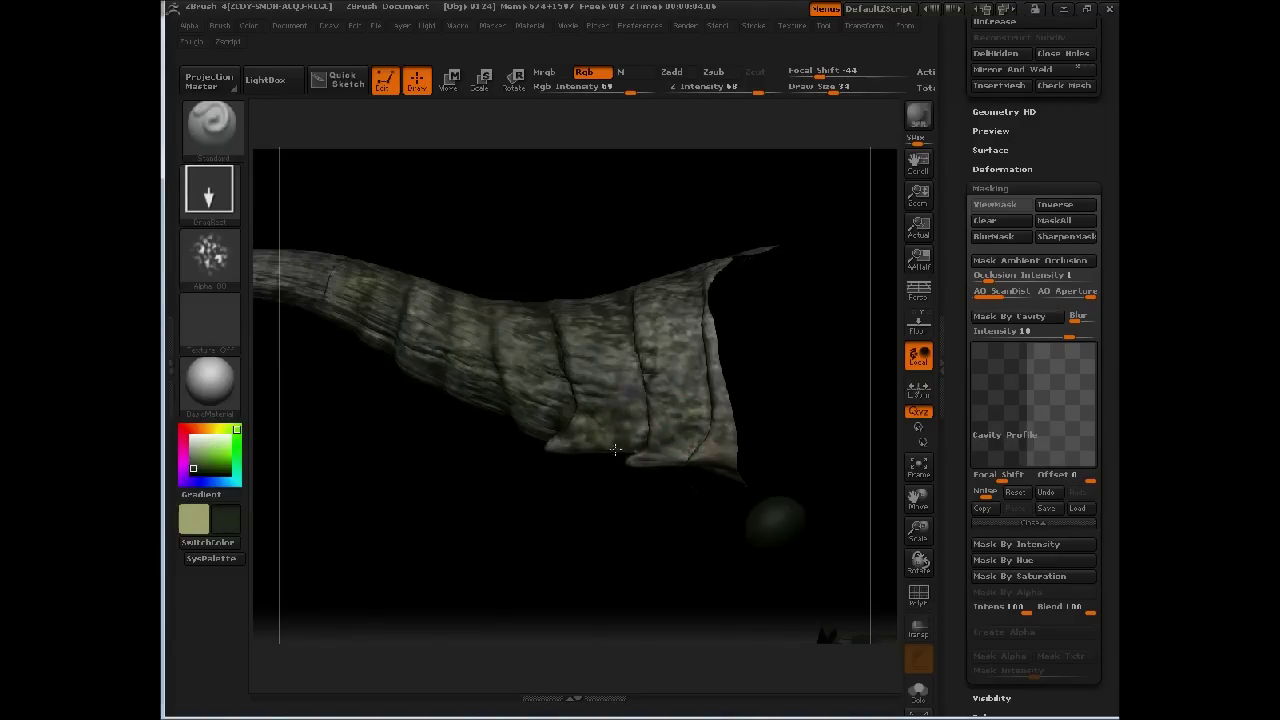
- Raise the Rgb intensity further and switch to the veined Alpha 22 for stamping dark green on the horn
{"action": "key", "text": "space"}
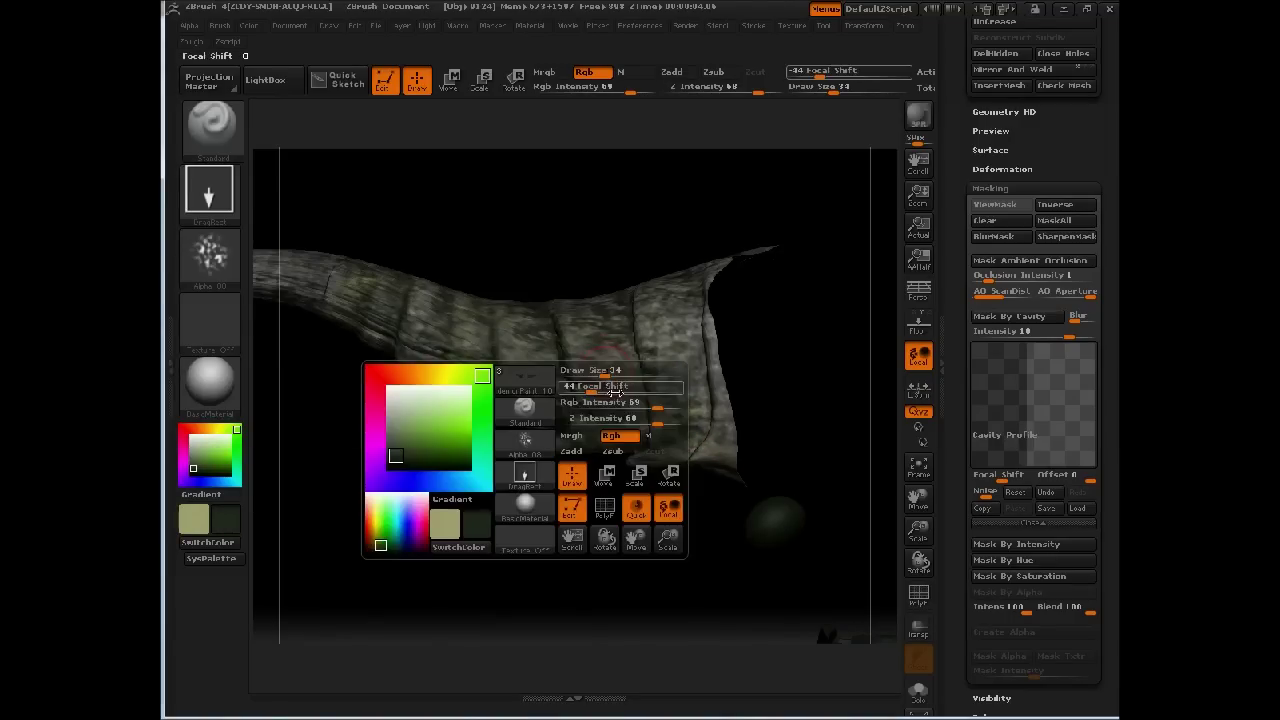
{"action": "left_click", "coordinate": [674, 404]}
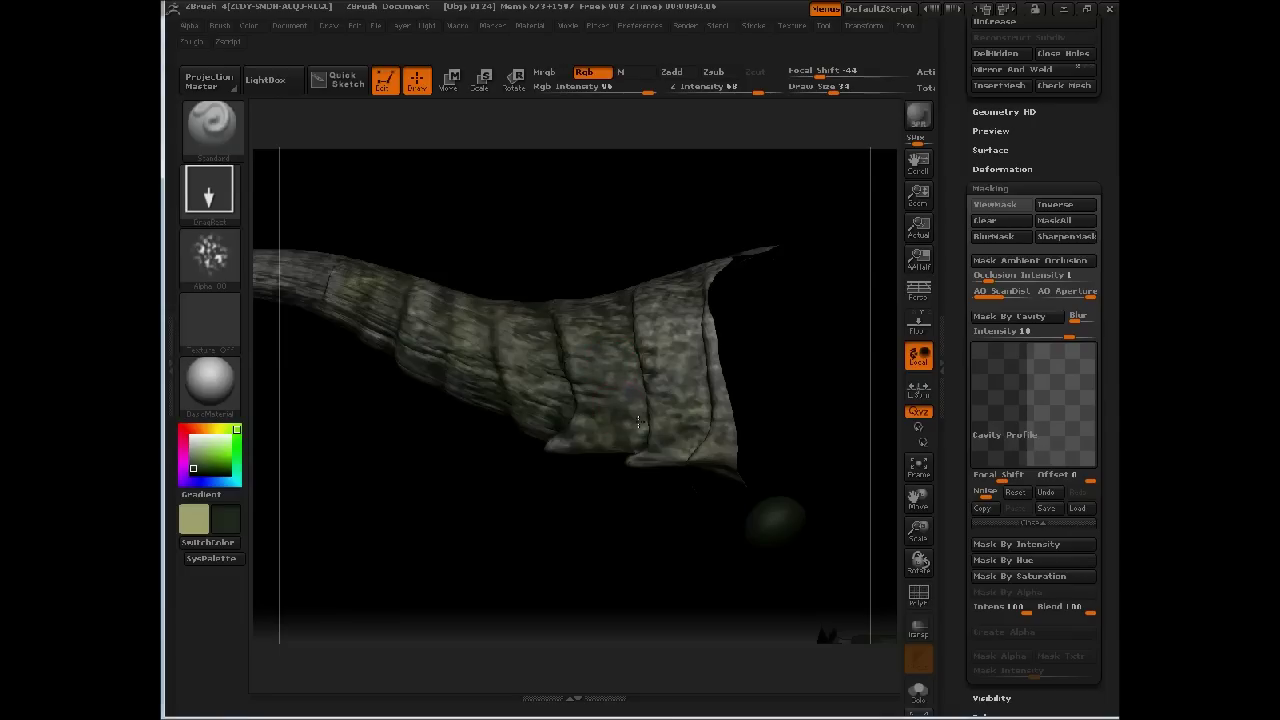
{"action": "left_click", "coordinate": [209, 254]}
{"action": "left_click", "coordinate": [294, 393]}
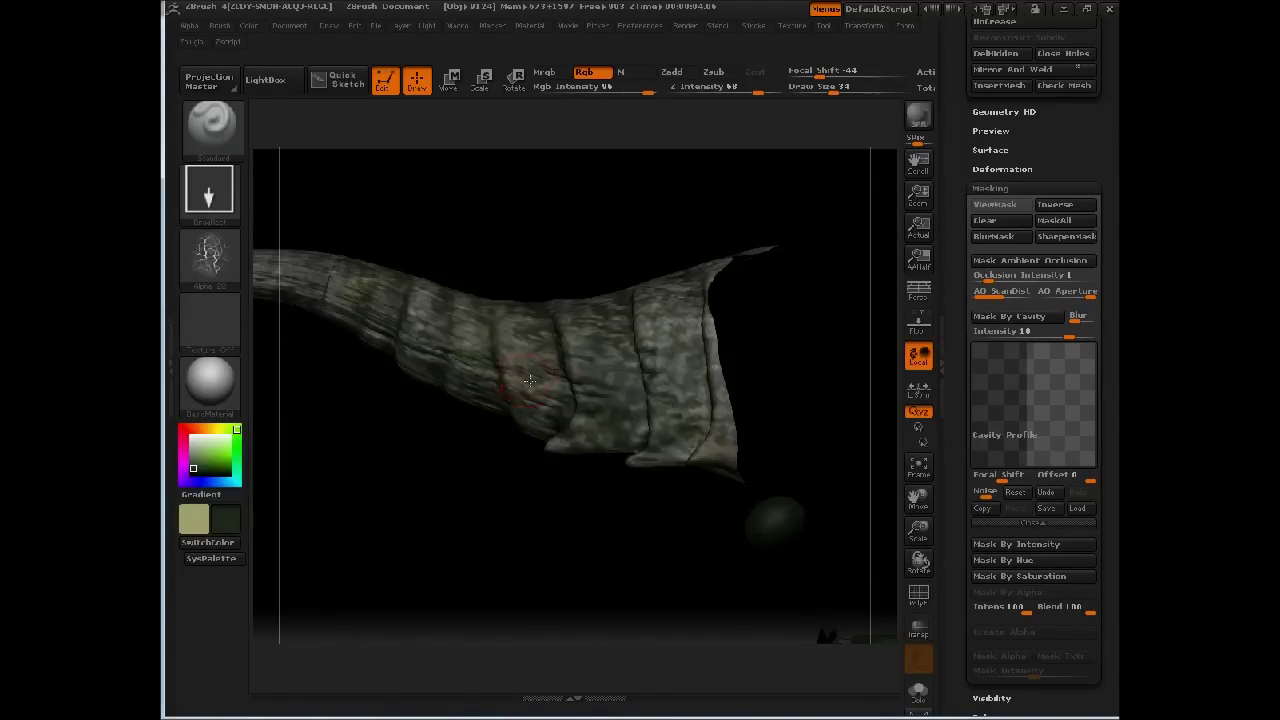
- Change the dark green paint colour to a dark navy blue and stamp the veined pattern along the horn and its underside
{"action": "left_click", "coordinate": [210, 558]}
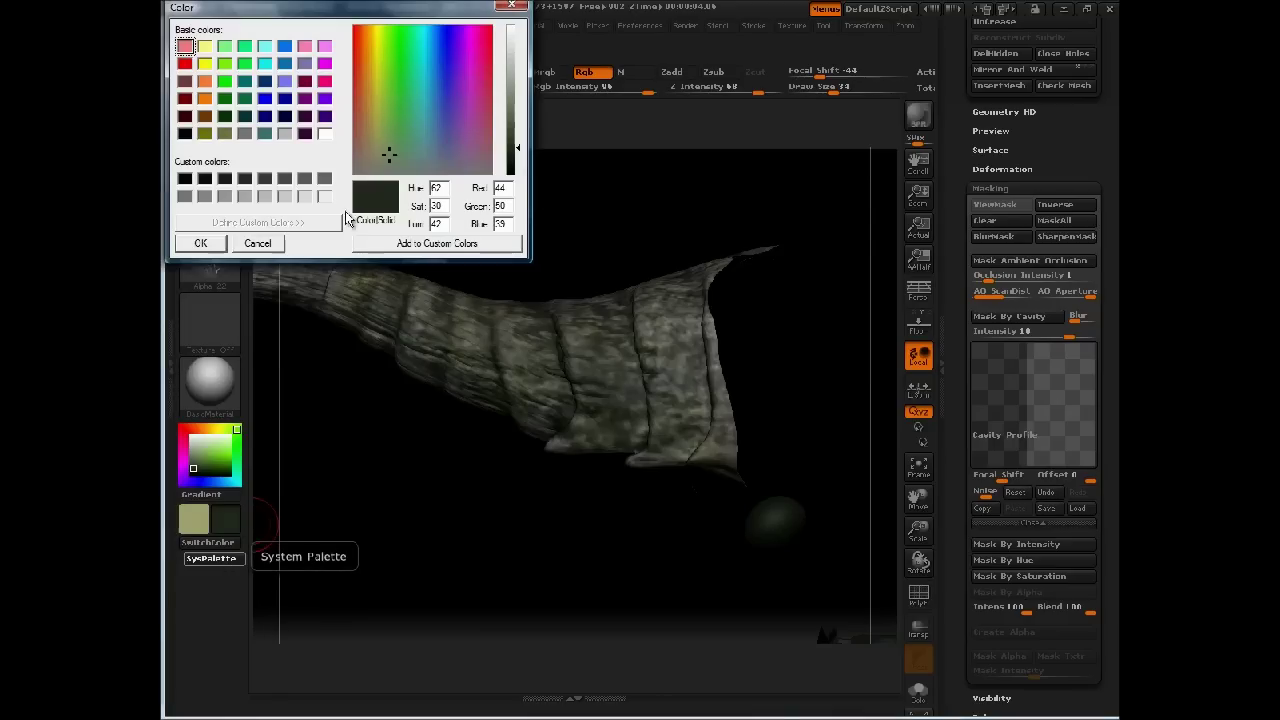
{"action": "left_click", "coordinate": [444, 135]}
{"action": "left_click", "coordinate": [200, 243]}
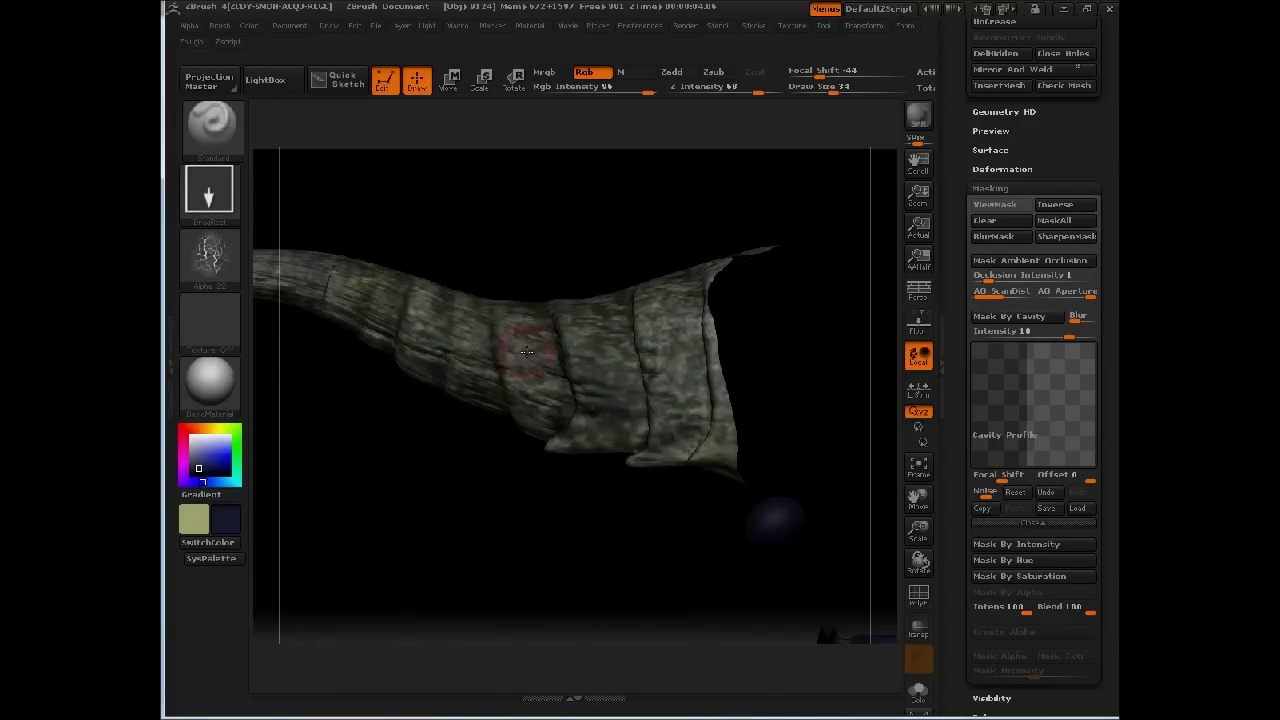
{"action": "left_click_drag", "start_coordinate": [609, 506], "coordinate": [607, 403]}
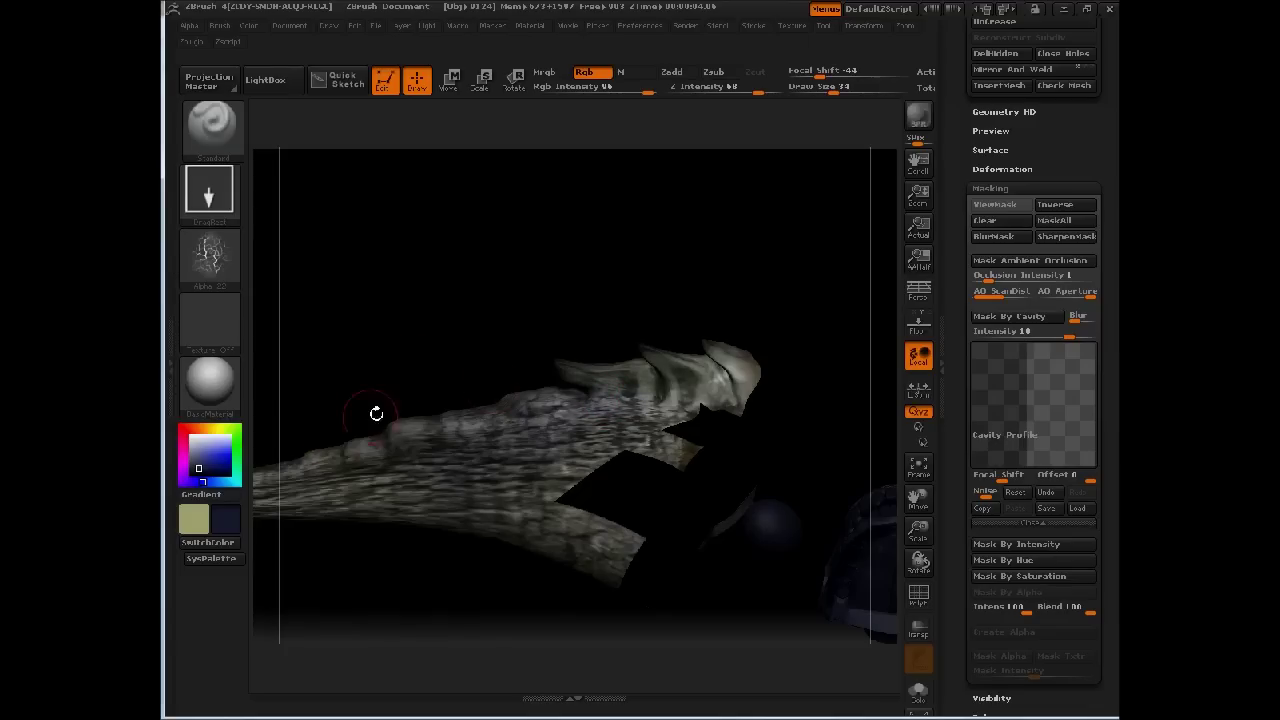
- Swap the paint colour to khaki and unhide the rest of the demon bust
{"action": "key", "text": "v"}
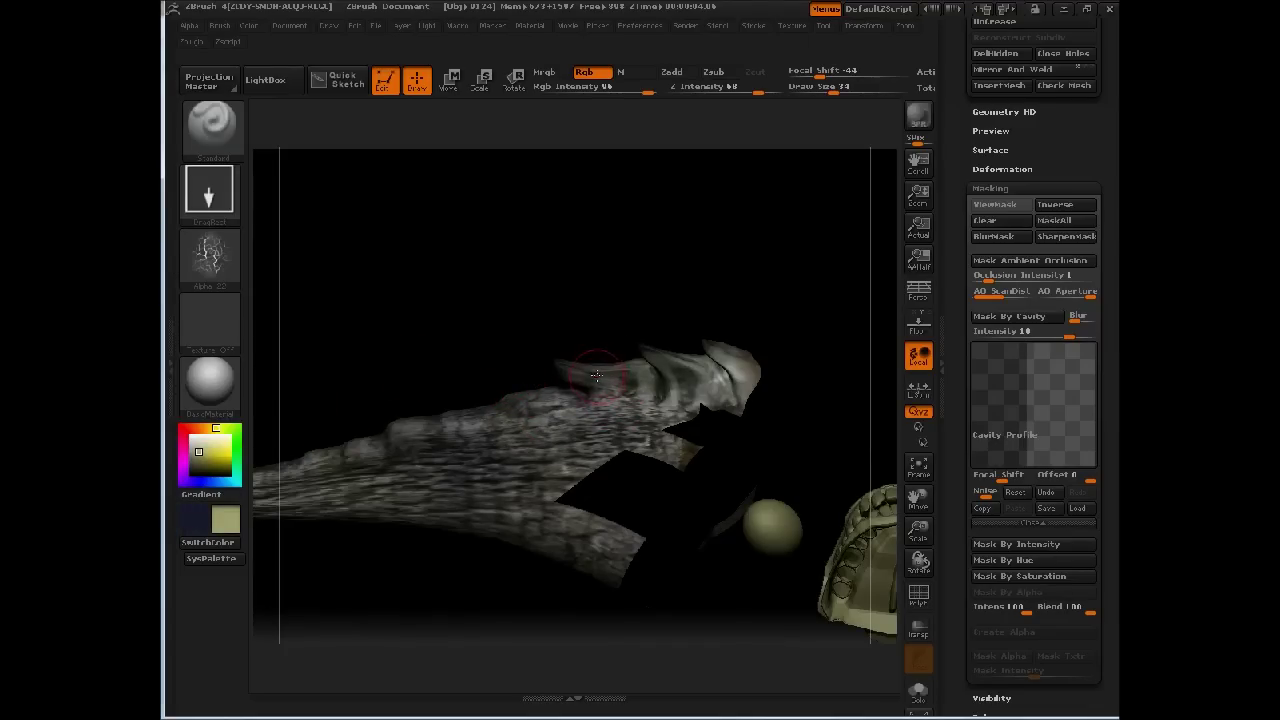
{"action": "key", "text": "f"}
{"action": "left_click_drag", "start_coordinate": [675, 271], "coordinate": [677, 463]}
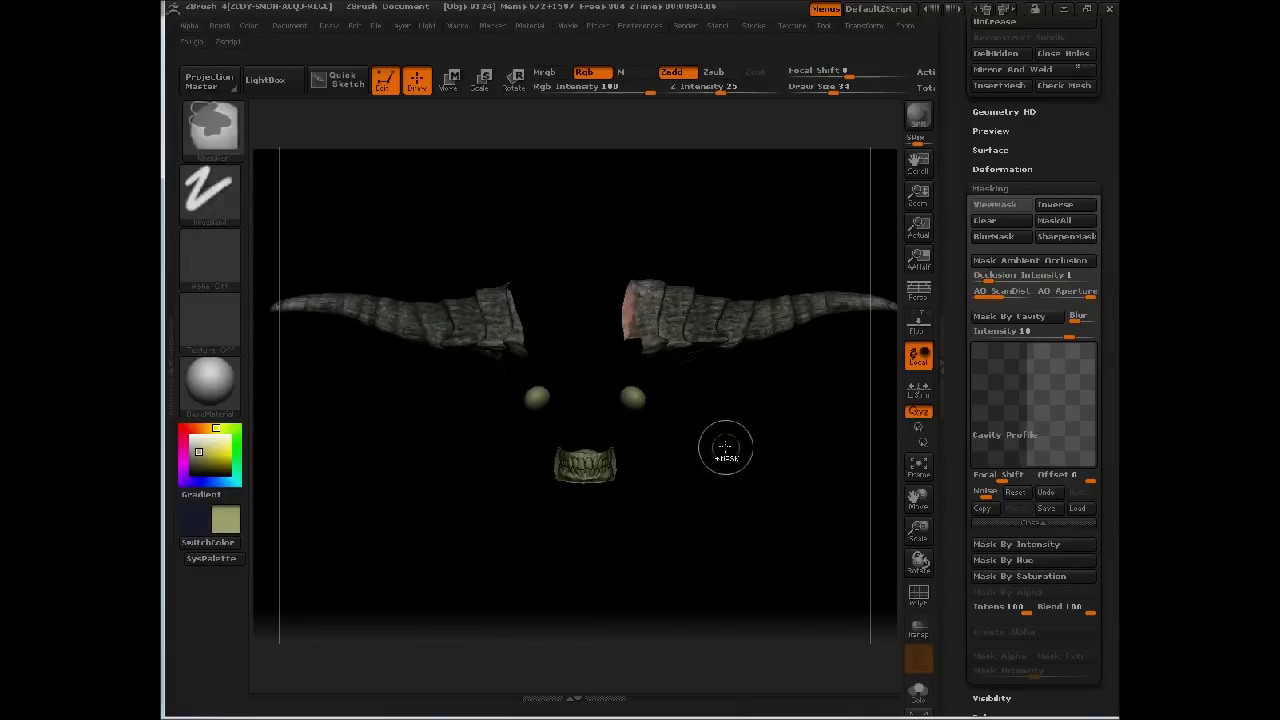
{"action": "key", "text": "ctrl+shift"}
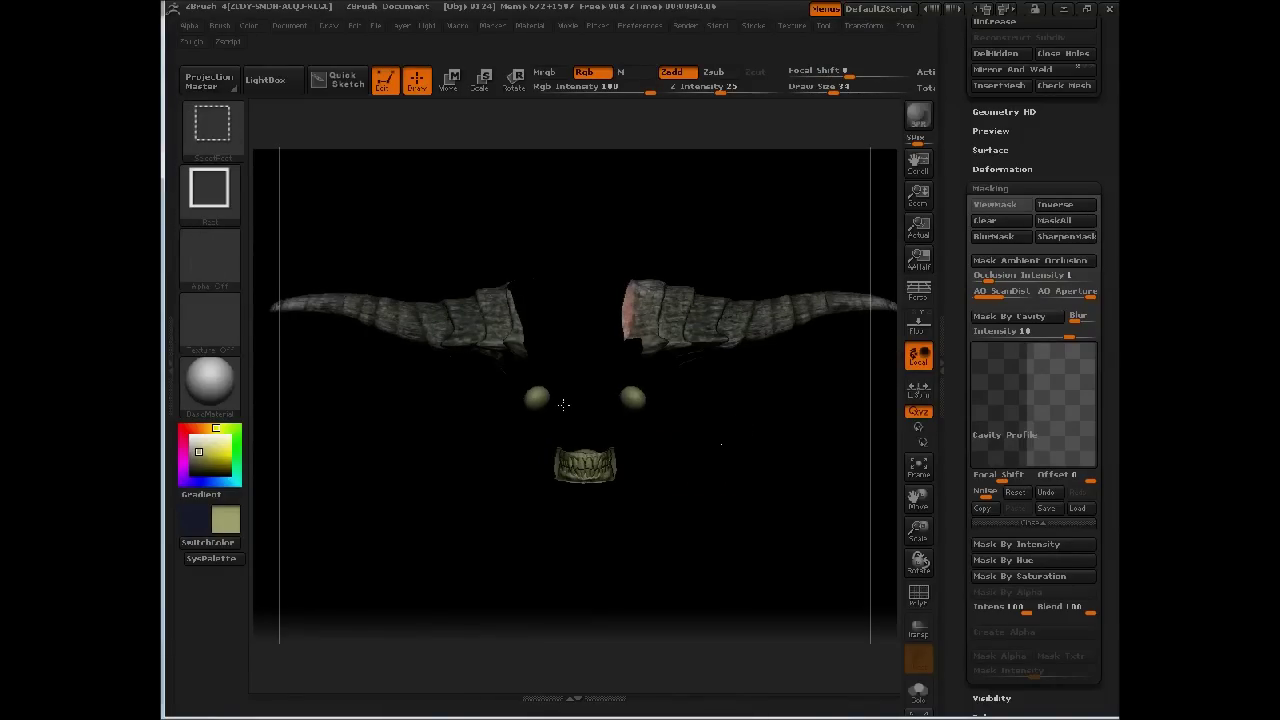
{"action": "left_click", "coordinate": [563, 403], "text": "ctrl+shift"}
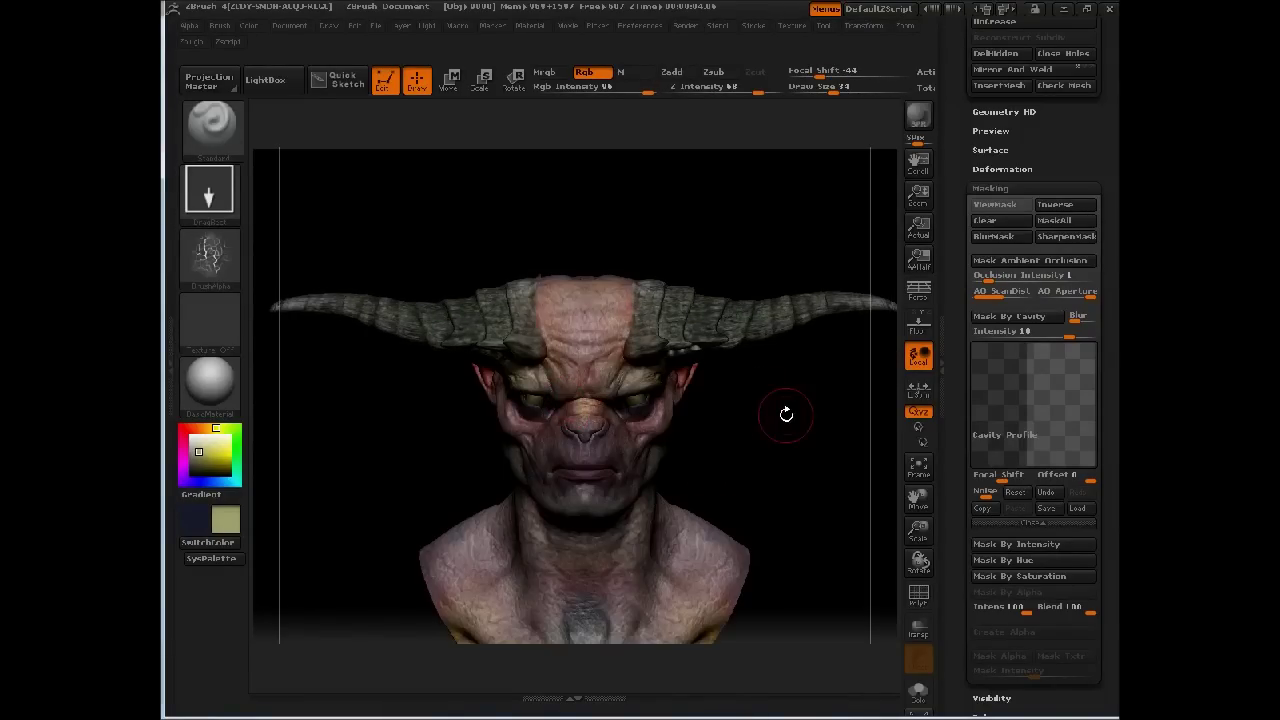
- Switch the brush alpha to the speckled Alpha 07 for painting around the horn base and brow
{"action": "mouse_move", "coordinate": [747, 409]}
{"action": "left_mouse_down"}
{"action": "mouse_move", "coordinate": [820, 417]}
{"action": "mouse_move", "coordinate": [780, 408]}
{"action": "mouse_move", "coordinate": [815, 352]}
{"action": "mouse_move", "coordinate": [790, 349]}
{"action": "left_mouse_up"}
{"action": "left_click_drag", "start_coordinate": [770, 392], "coordinate": [750, 295]}
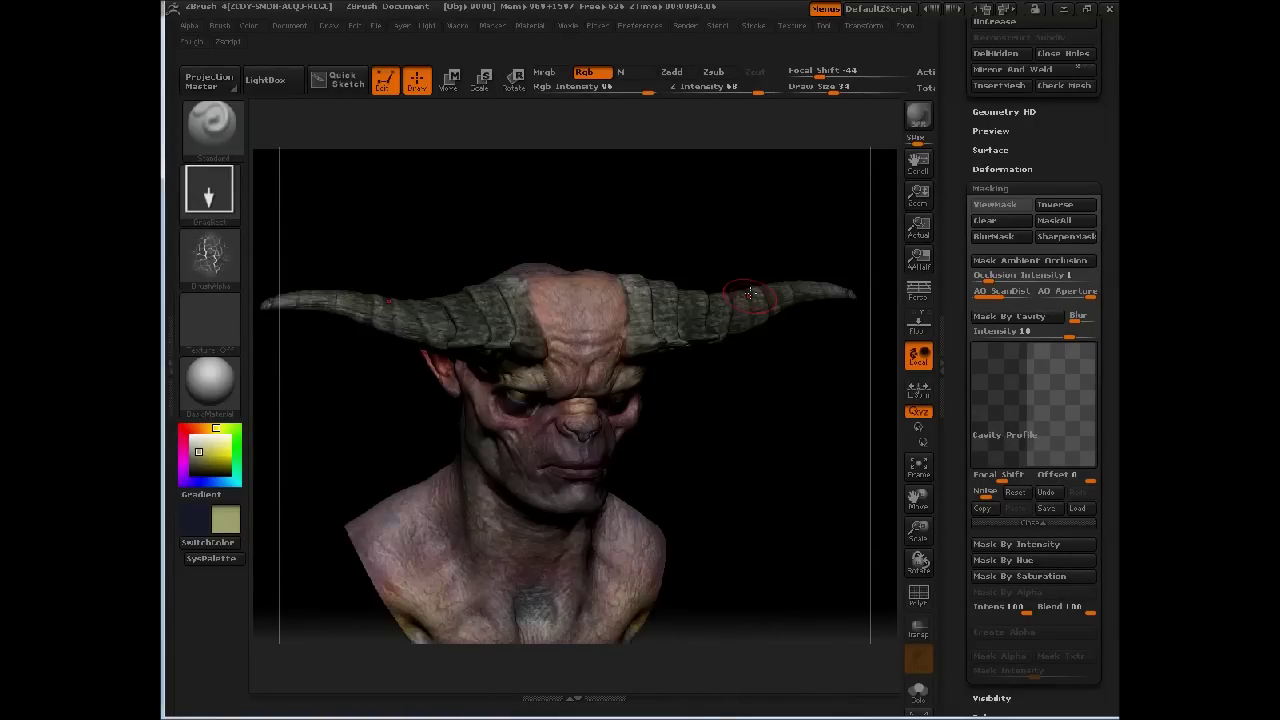
{"action": "left_click_drag", "start_coordinate": [761, 232], "coordinate": [703, 364], "text": "alt"}
{"action": "left_click_drag", "start_coordinate": [798, 435], "coordinate": [683, 316]}
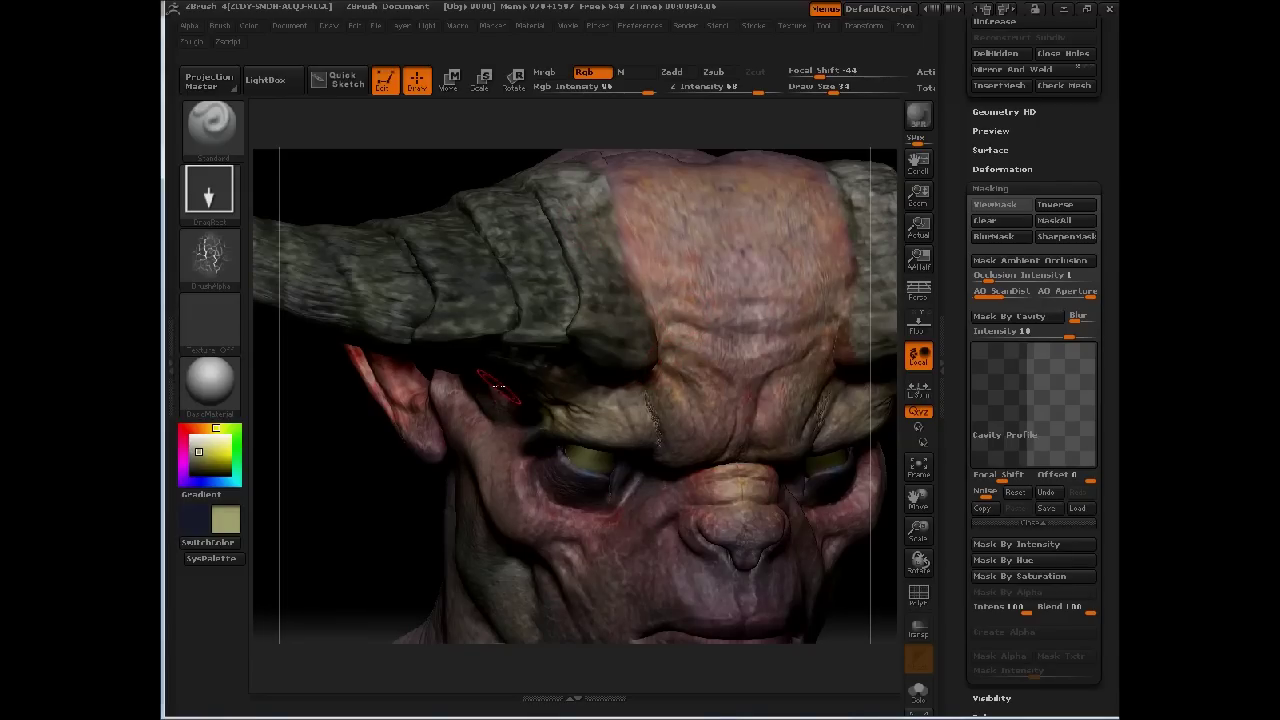
{"action": "left_click", "coordinate": [211, 255]}
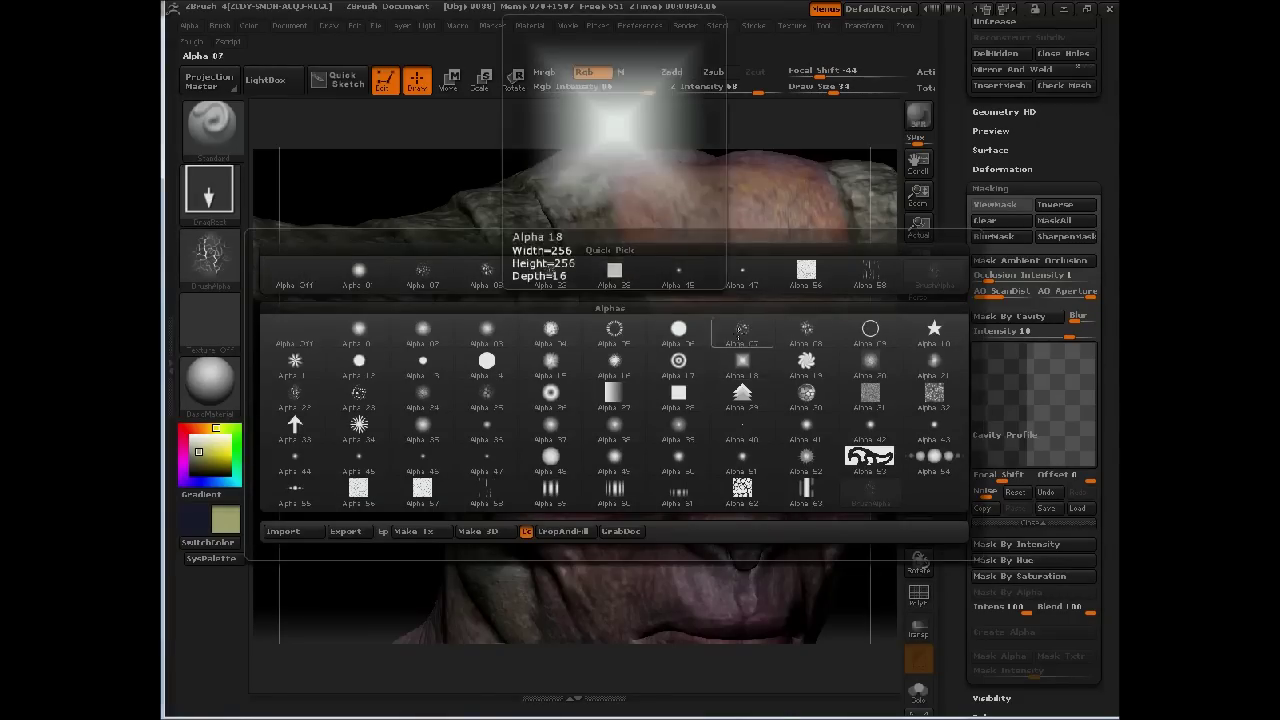
{"action": "left_click", "coordinate": [742, 330]}
{"action": "left_click_drag", "start_coordinate": [281, 418], "coordinate": [424, 325]}
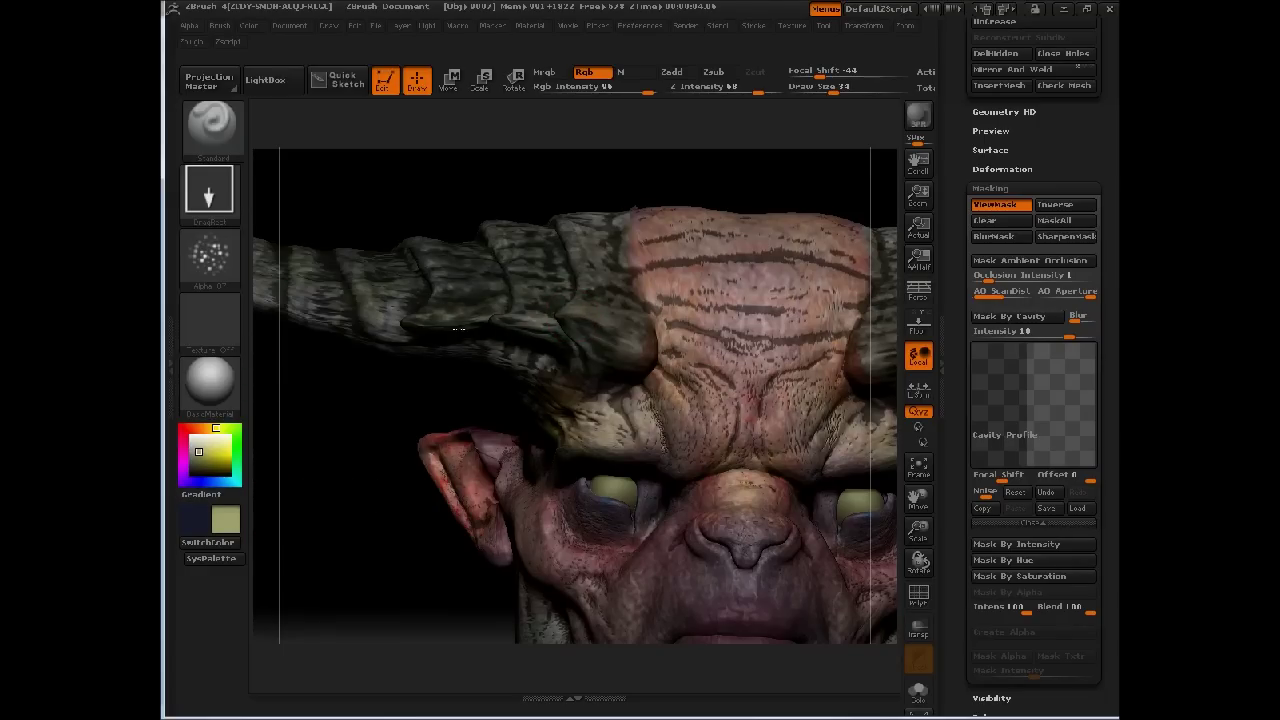
- Set the brush to the Spray stroke with Alpha 44 and spray khaki highlights on the base of the horn
{"action": "left_click", "coordinate": [228, 222]}
{"action": "left_click", "coordinate": [549, 210]}
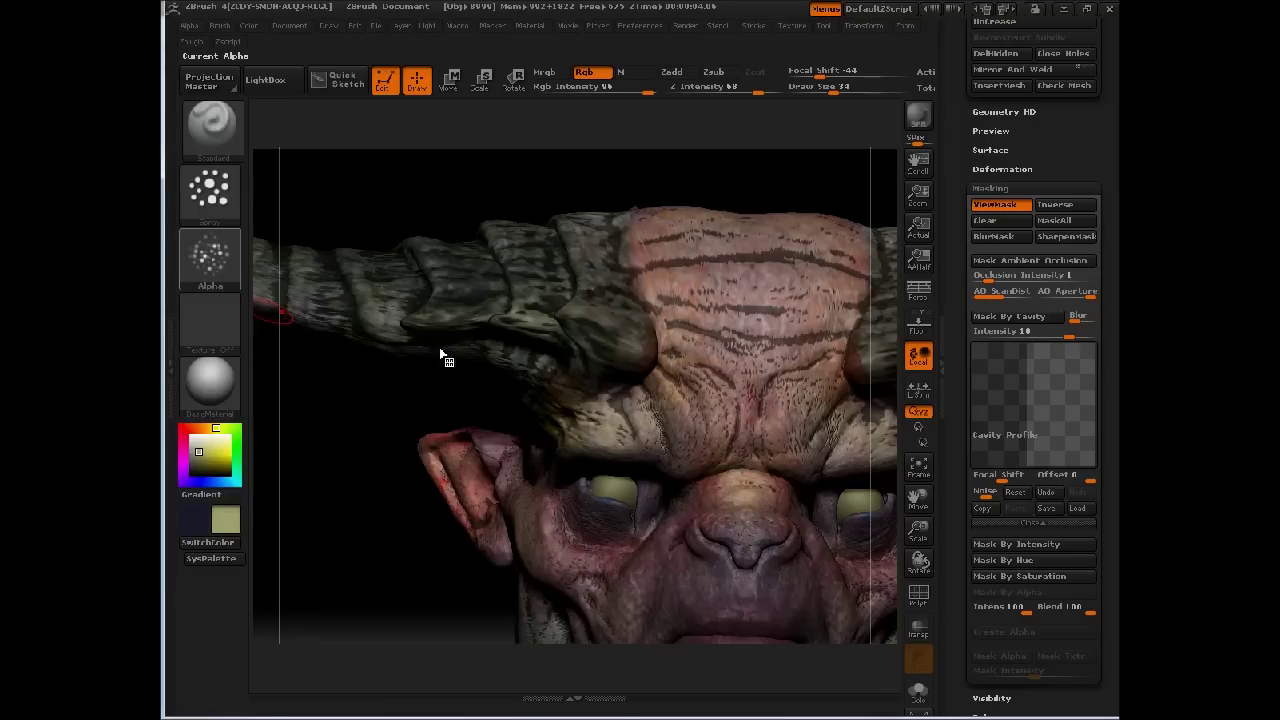
{"action": "left_click", "coordinate": [210, 258]}
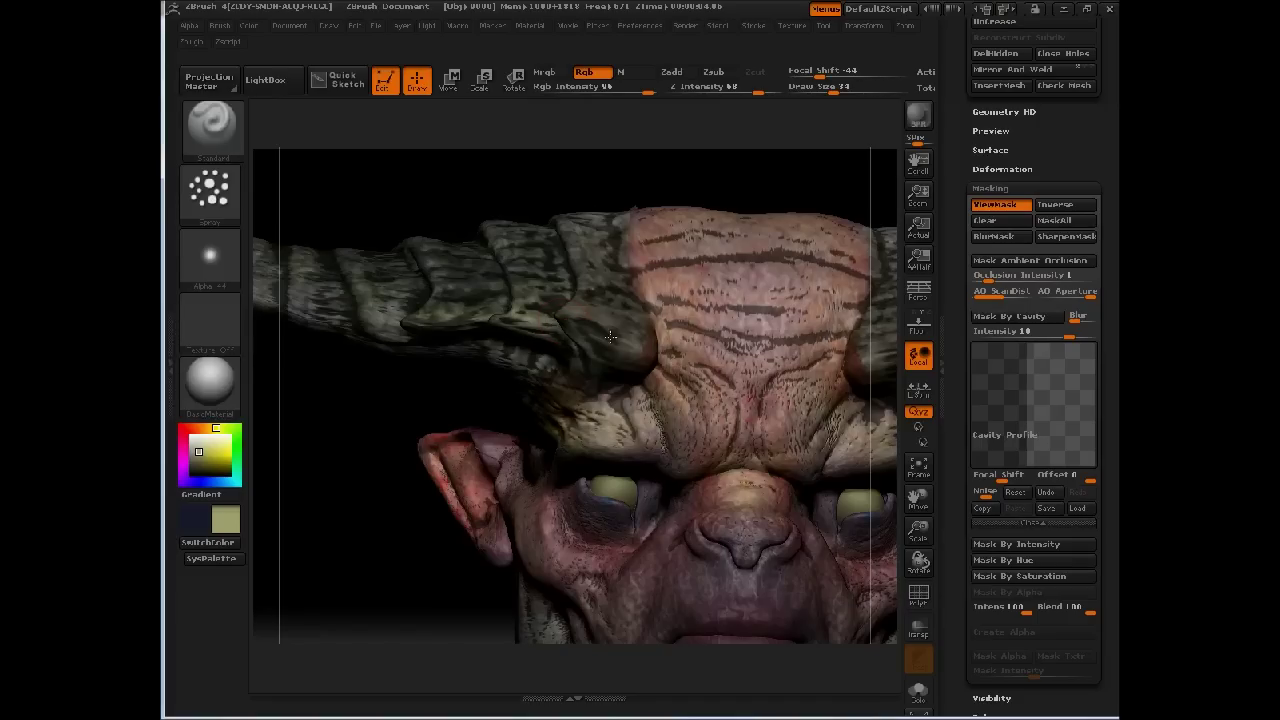
- Spray navy over the horn base, reducing the Draw Size to 13 for the creases, and swap back to khaki
{"action": "key", "text": "v"}
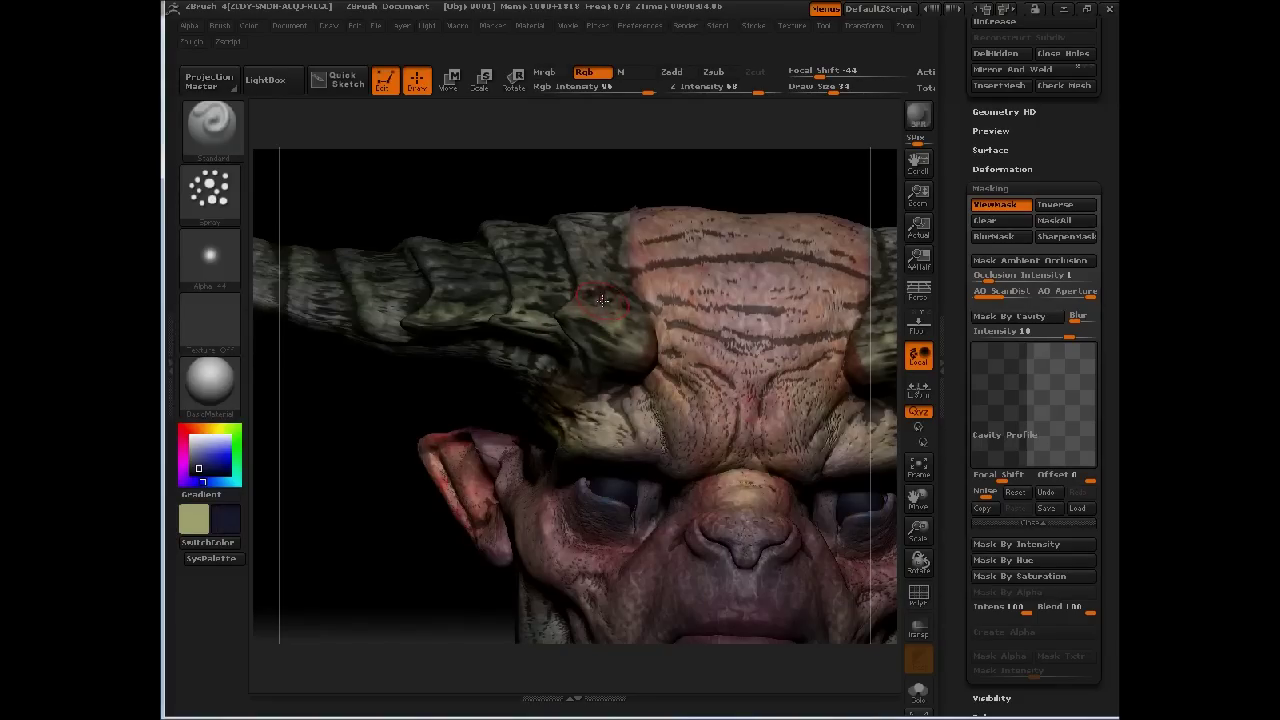
{"action": "key", "text": "space"}
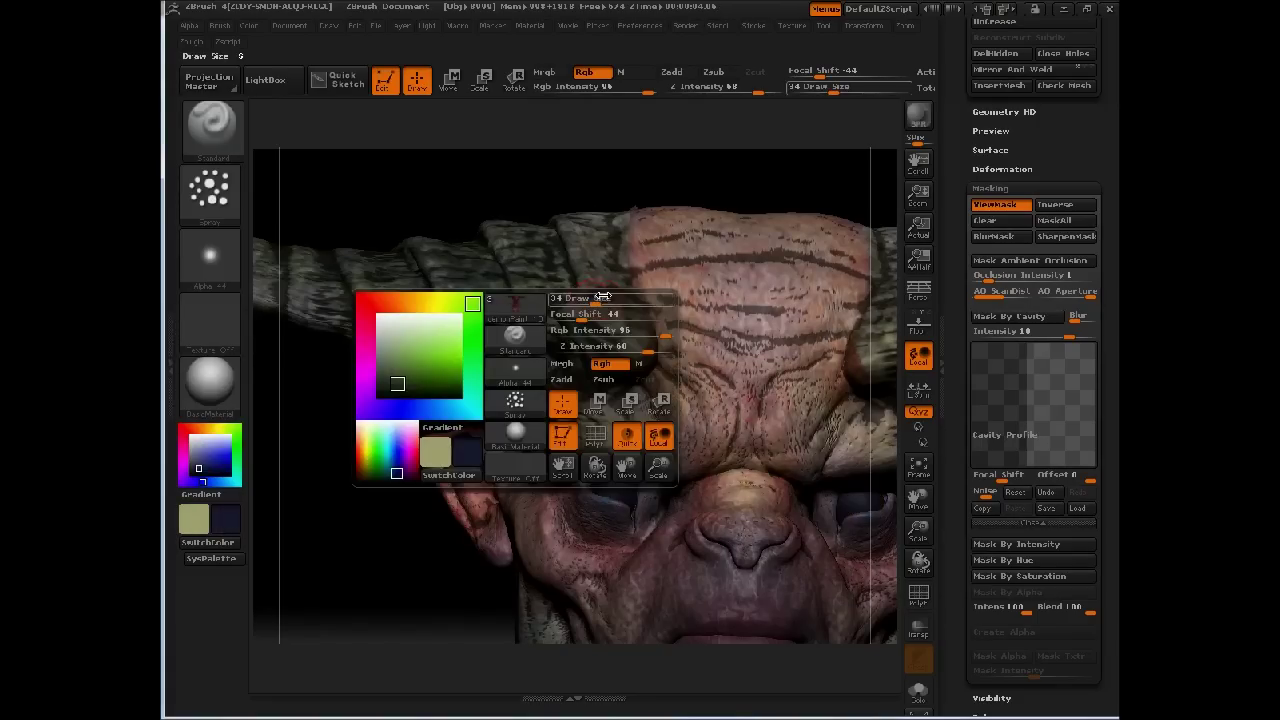
{"action": "left_click_drag", "start_coordinate": [600, 297], "coordinate": [577, 297]}
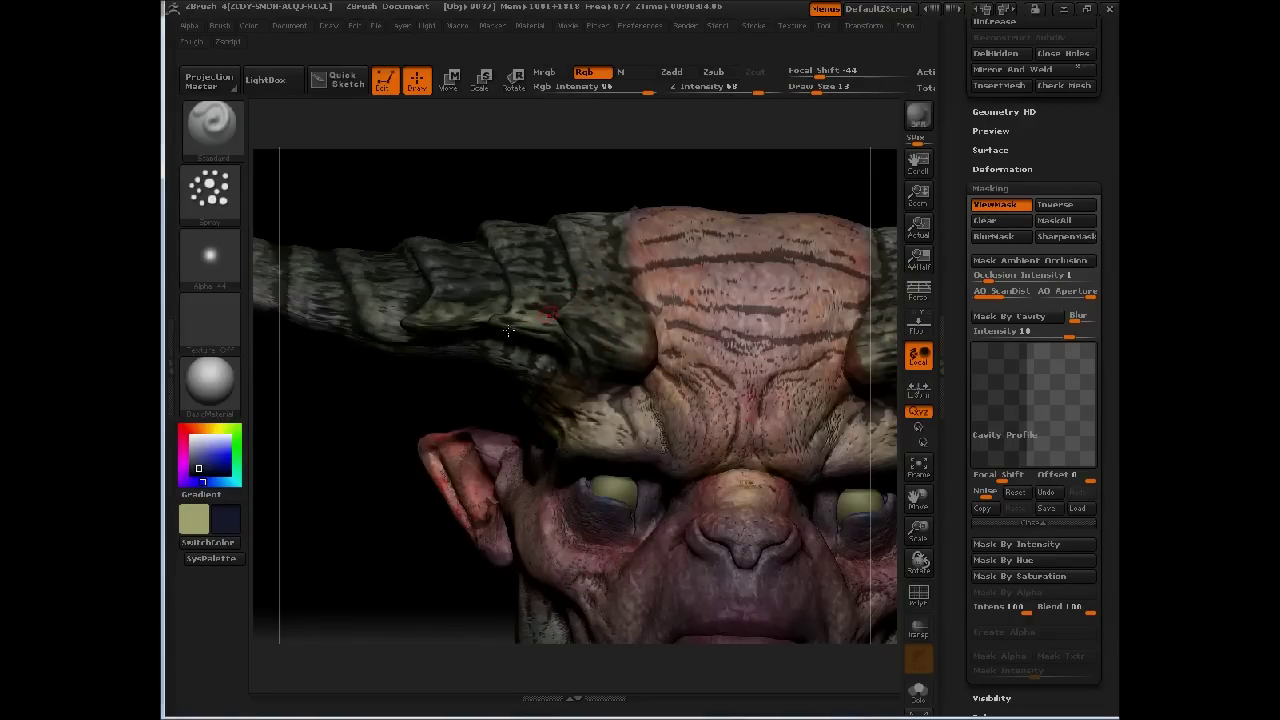
{"action": "key", "text": "v"}
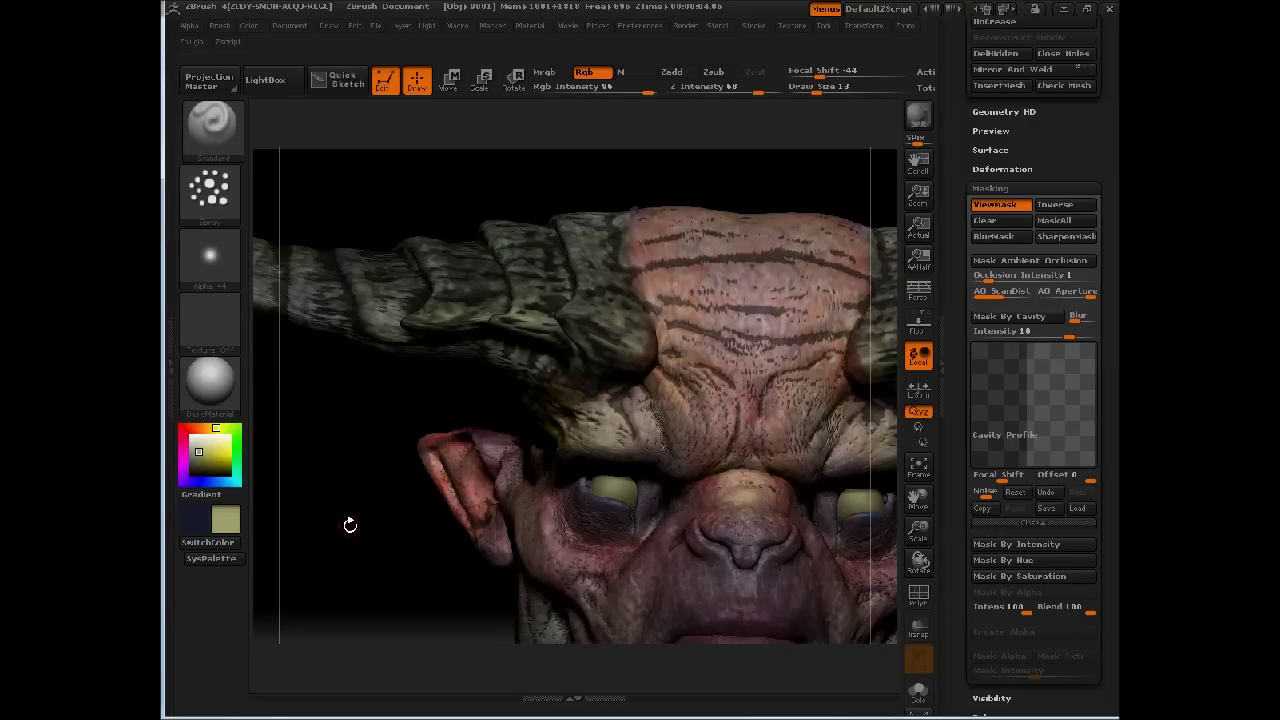
{"action": "key", "text": "shift"}
{"action": "key", "text": "shift"}
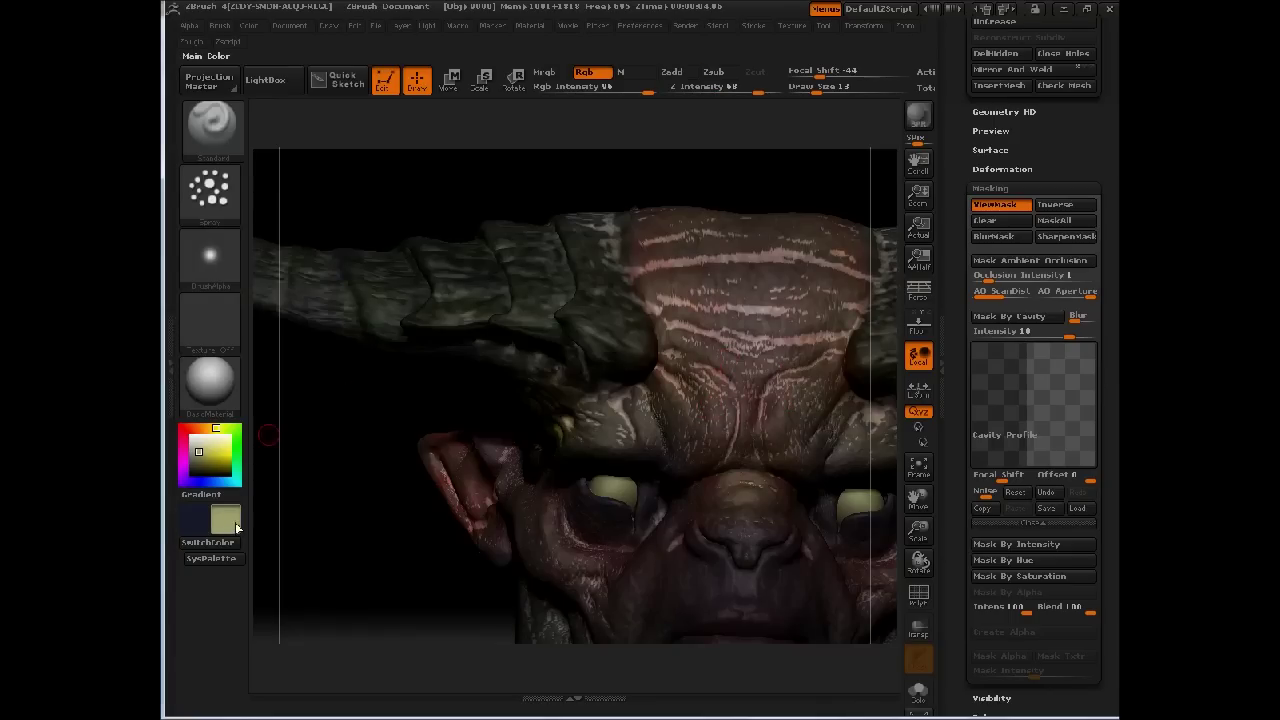
- Sample a colour from the face and change the paint colour to a very dark brown with the system palette
{"action": "left_click_drag", "start_coordinate": [228, 520], "coordinate": [618, 400]}
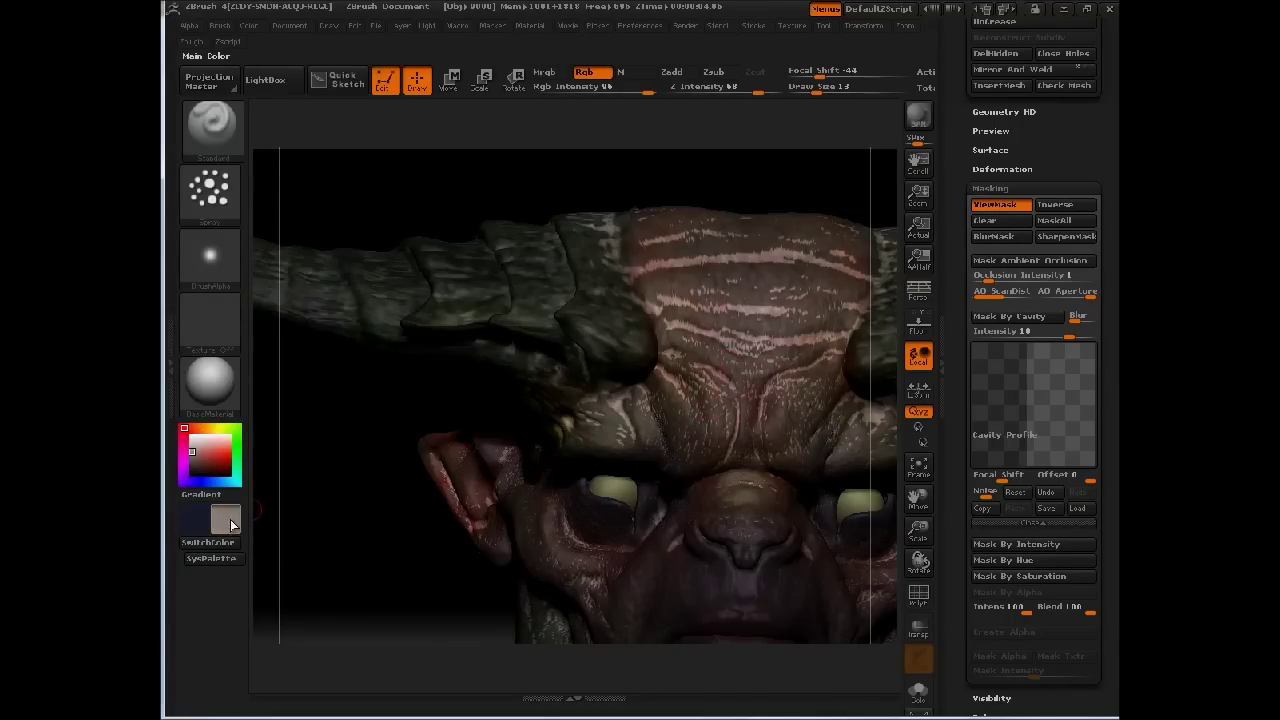
{"action": "left_click", "coordinate": [210, 558]}
{"action": "left_click_drag", "start_coordinate": [512, 155], "coordinate": [516, 120]}
{"action": "left_click", "coordinate": [185, 116]}
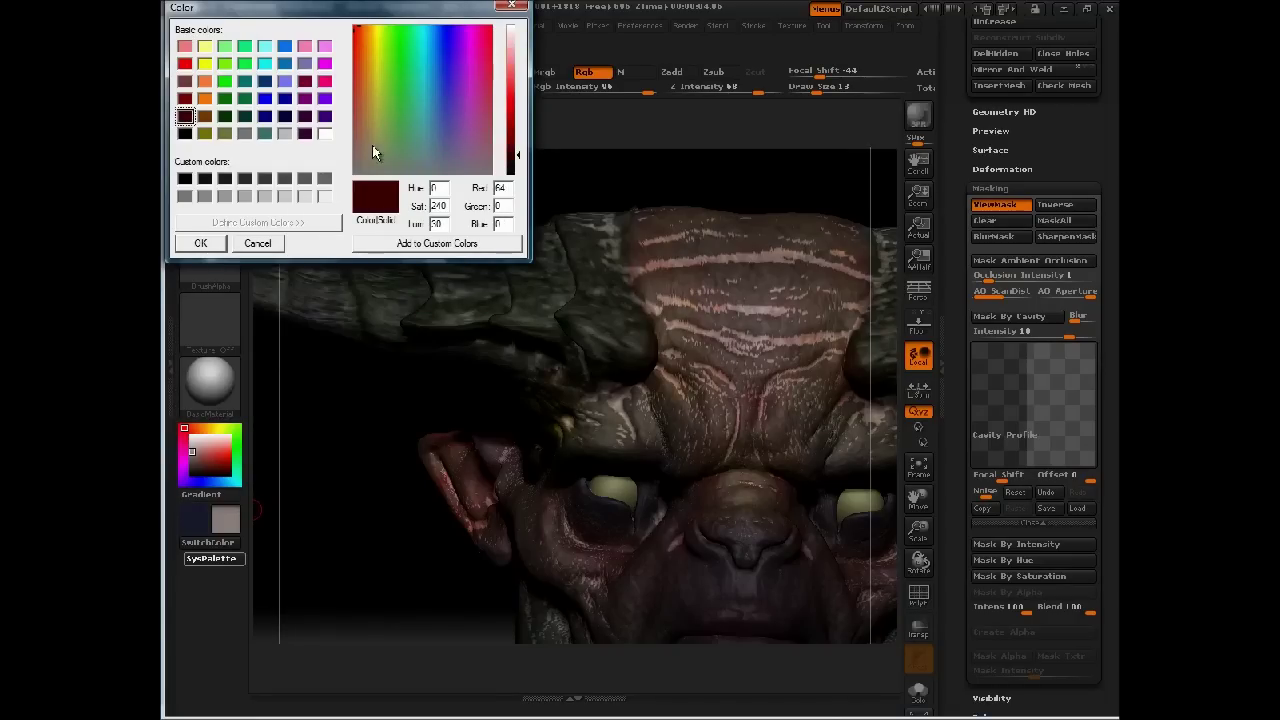
{"action": "left_click", "coordinate": [359, 152]}
{"action": "left_click", "coordinate": [200, 243]}
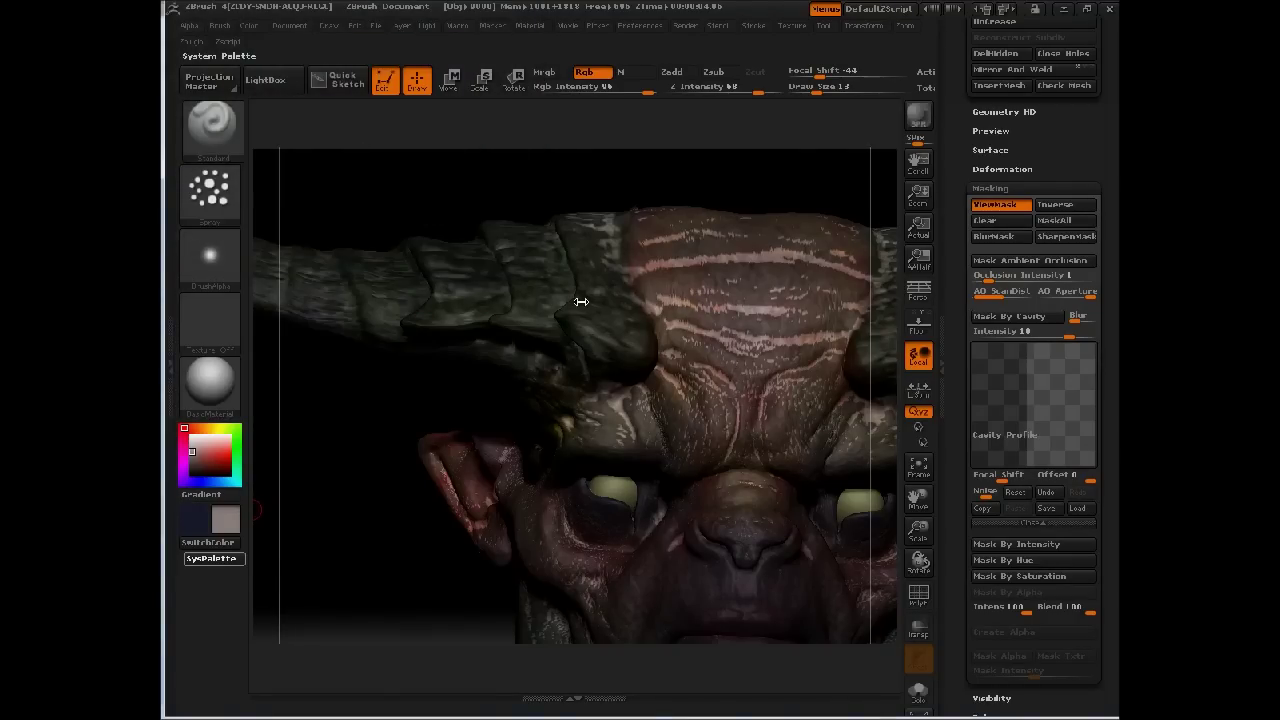
- Hide the mask display, set the Draw Size to 38, and spray and smooth dark brown flecks over the forehead and brow
{"action": "key", "text": "ctrl+h"}
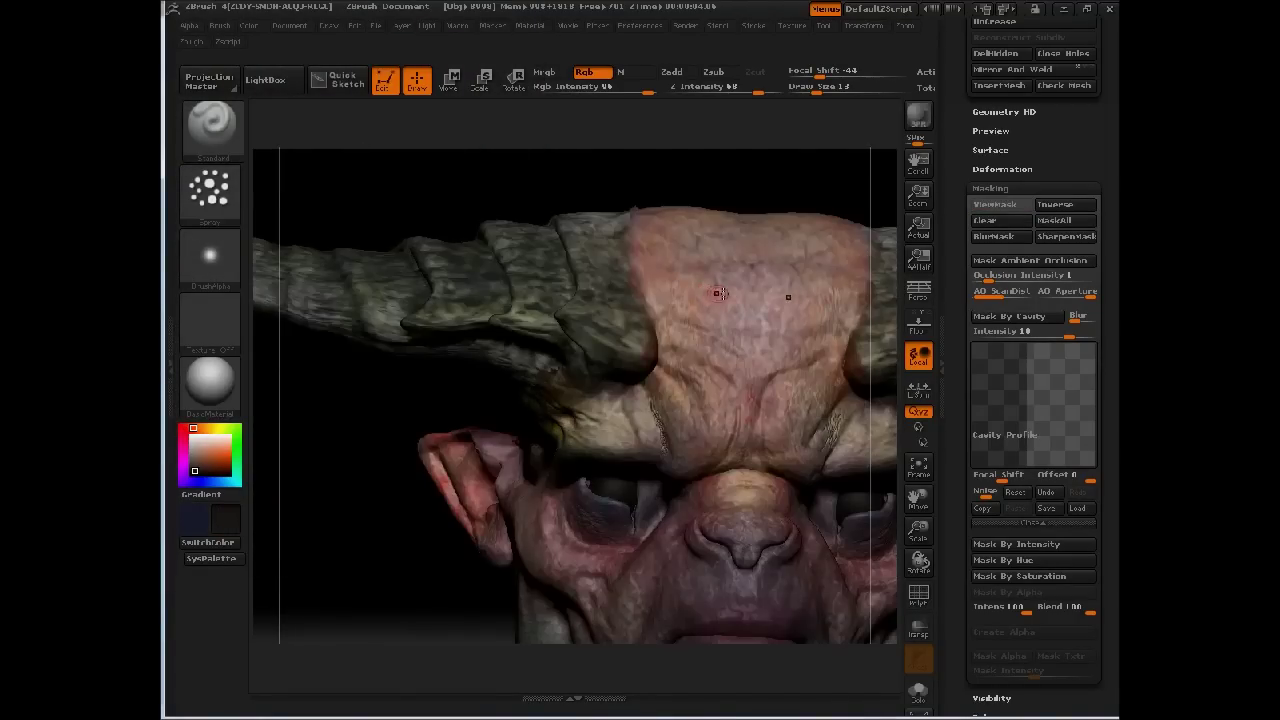
{"action": "key", "text": "space"}
{"action": "left_click_drag", "start_coordinate": [704, 302], "coordinate": [697, 299]}
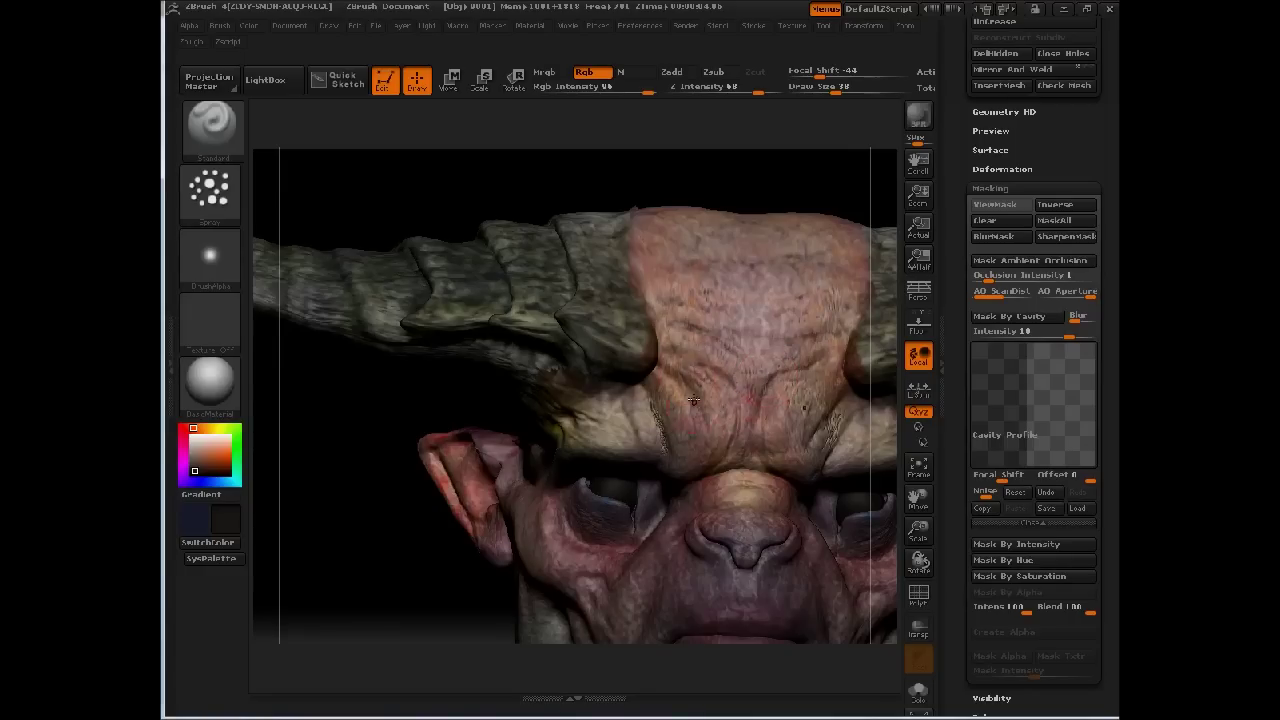
{"action": "key", "text": "shift"}
{"action": "key", "text": "shift"}
{"action": "key", "text": "shift"}
{"action": "key", "text": "shift"}
- Examine the painted horns, forehead and face of the bust from several angles and distances
{"action": "key", "text": "f"}
{"action": "left_click_drag", "start_coordinate": [772, 386], "coordinate": [779, 405]}
{"action": "left_click_drag", "start_coordinate": [676, 318], "coordinate": [788, 446], "text": "alt"}
{"action": "key", "text": "ctrl"}
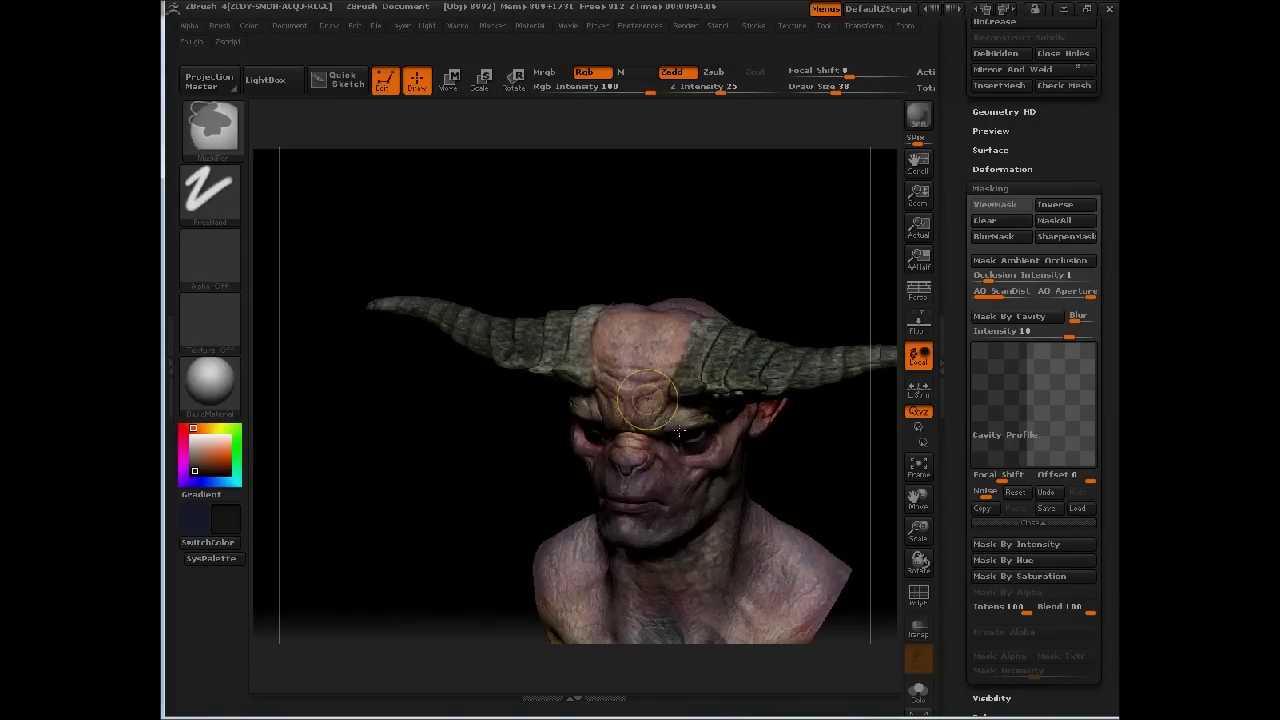
{"action": "key", "text": "ctrl"}
{"action": "mouse_move", "coordinate": [810, 204]}
{"action": "left_mouse_down"}
{"action": "mouse_move", "coordinate": [814, 194]}
{"action": "mouse_move", "coordinate": [744, 263]}
{"action": "left_mouse_up"}
{"action": "key", "text": "ctrl"}
{"action": "key", "text": "ctrl"}
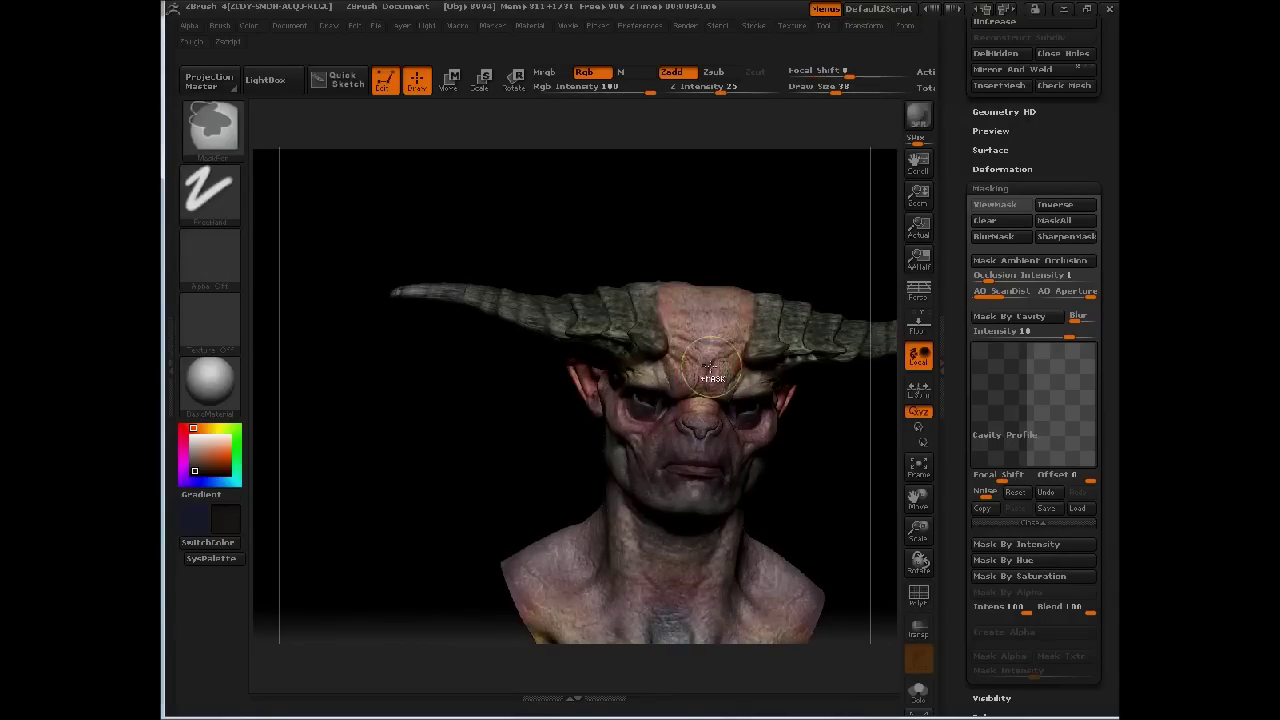
{"action": "mouse_move", "coordinate": [764, 223]}
{"action": "left_mouse_down", "text": "alt"}
{"action": "mouse_move", "coordinate": [727, 404]}
{"action": "mouse_move", "coordinate": [541, 331]}
{"action": "left_mouse_up", "text": "alt"}
{"action": "left_click_drag", "start_coordinate": [758, 280], "coordinate": [504, 332]}
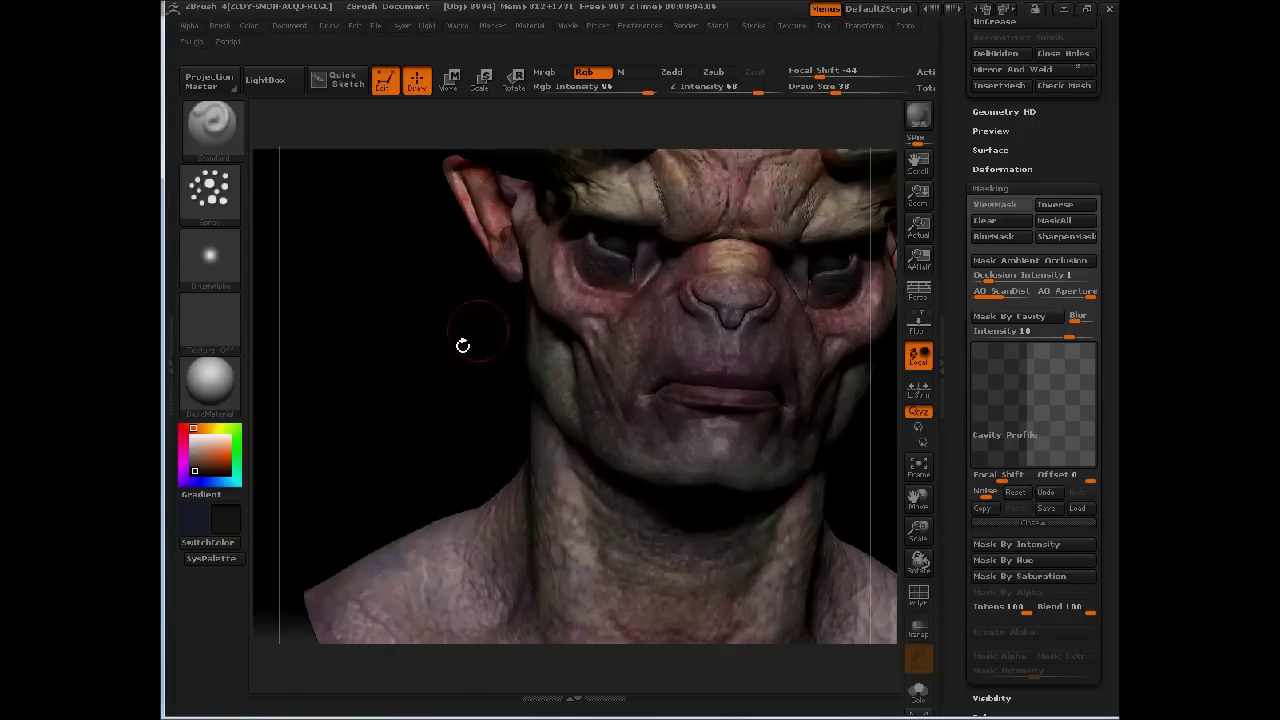
{"action": "left_click_drag", "start_coordinate": [394, 376], "coordinate": [397, 522], "text": "ctrl"}
{"action": "key", "text": "space"}
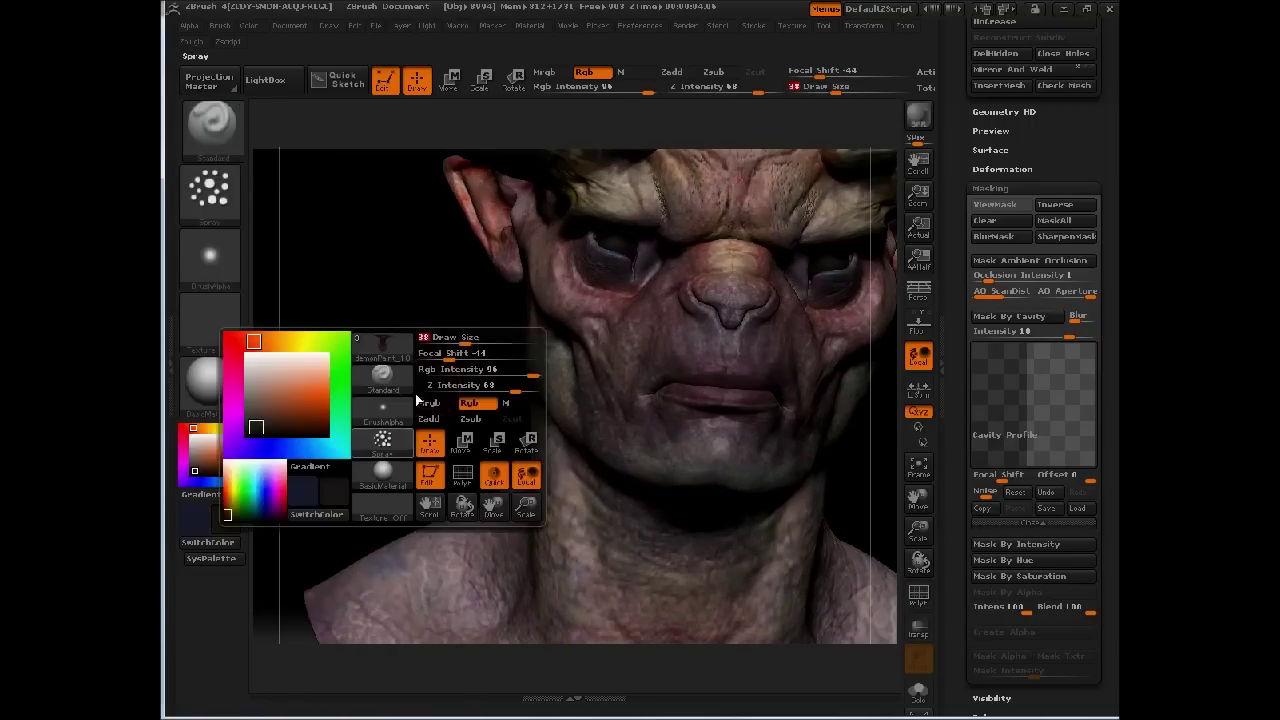
{"action": "left_click_drag", "start_coordinate": [460, 297], "coordinate": [556, 327]}
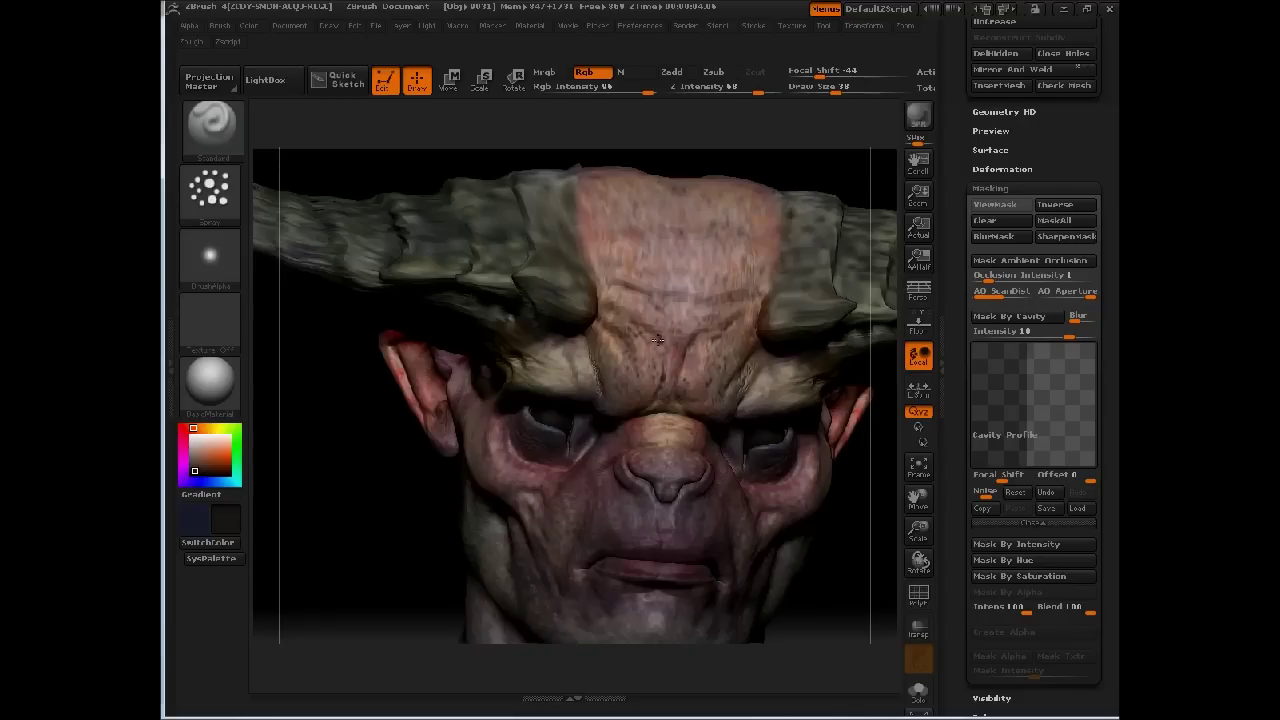
- Reduce the Draw Size to 25 and soften the dark paint on the lower forehead with the Smooth brush
{"action": "key", "text": "space"}
{"action": "key", "text": "shift"}
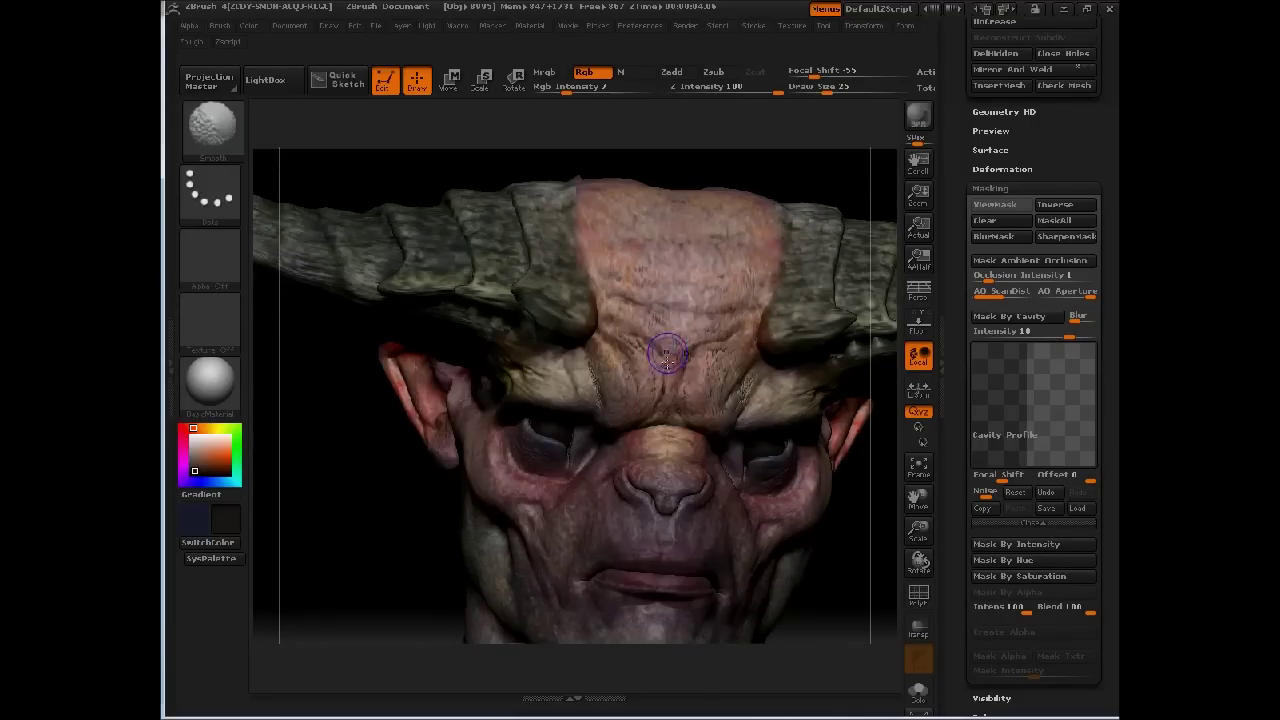
{"action": "key", "text": "space"}
{"action": "mouse_move", "coordinate": [681, 383]}
{"action": "left_mouse_down"}
{"action": "mouse_move", "coordinate": [766, 383]}
{"action": "mouse_move", "coordinate": [665, 375]}
{"action": "mouse_move", "coordinate": [654, 408]}
{"action": "left_mouse_up"}
- Mask a round patch at the centre of the forehead and clear the mask
{"action": "mouse_move", "coordinate": [663, 257]}
{"action": "left_mouse_down", "text": "ctrl"}
{"action": "mouse_move", "coordinate": [670, 290]}
{"action": "mouse_move", "coordinate": [650, 269]}
{"action": "mouse_move", "coordinate": [640, 285]}
{"action": "mouse_move", "coordinate": [715, 280]}
{"action": "mouse_move", "coordinate": [669, 295]}
{"action": "left_mouse_up", "text": "ctrl"}
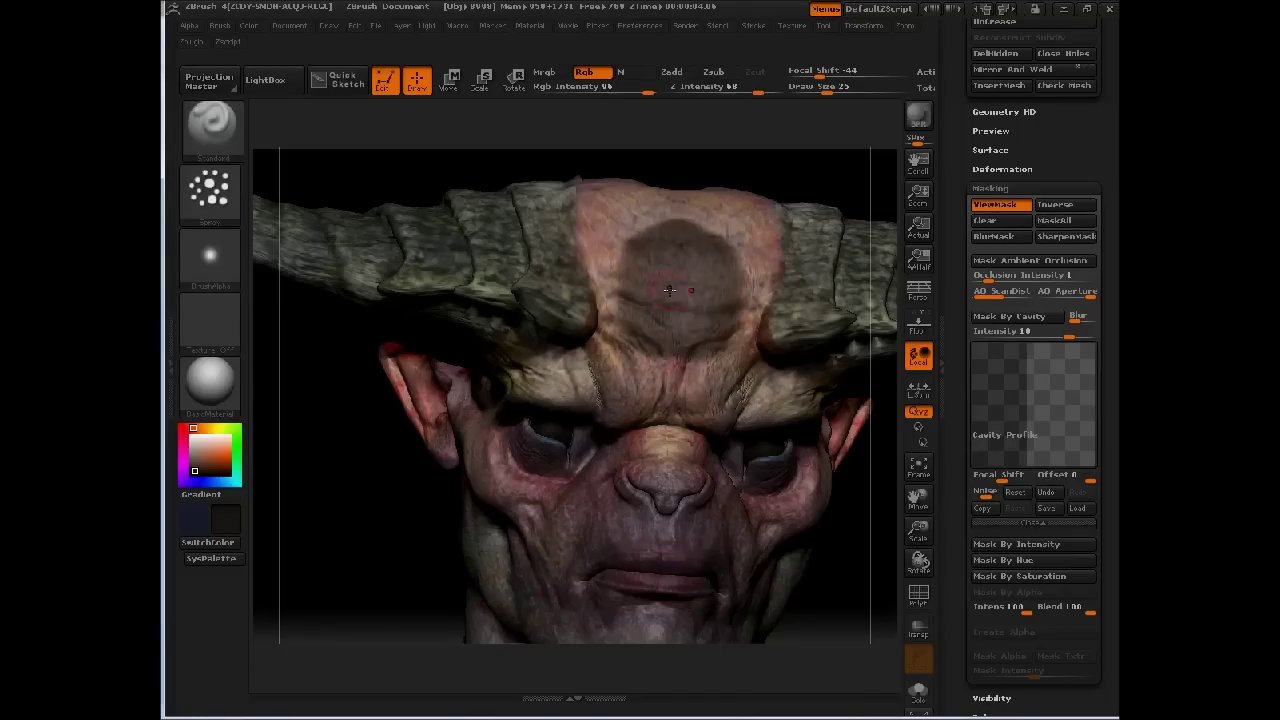
{"action": "key", "text": "ctrl"}
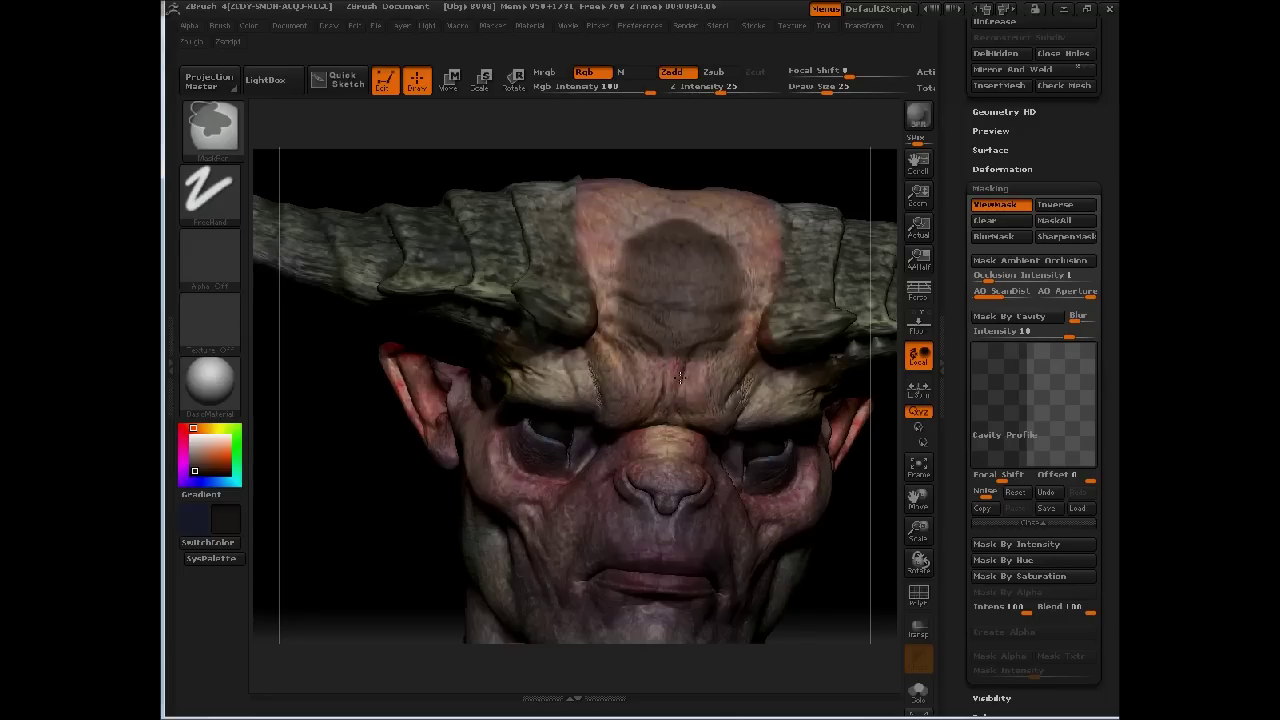
{"action": "key", "text": "ctrl"}
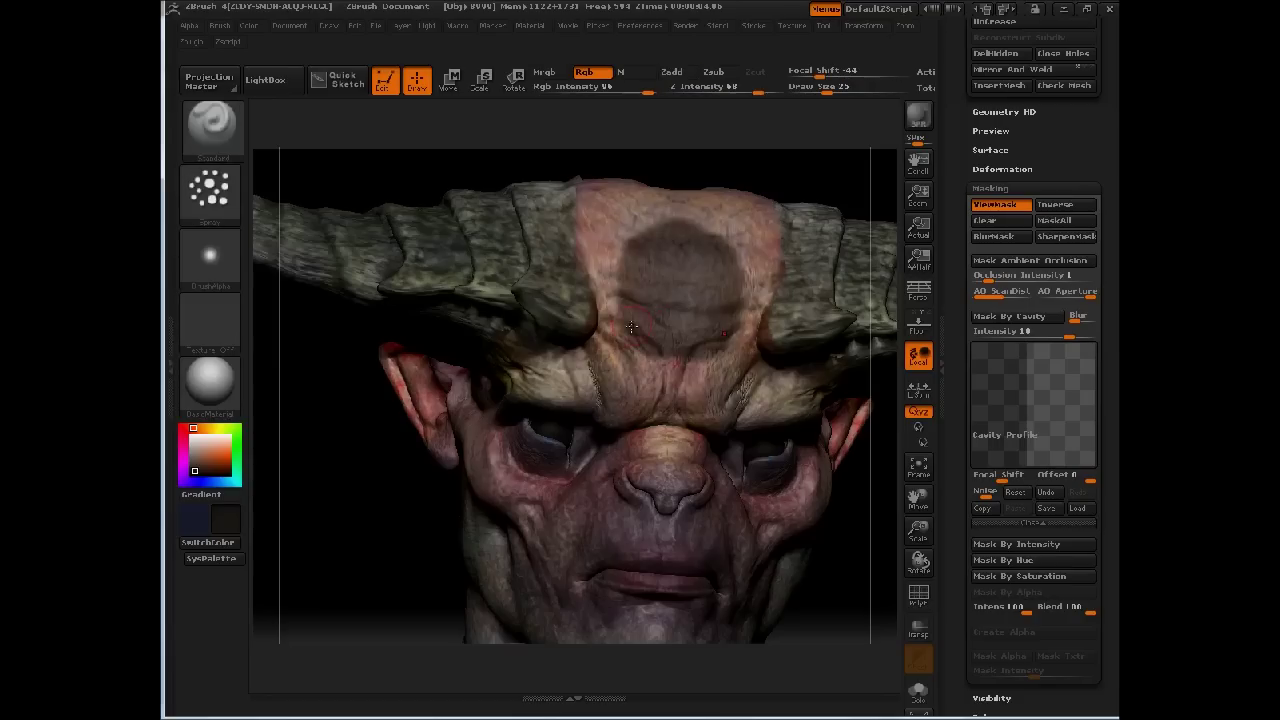
{"action": "key", "text": "ctrl"}
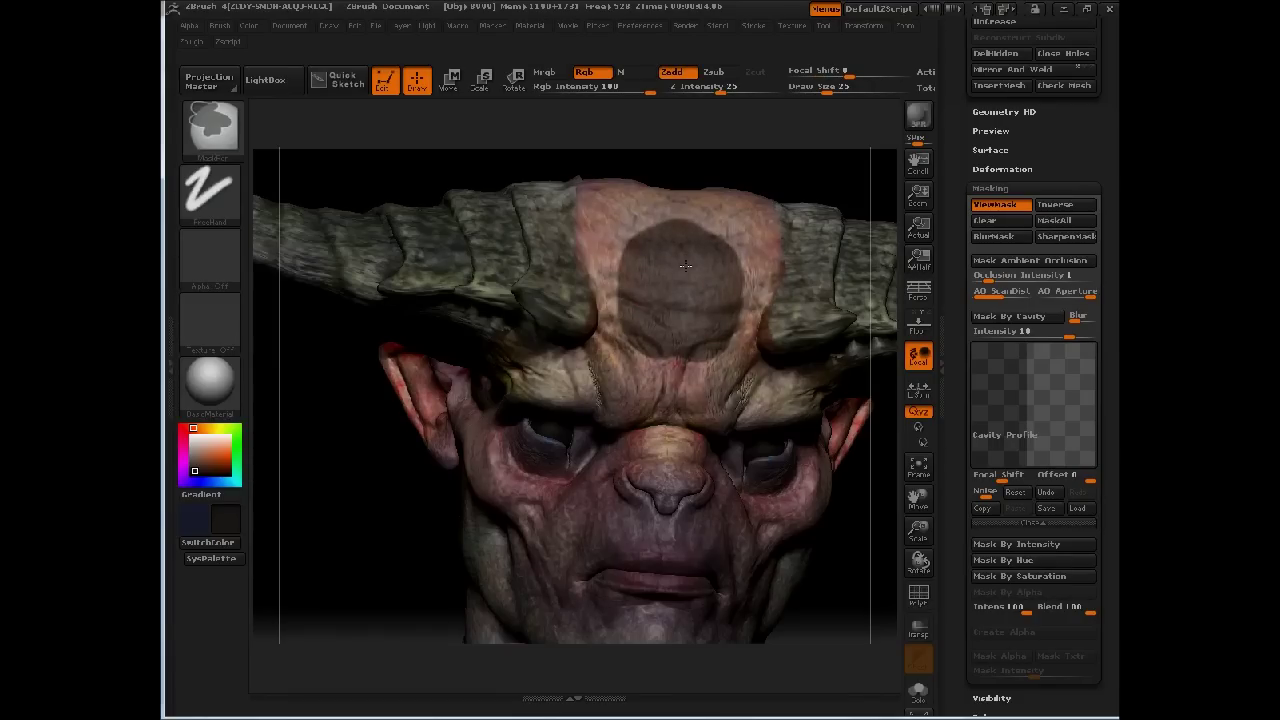
{"action": "left_click", "coordinate": [674, 316], "text": "ctrl"}
{"action": "left_click_drag", "start_coordinate": [766, 163], "coordinate": [796, 164], "text": "ctrl"}
- Start saving the ZTool in the part2 folder, using demonPaint_10.ZTL as the base for the file name
{"action": "left_click_drag", "start_coordinate": [1029, 155], "coordinate": [1075, 311]}
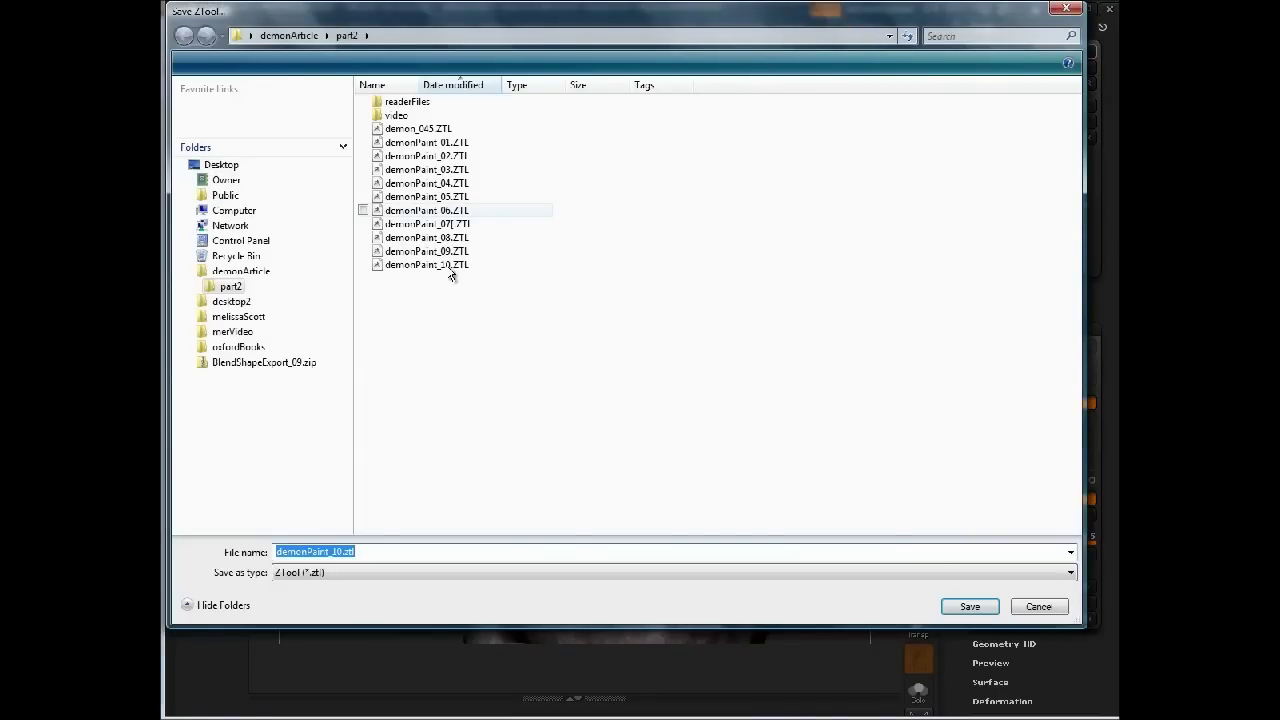
{"action": "double_click", "coordinate": [342, 551]}
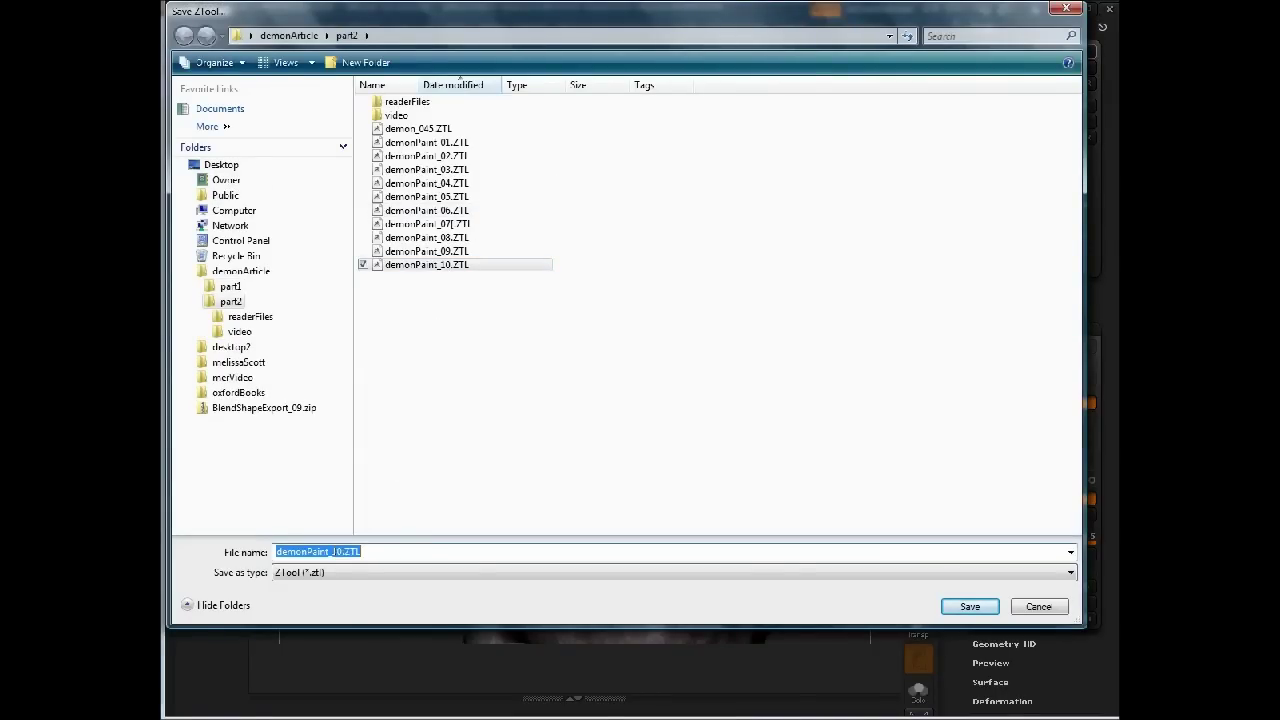